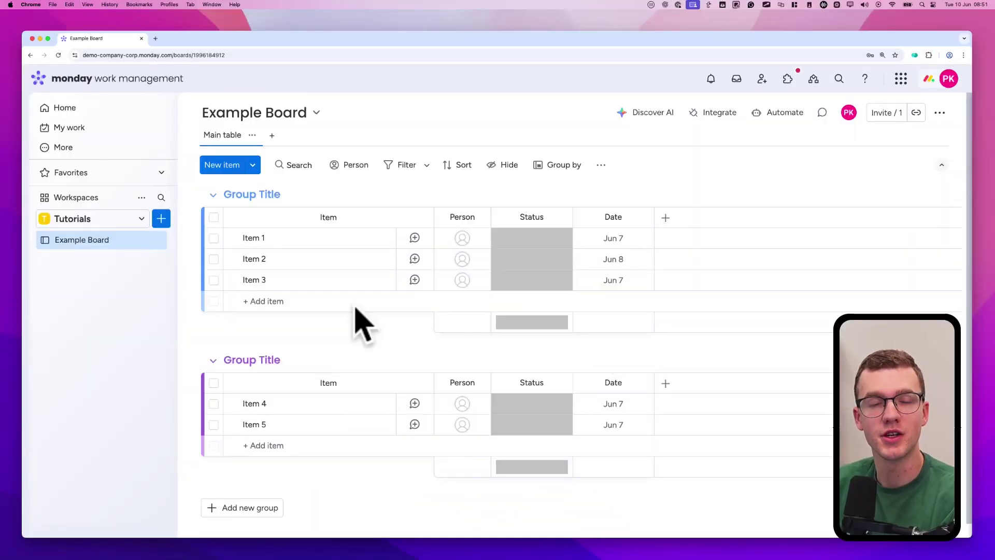
- Open the automations centre for the Example Board
key(ctrl+a)
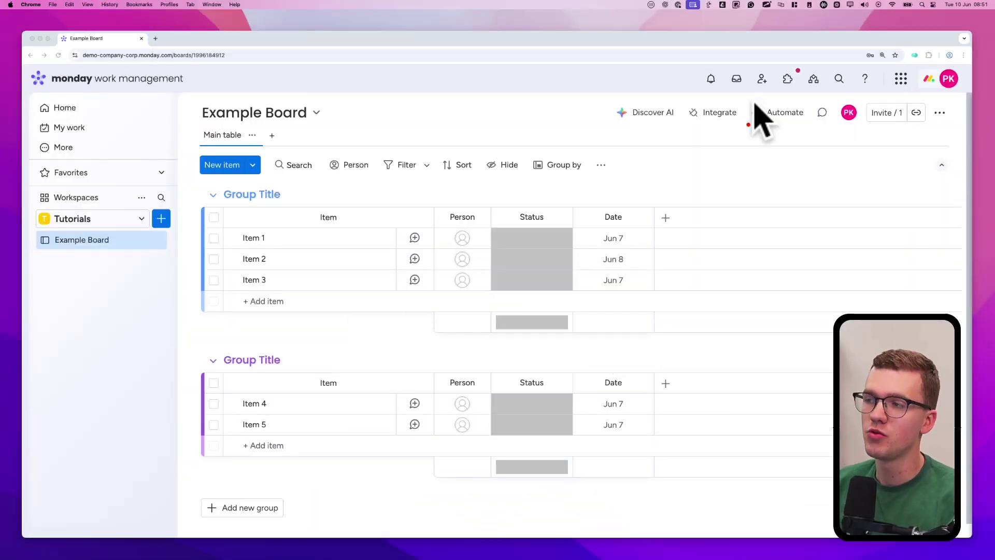
mouse_move(747, 125)
mouse_down()
mouse_move(792, 133)
mouse_move(778, 95)
mouse_move(752, 126)
mouse_move(767, 131)
mouse_up()
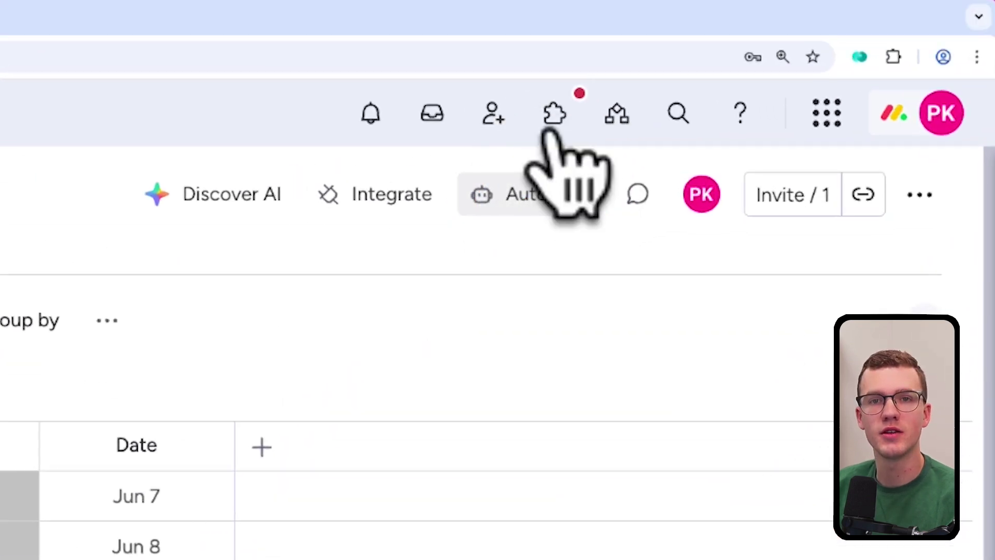
click(544, 179)
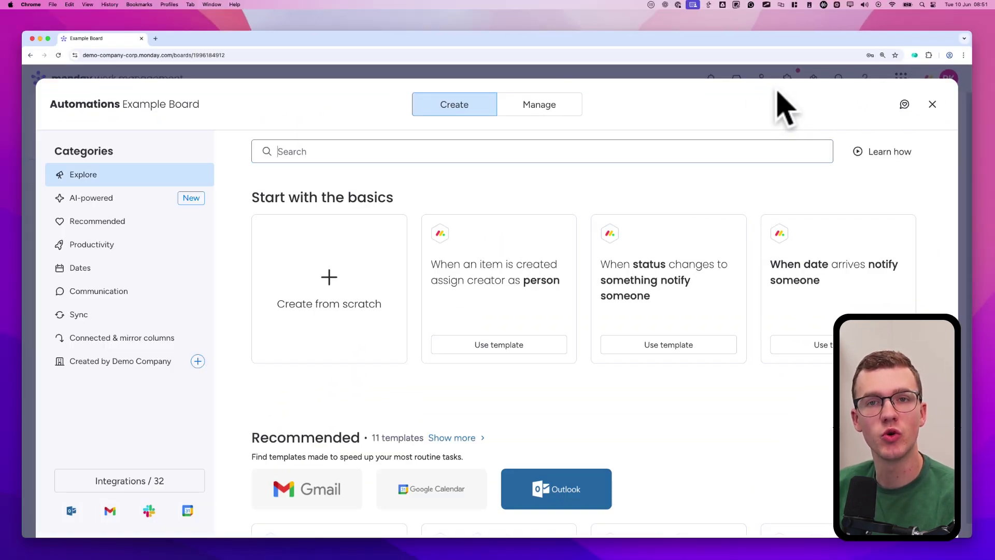
key(ctrl+a)
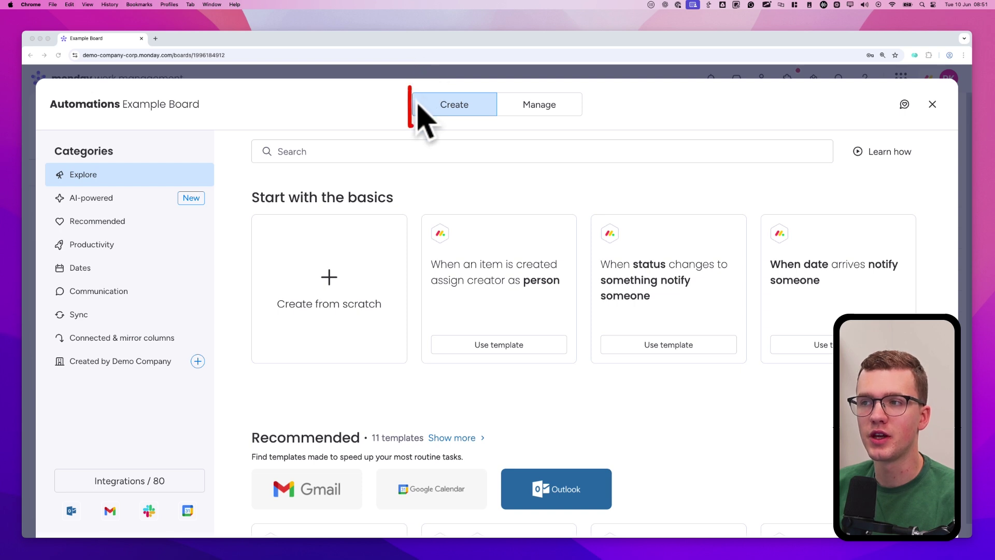
mouse_move(418, 102)
mouse_down()
mouse_move(508, 104)
mouse_move(599, 122)
mouse_move(606, 77)
mouse_move(396, 65)
mouse_up()
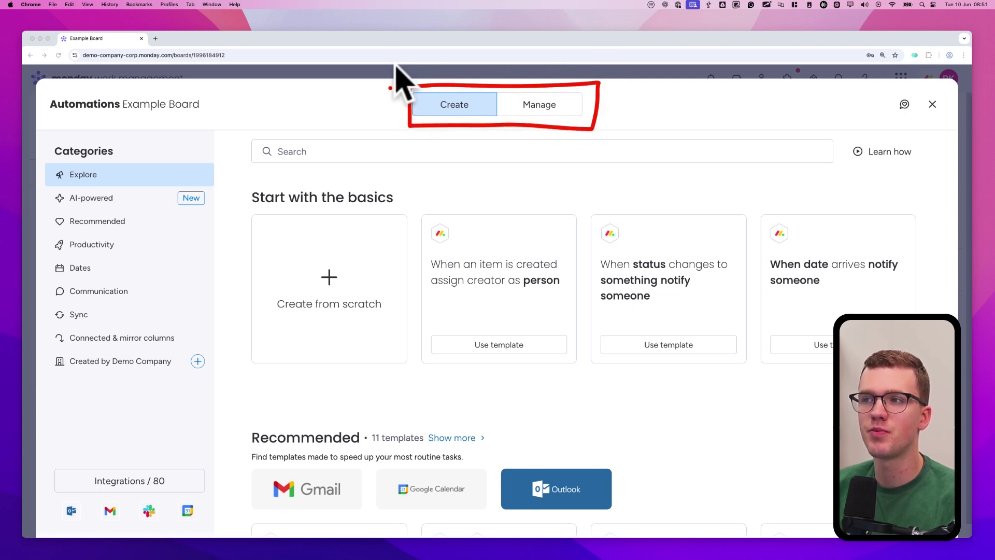
key(Escape)
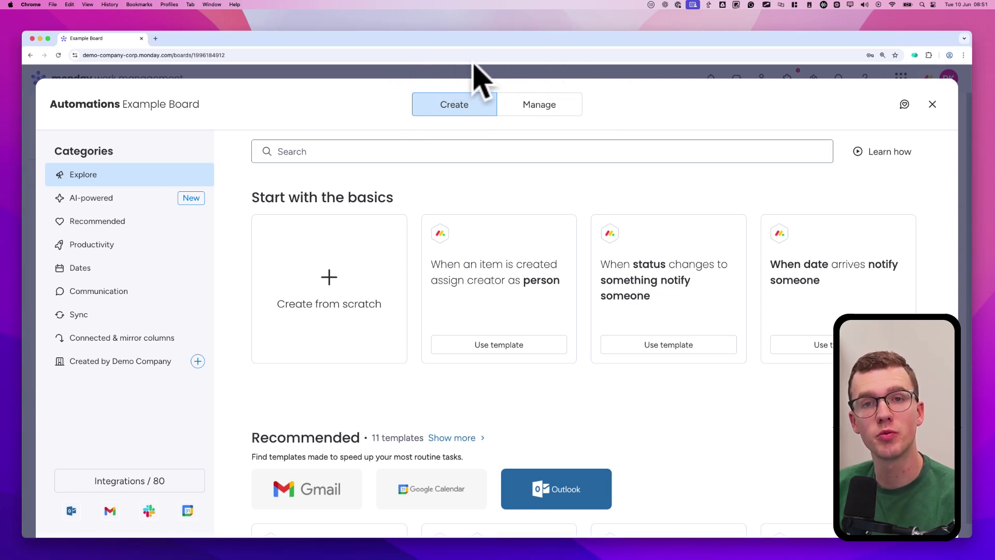
- Check the board's existing automations in the management view and return to the automation creation view
click(550, 104)
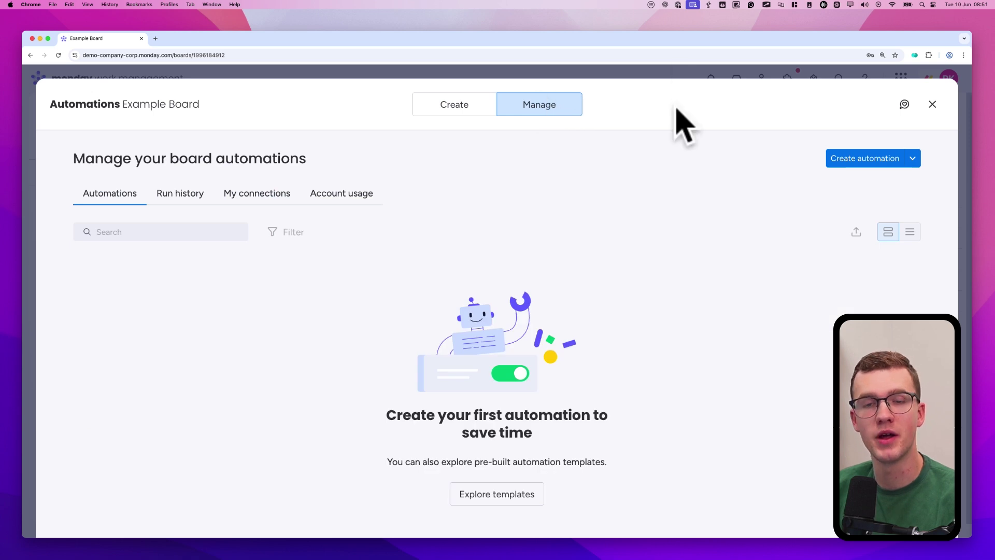
click(476, 98)
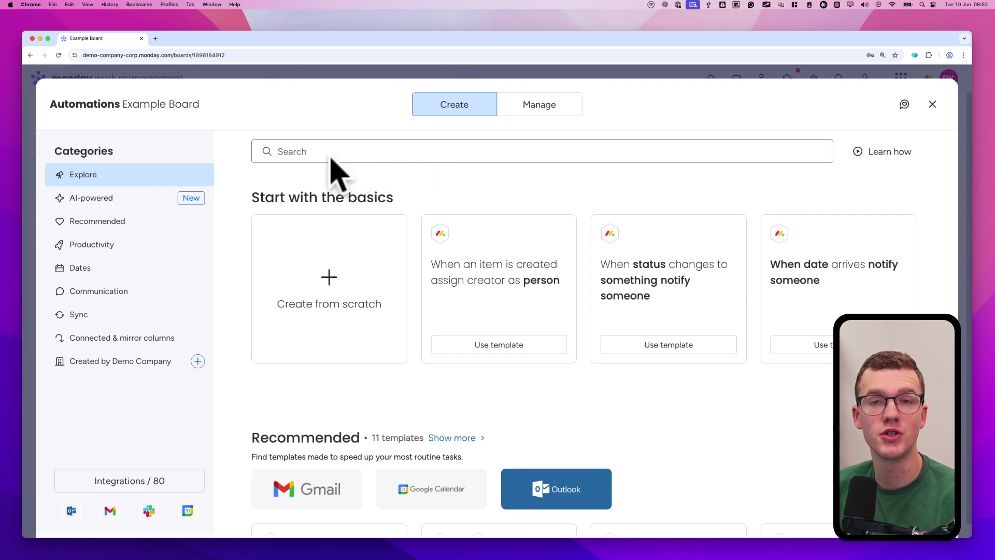
mouse_move(33, 139)
mouse_down()
mouse_move(189, 143)
mouse_move(206, 369)
mouse_up()
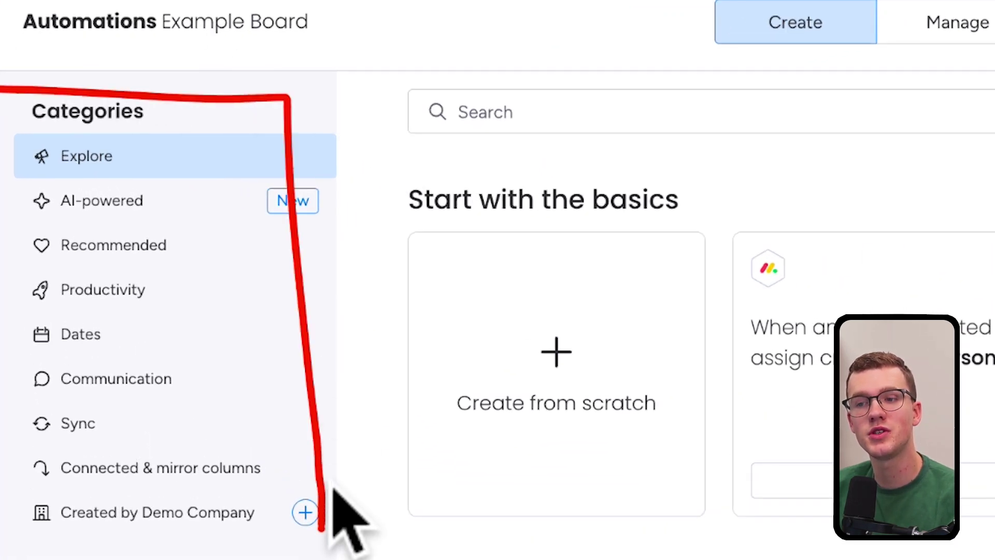
mouse_move(332, 487)
mouse_down()
mouse_move(31, 506)
mouse_move(26, 48)
mouse_up()
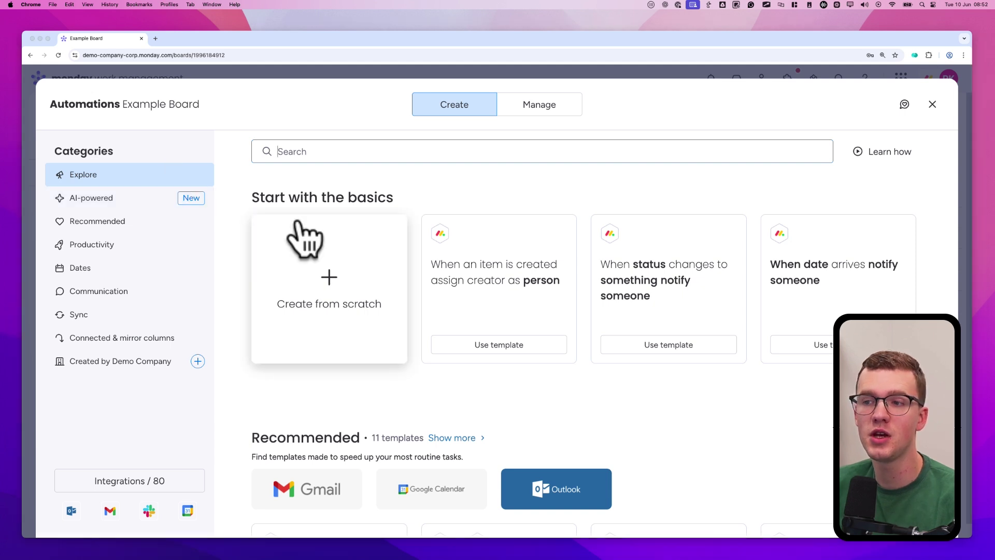
mouse_move(259, 195)
mouse_down()
mouse_move(410, 202)
mouse_move(413, 349)
mouse_move(236, 344)
mouse_move(268, 197)
mouse_up()
key(Escape)
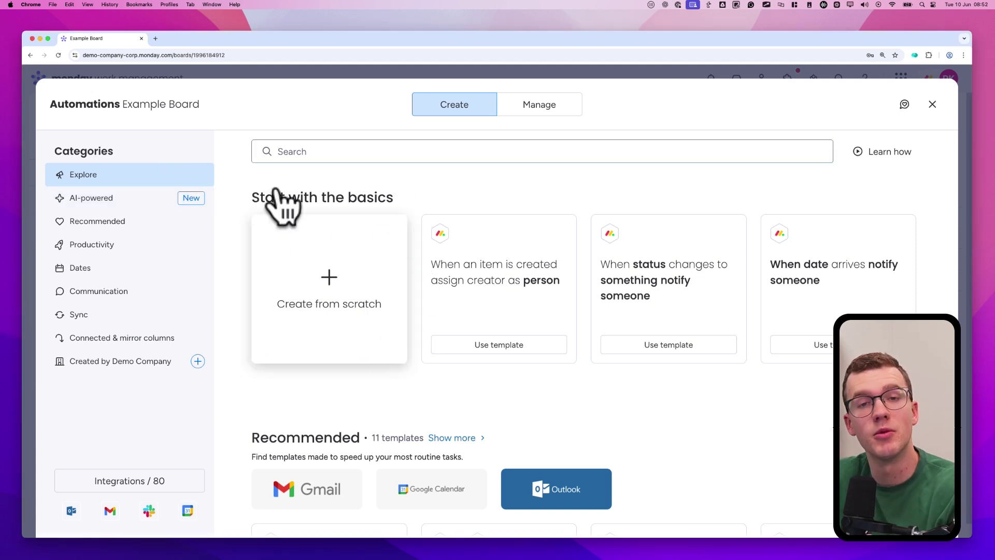
- Start building a custom automation from scratch
click(355, 273)
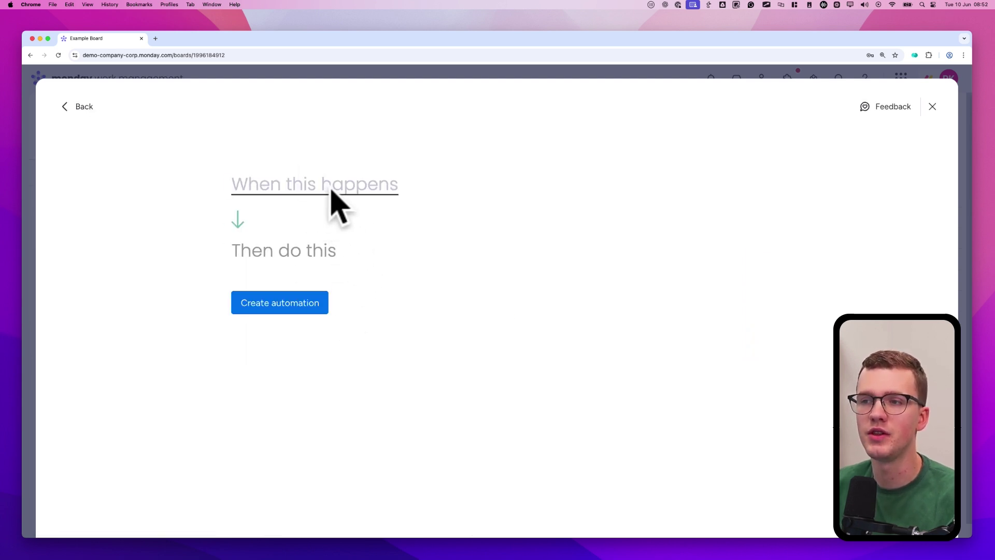
key(ctrl+shift+a)
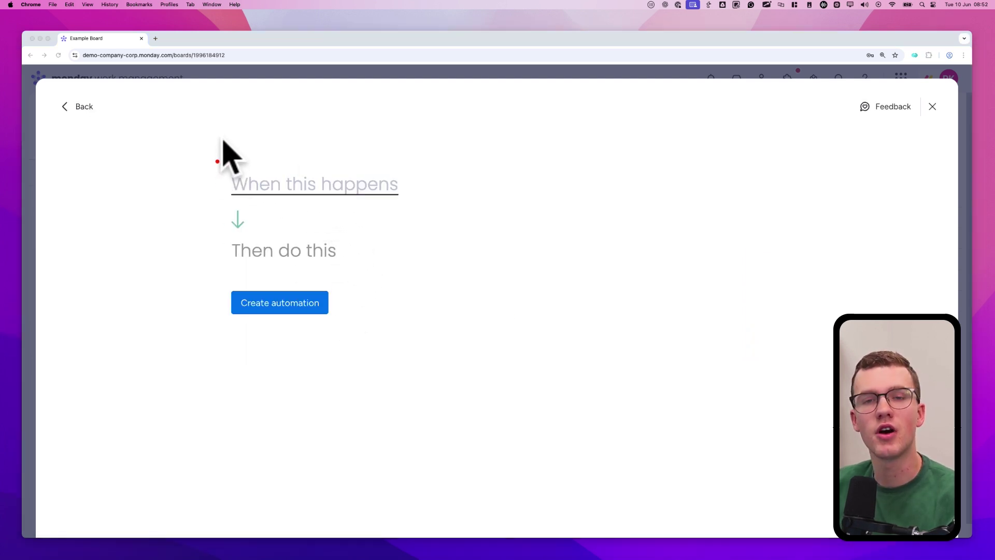
mouse_move(217, 161)
mouse_down()
mouse_move(269, 201)
mouse_move(418, 164)
mouse_move(248, 164)
mouse_up()
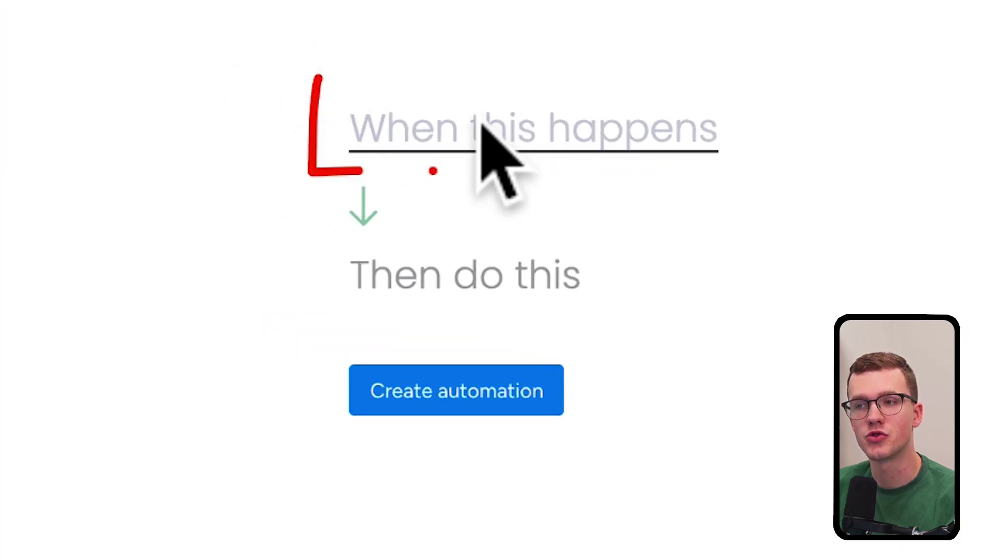
drag(389, 83, 349, 82)
mouse_move(318, 236)
mouse_down()
mouse_move(326, 303)
mouse_move(813, 312)
mouse_move(523, 228)
mouse_up()
drag(491, 109, 222, 106)
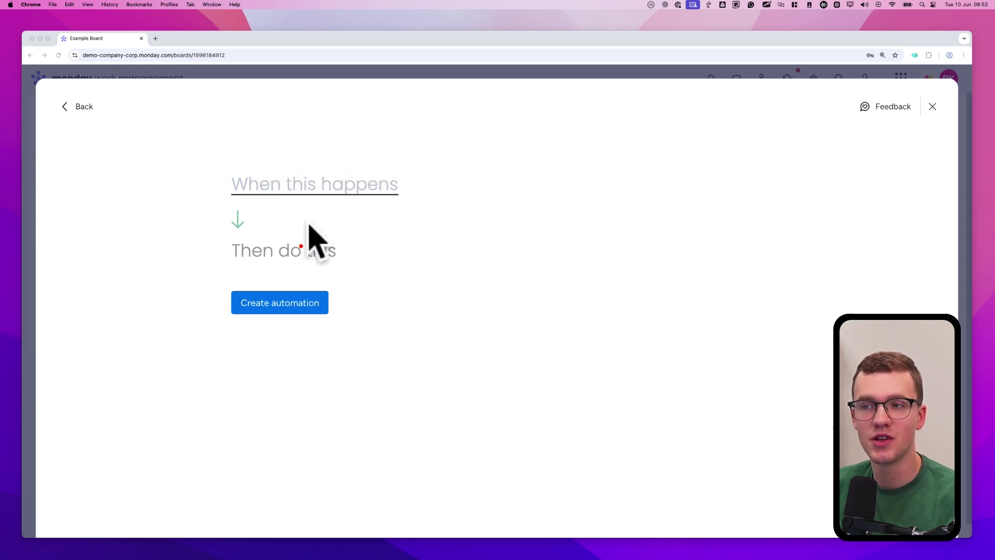
click(296, 155)
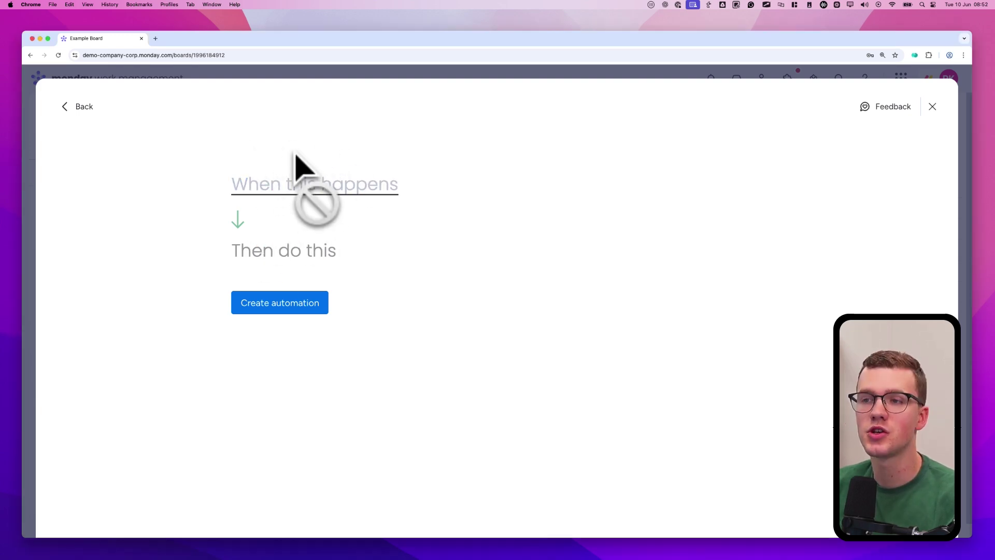
- Choose "status changes to something" as the automation's trigger and dismiss the action suggestions
click(295, 179)
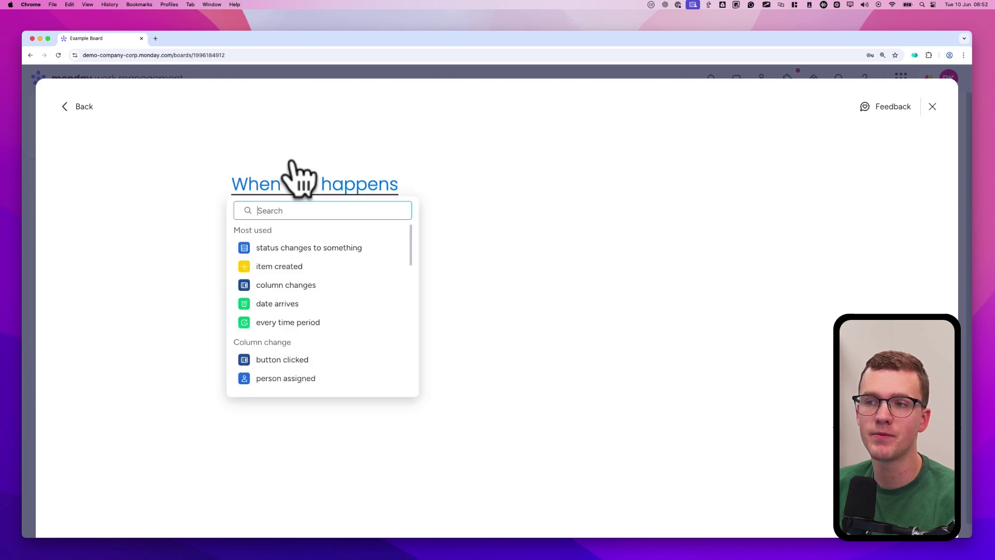
scroll(322, 256, down, 5)
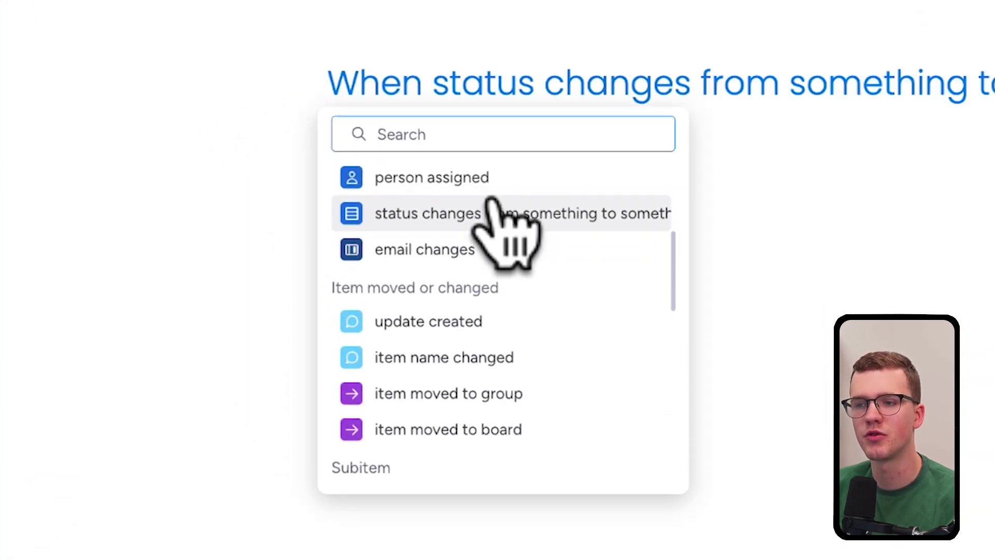
scroll(490, 201, up, 5)
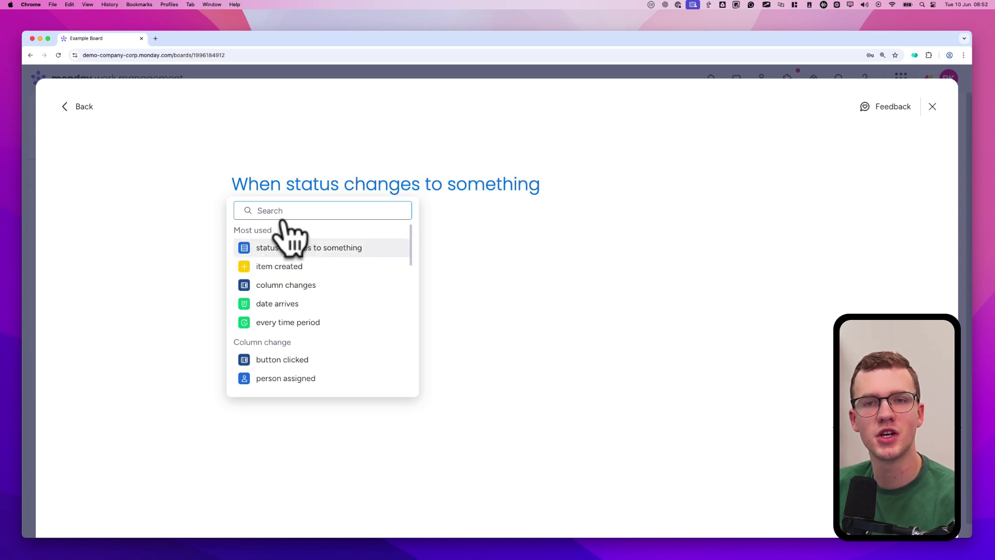
click(286, 244)
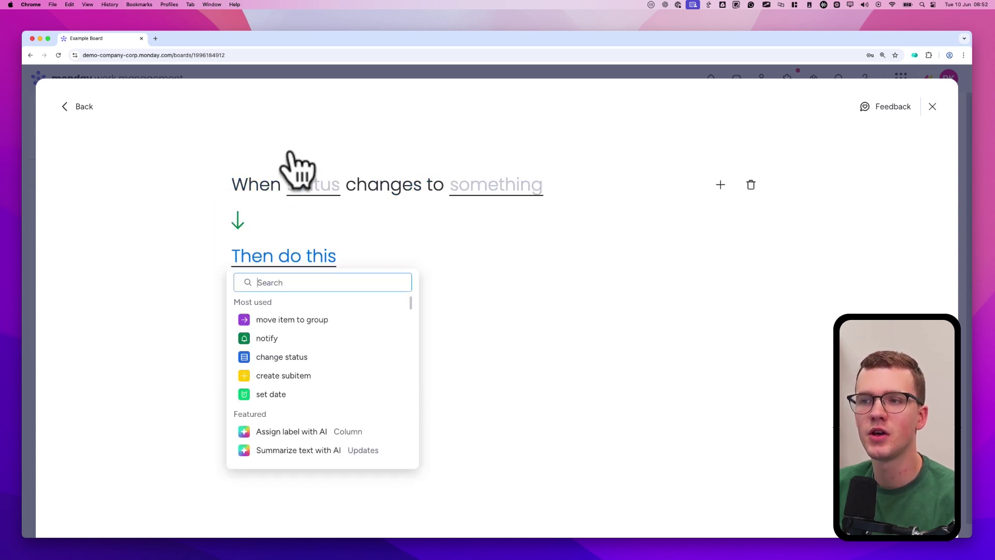
click(295, 164)
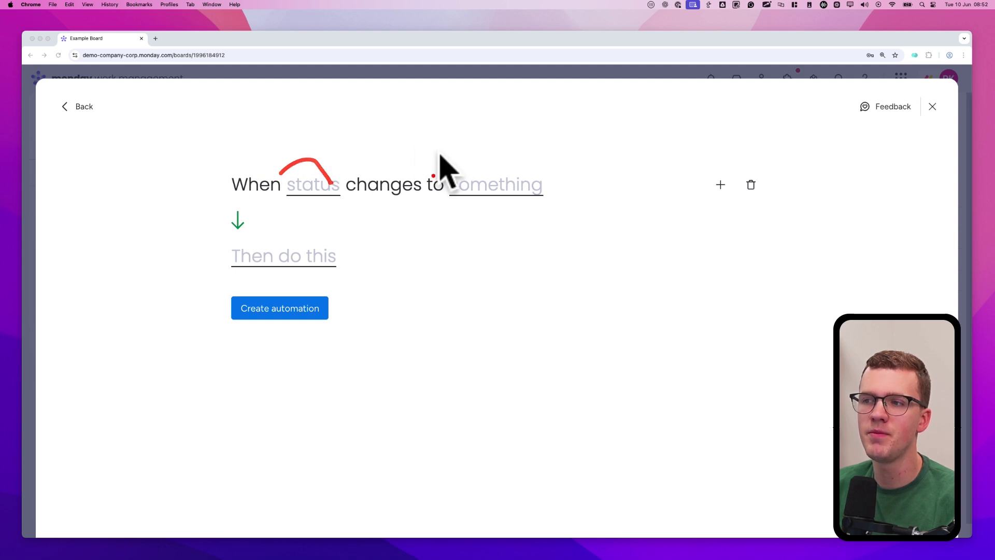
drag(442, 180, 549, 186)
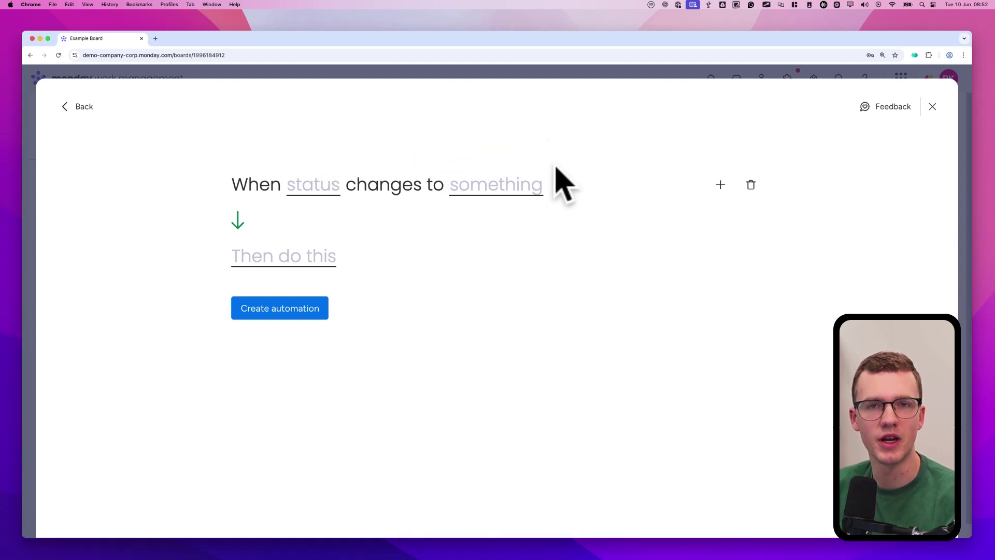
- Configure the trigger to fire when the Status column changes to Stuck
click(341, 161)
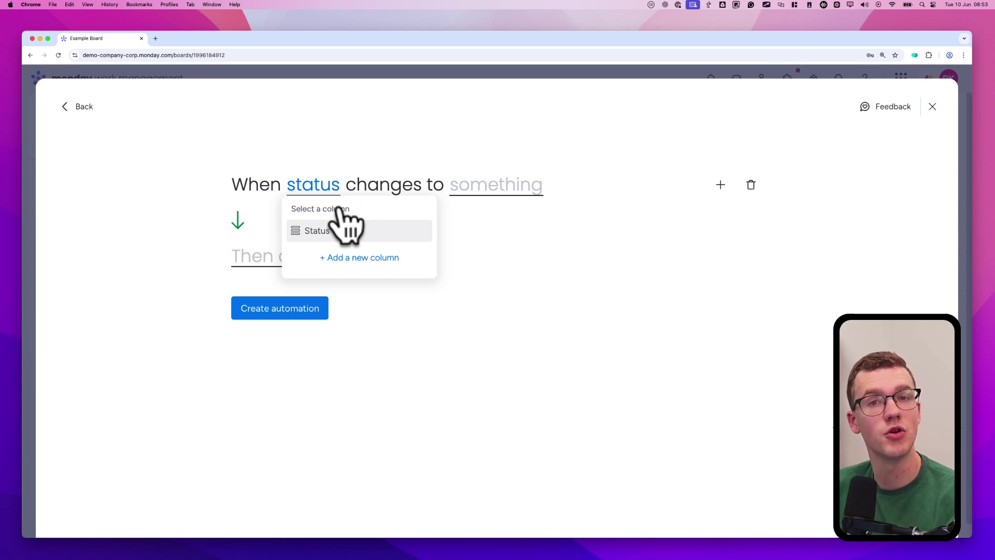
click(331, 230)
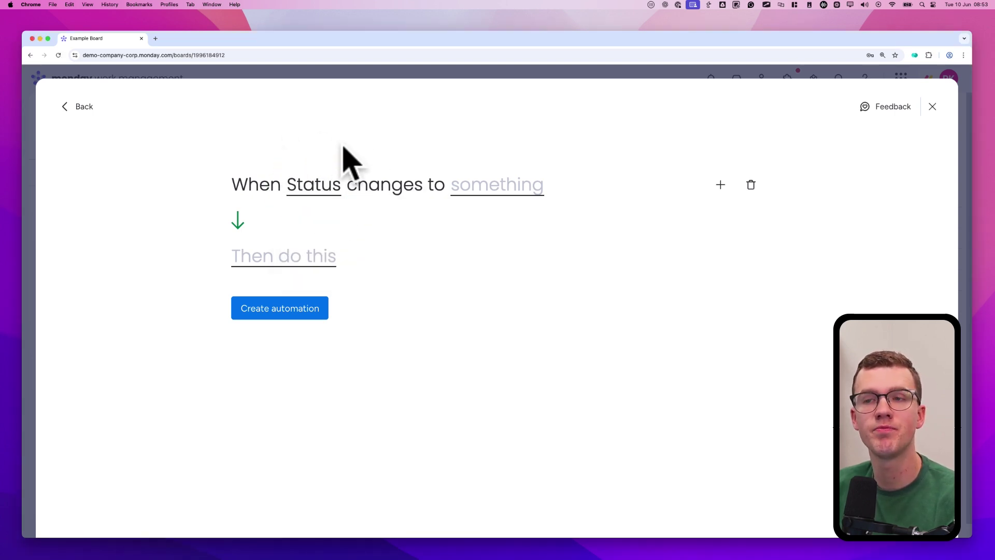
click(499, 183)
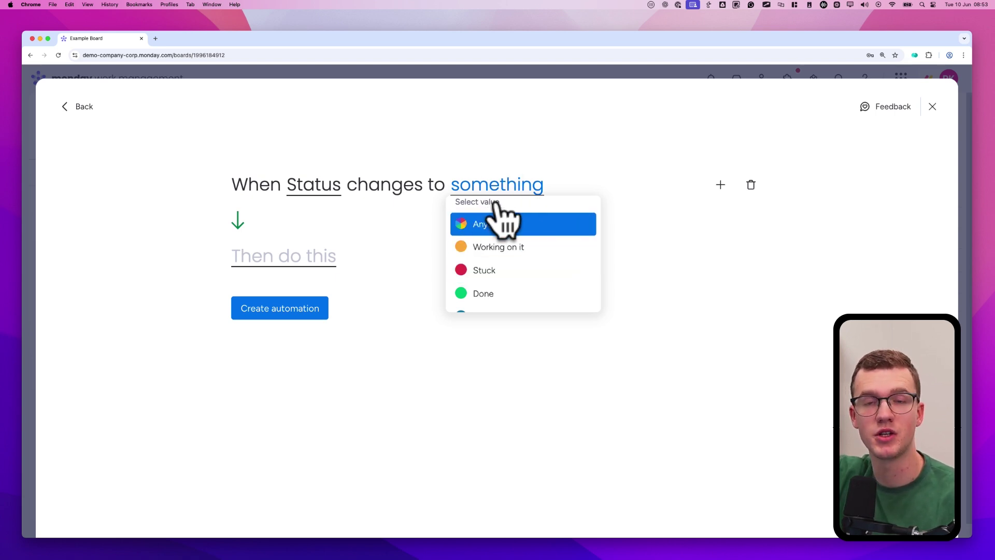
scroll(518, 233, down, 3)
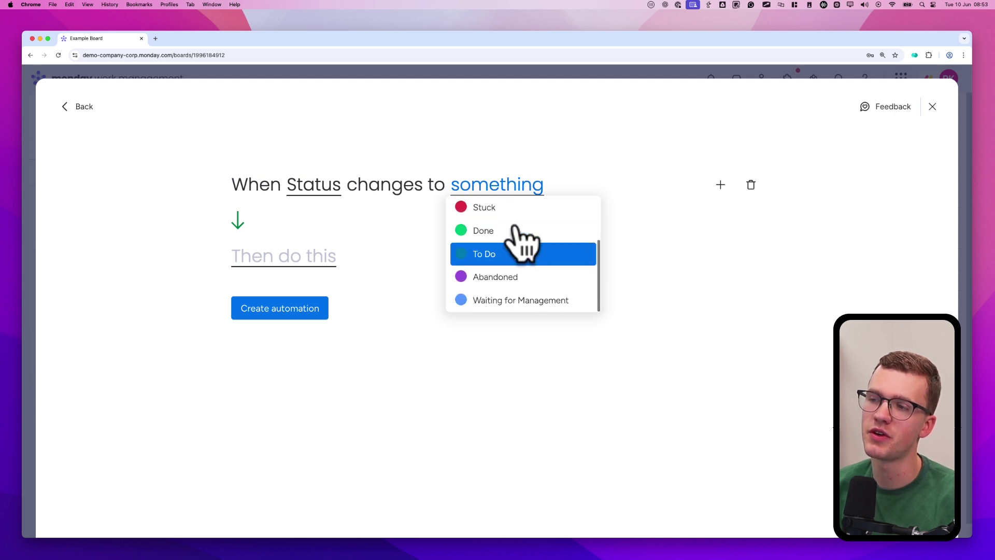
scroll(522, 241, up, 3)
click(487, 267)
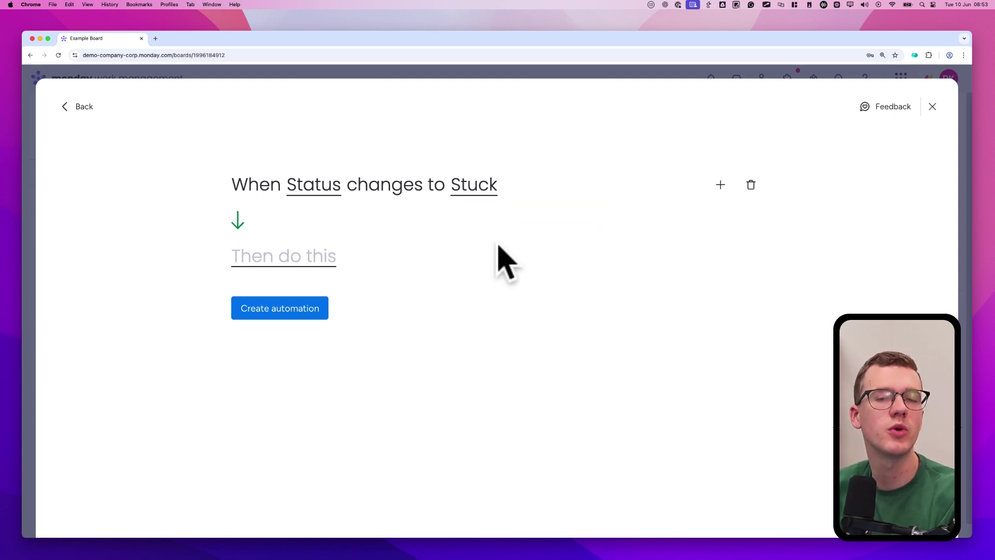
- Find and add the "notify" action to the automation and set its recipient to Me
click(318, 239)
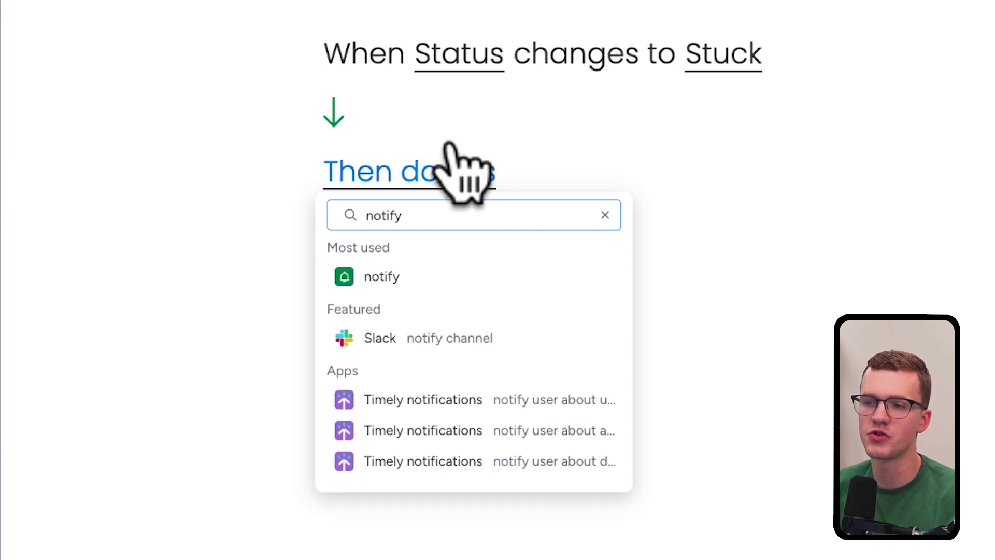
click(383, 276)
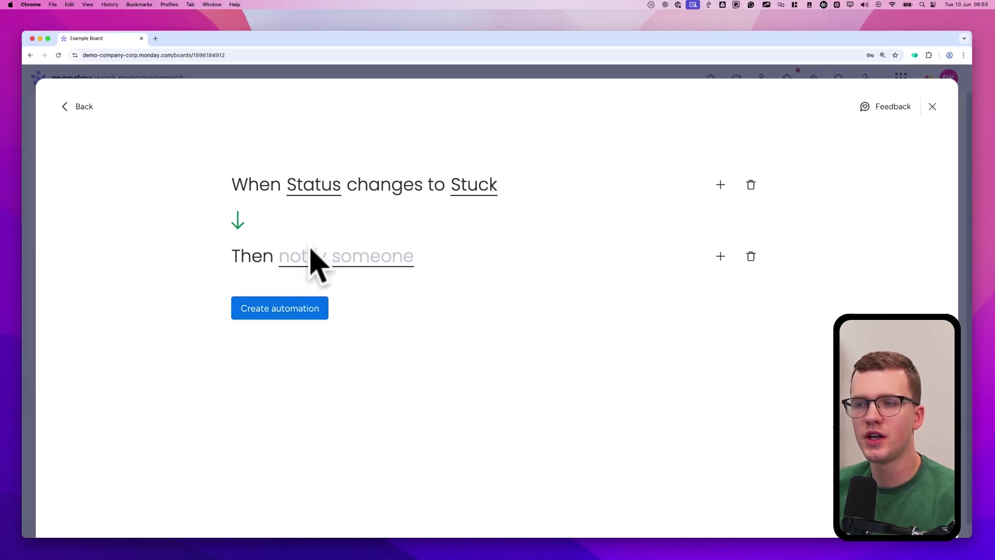
click(378, 243)
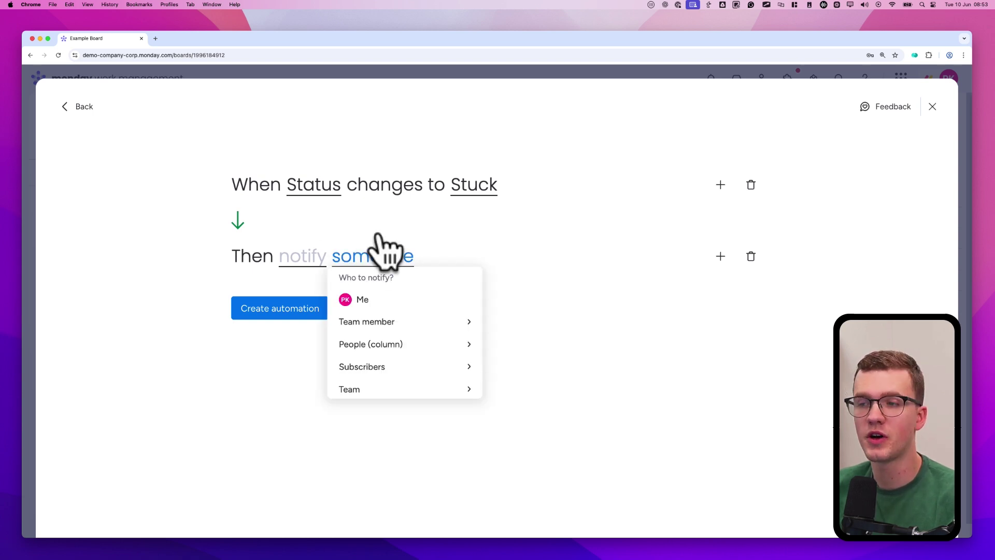
click(415, 343)
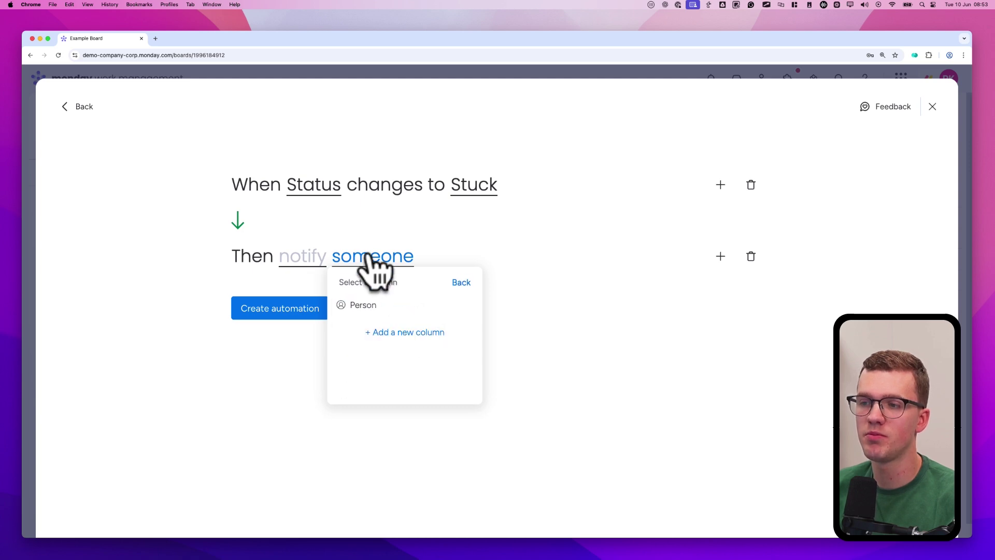
click(460, 282)
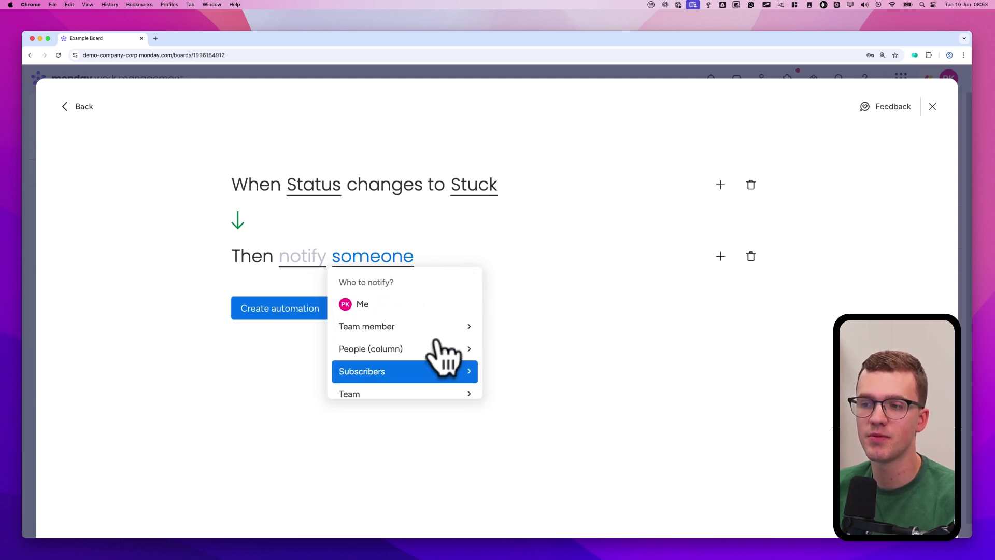
scroll(437, 342, down, 1)
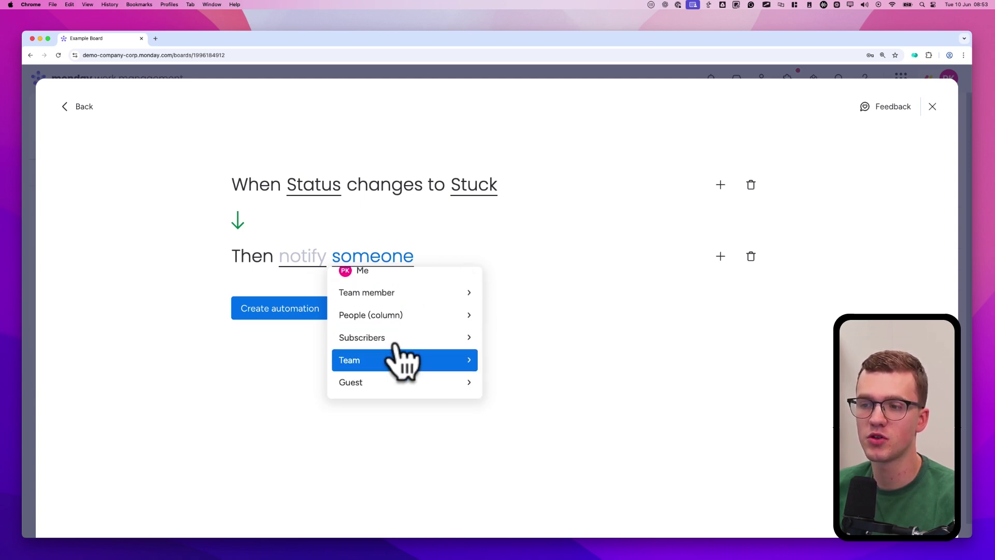
scroll(415, 311, up, 1)
click(409, 299)
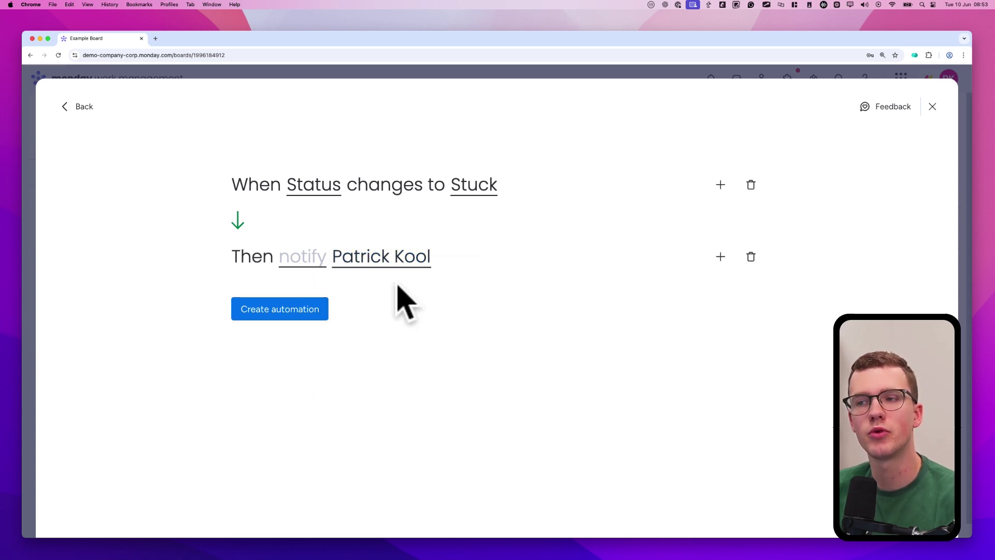
- Write the notification message "Hi, this is a test." plus lines for task, board and status, using the Item Name, Board Name and Status fields
click(317, 234)
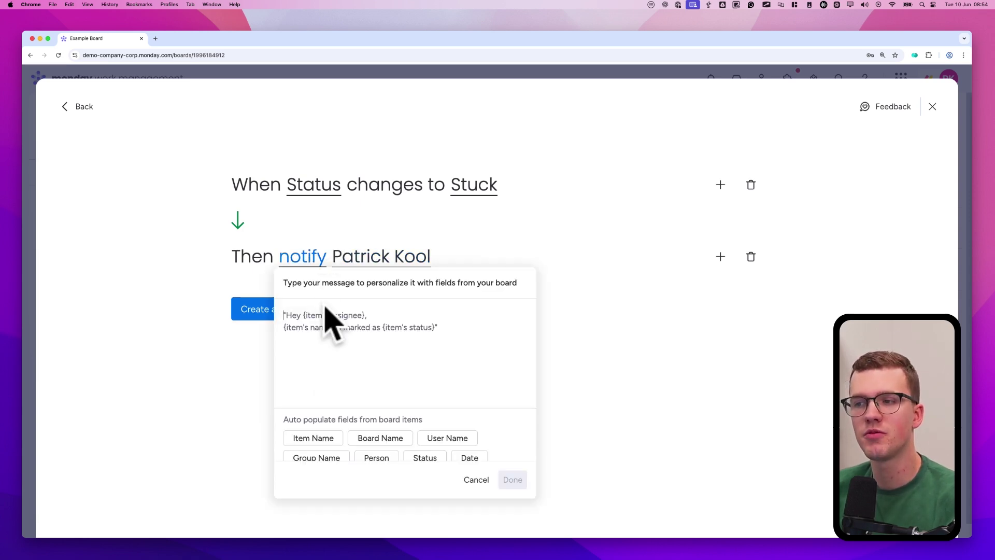
scroll(329, 415, down, 2)
scroll(333, 412, up, 2)
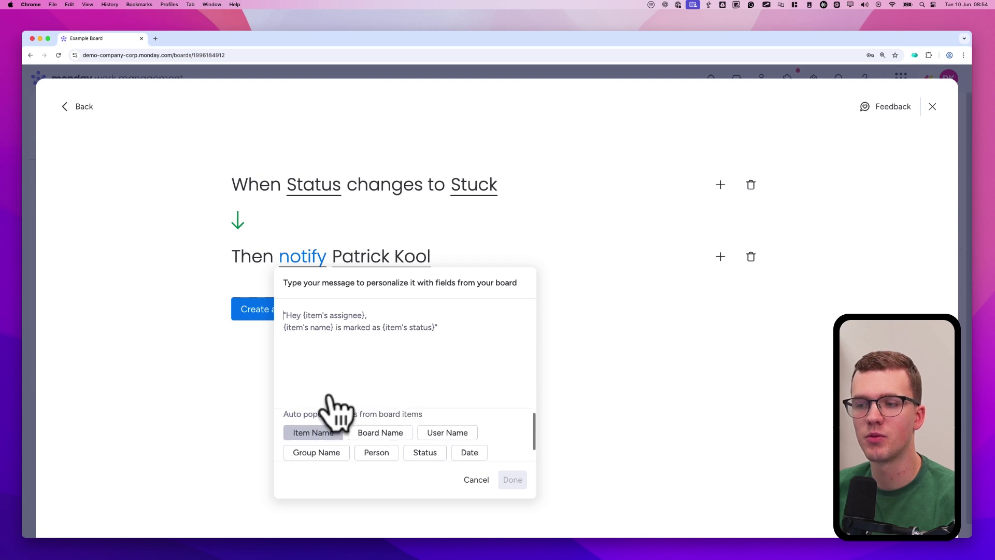
scroll(339, 420, up, 1)
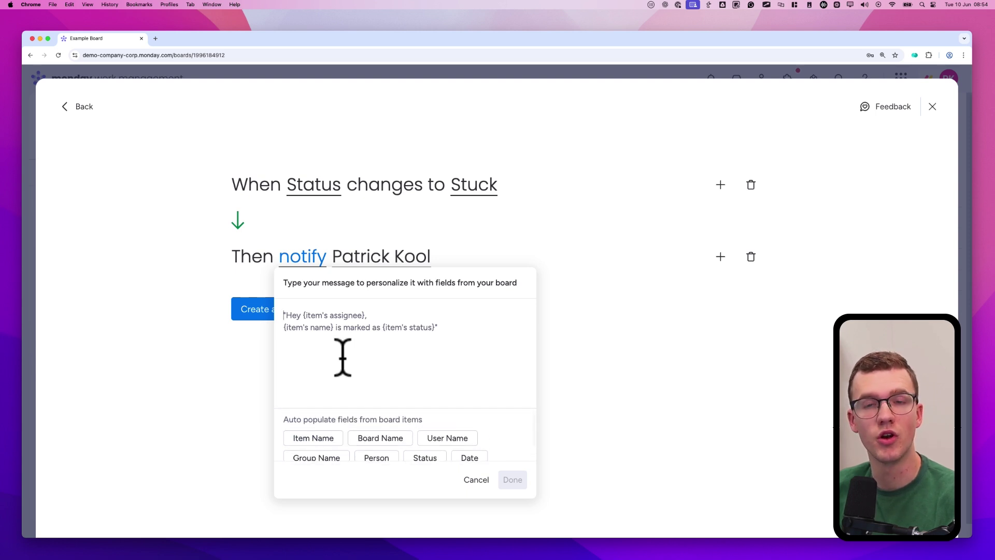
text(Hi, this is a test.)
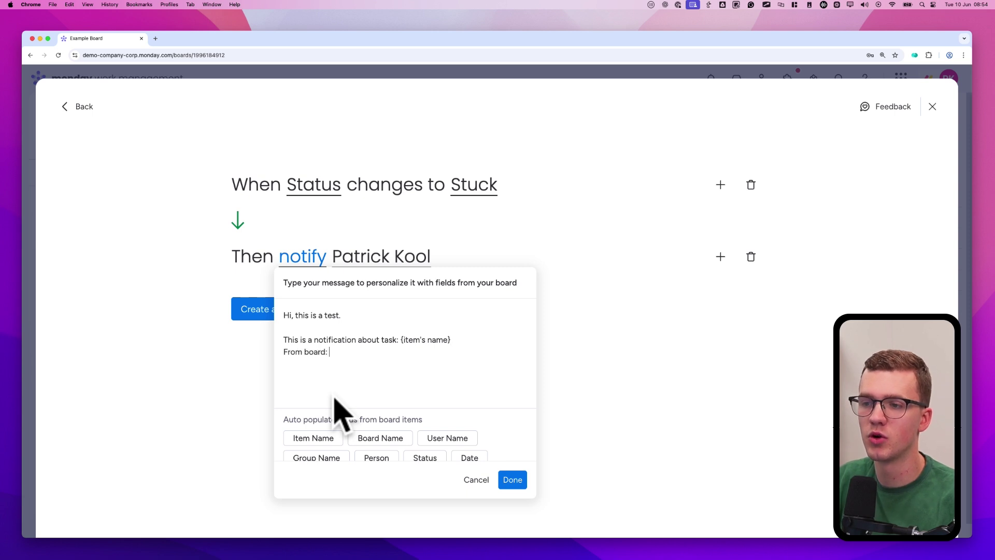
click(379, 437)
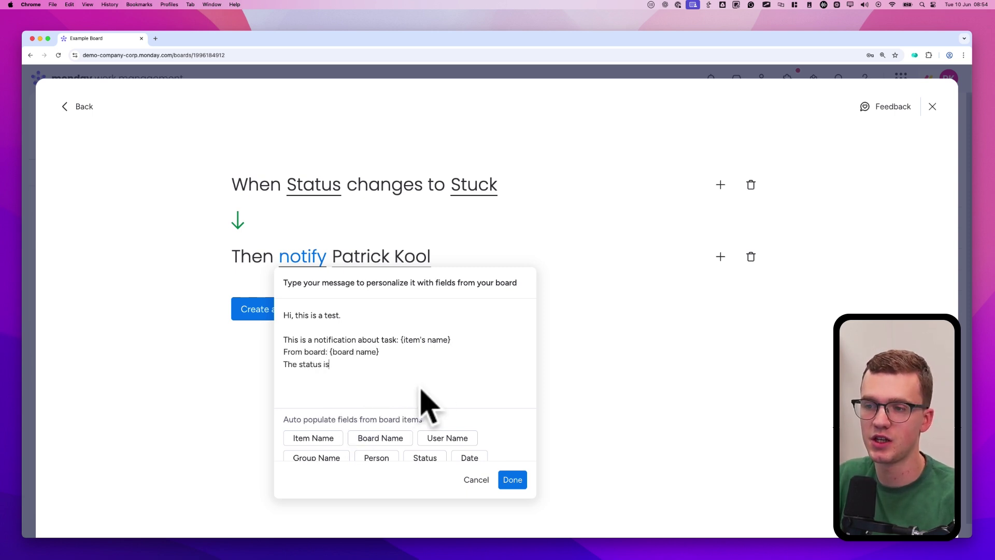
click(427, 457)
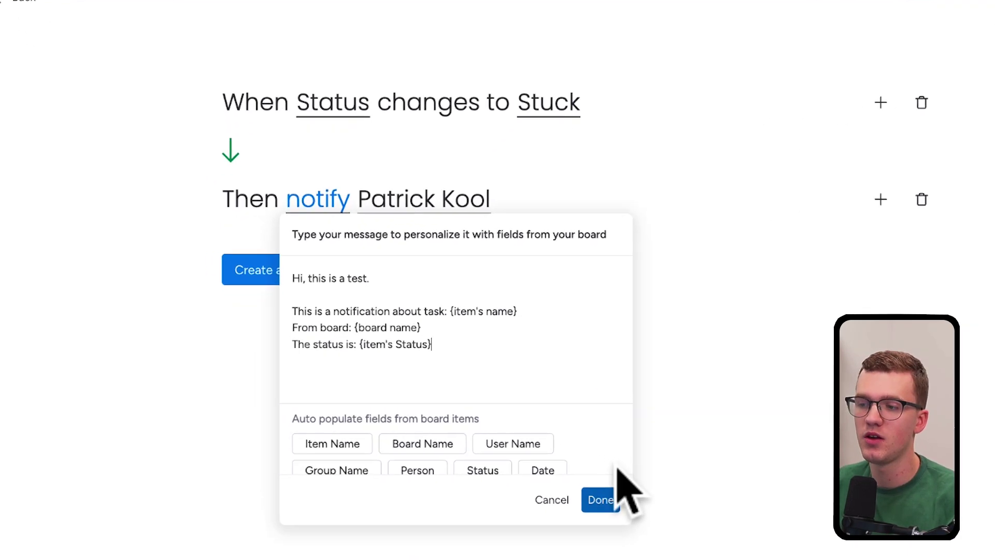
click(513, 479)
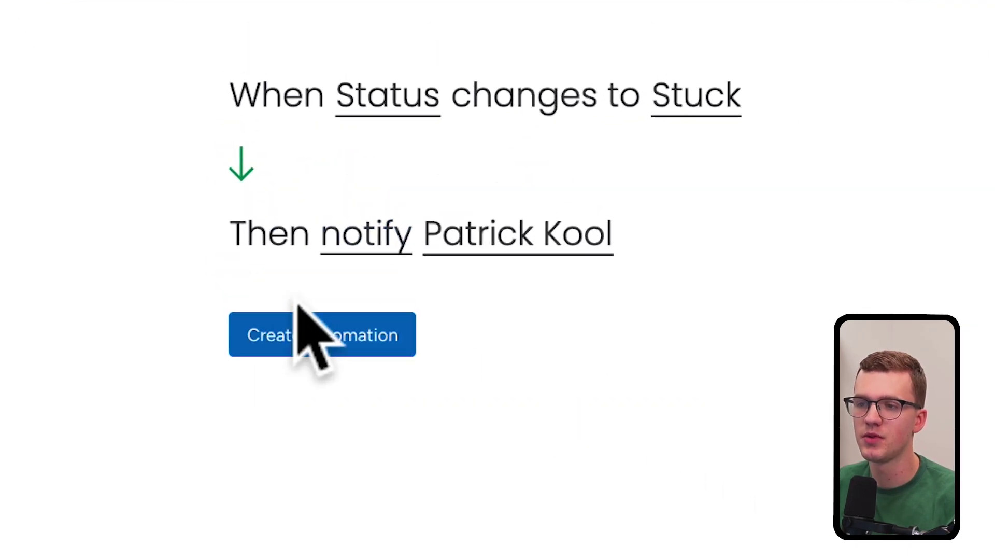
- Create the Stuck-status notification automation and return to the Example Board
click(342, 378)
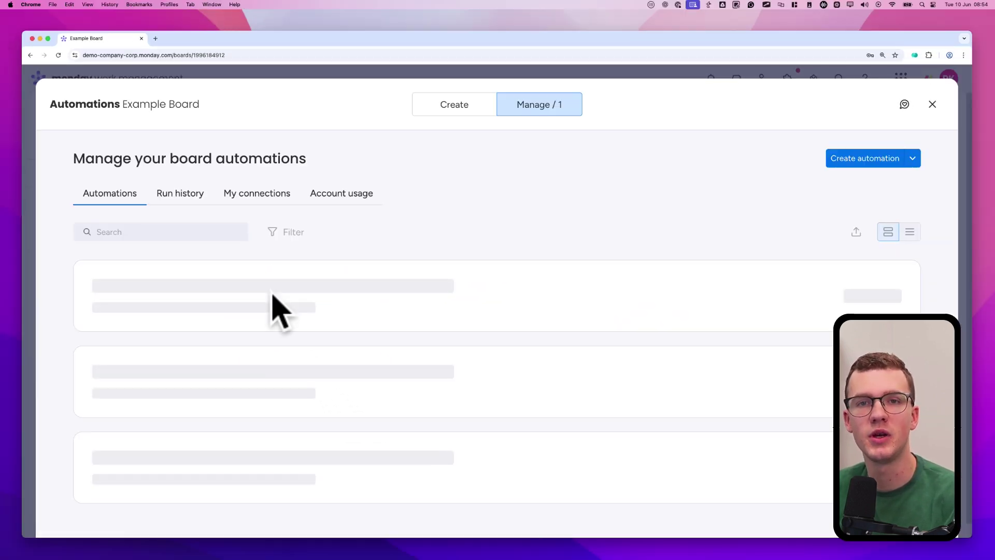
key(ctrl+a)
drag(501, 108, 573, 126)
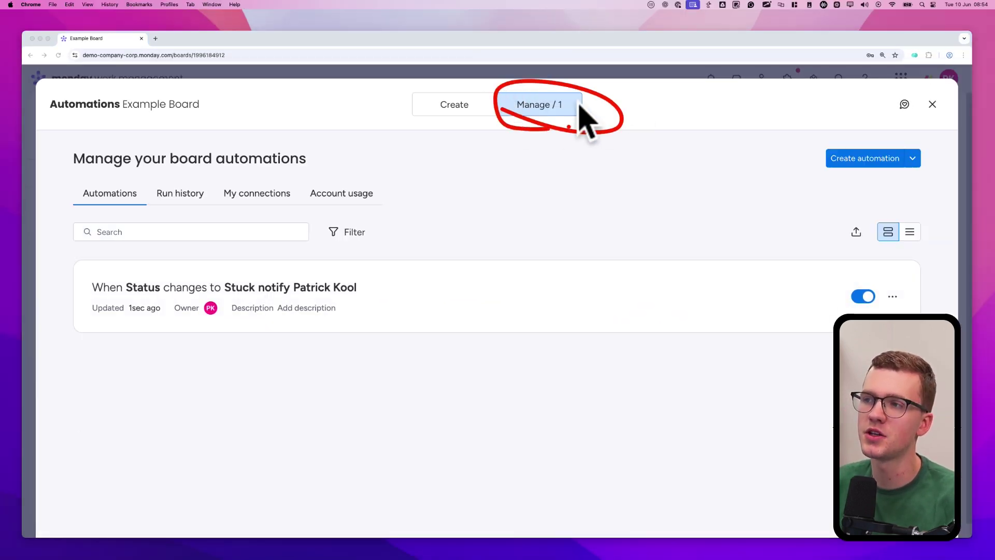
mouse_move(50, 254)
mouse_down()
mouse_move(45, 312)
mouse_move(233, 245)
mouse_move(187, 252)
mouse_up()
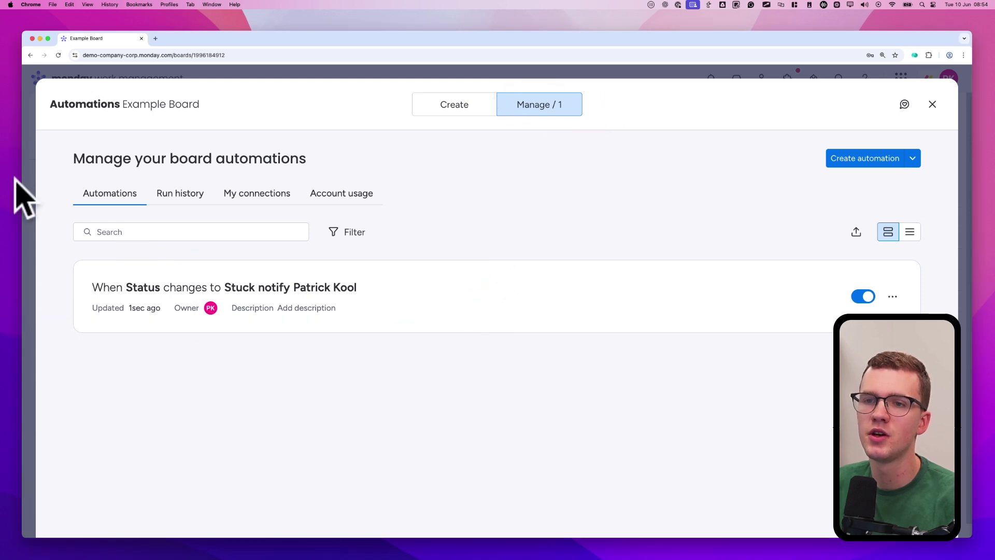
click(34, 177)
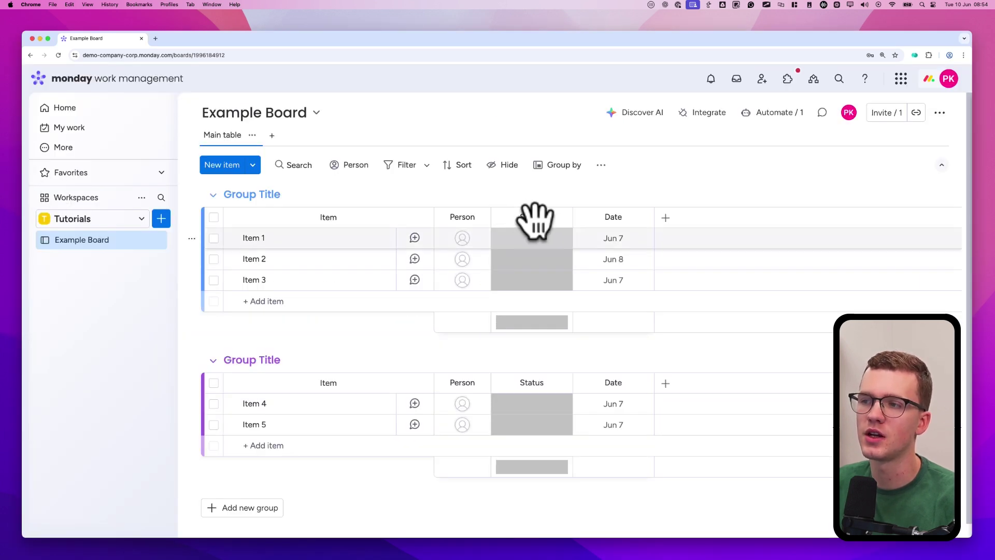
- Set the Status of Item 1 to Stuck to test the automation
click(531, 237)
click(507, 290)
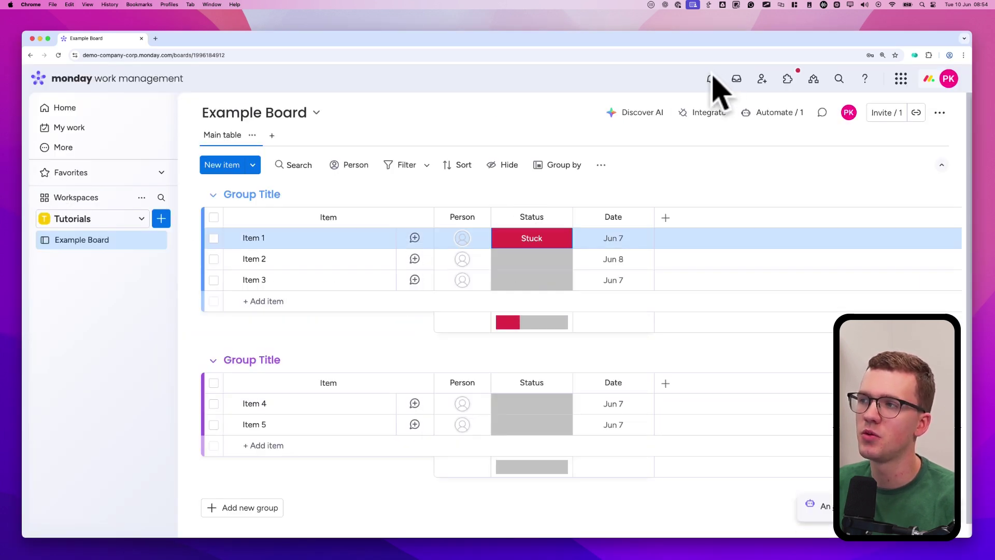
key(ctrl+a)
drag(699, 90, 705, 66)
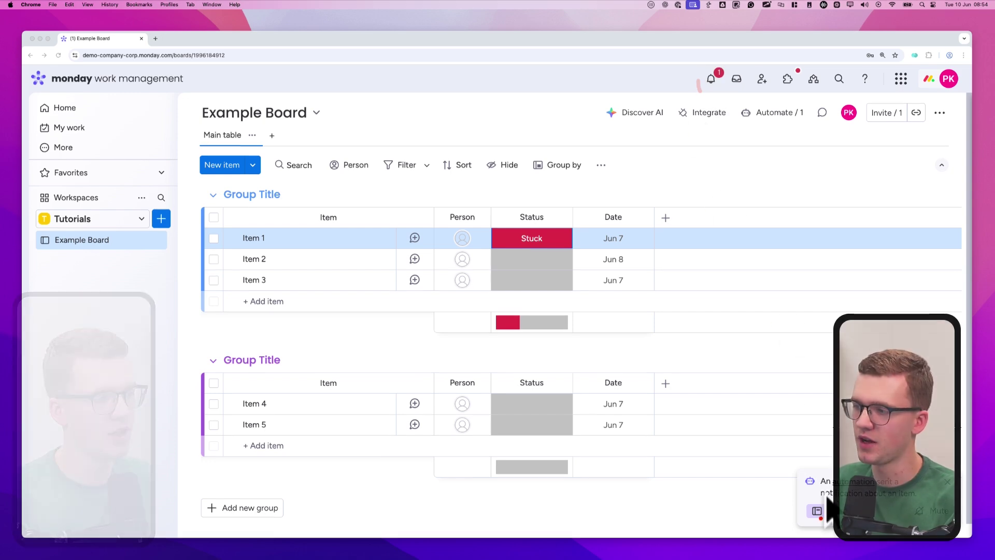
mouse_move(895, 460)
mouse_down()
mouse_move(794, 445)
mouse_move(941, 448)
mouse_up()
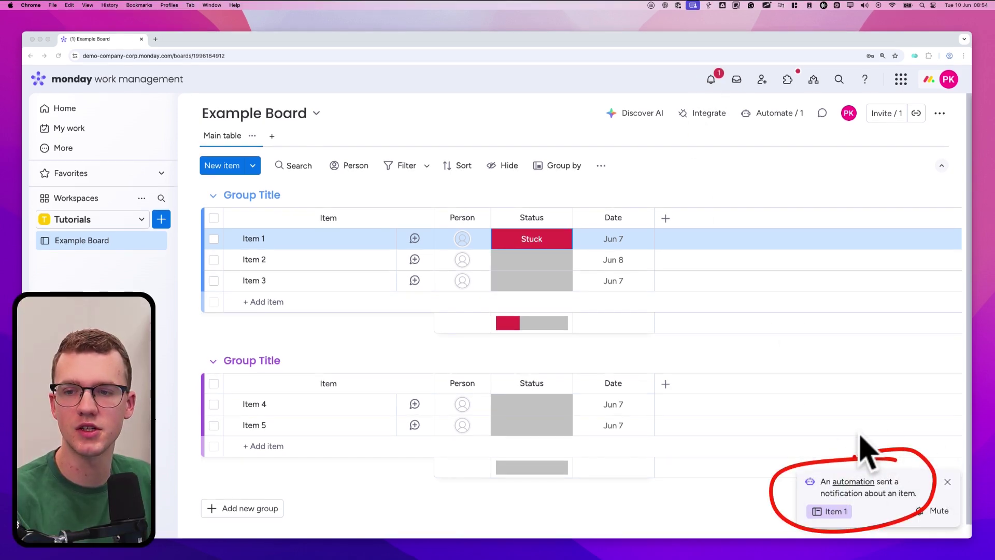
mouse_move(702, 92)
mouse_down()
mouse_move(727, 95)
mouse_move(692, 91)
mouse_move(711, 95)
mouse_up()
- Open the notifications and read the message the automation sent about Item 1
key(Escape)
click(710, 79)
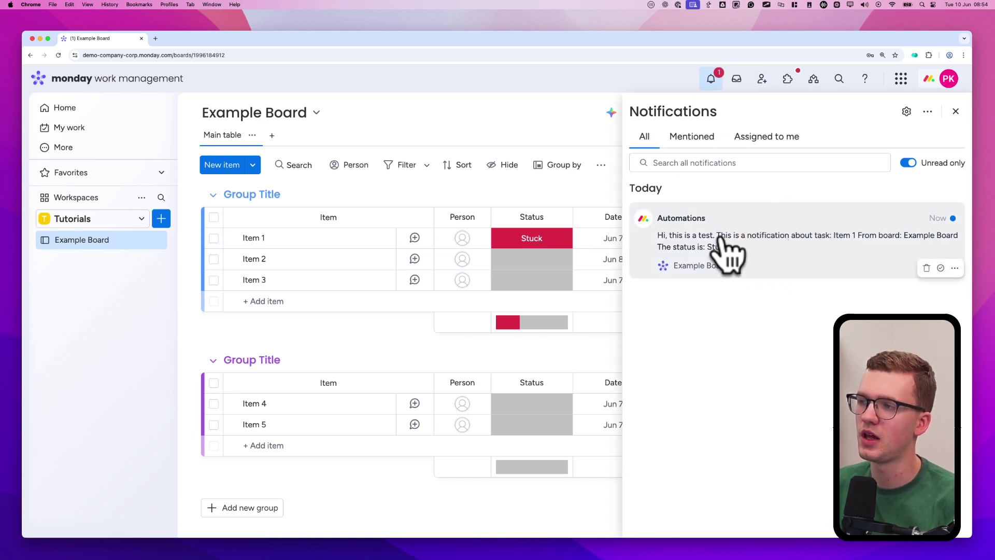
click(699, 247)
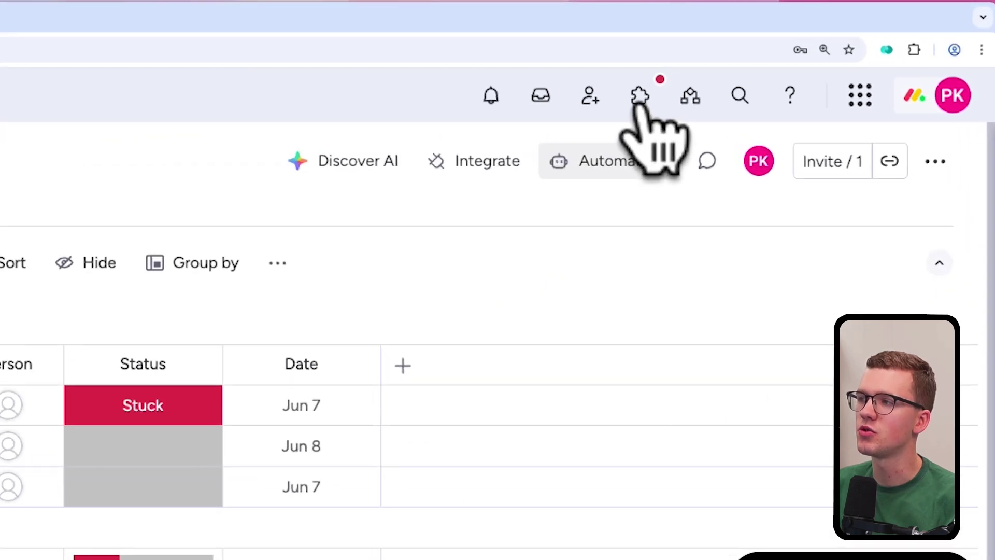
- Reopen the board's automations and start another custom automation from the management view
click(772, 112)
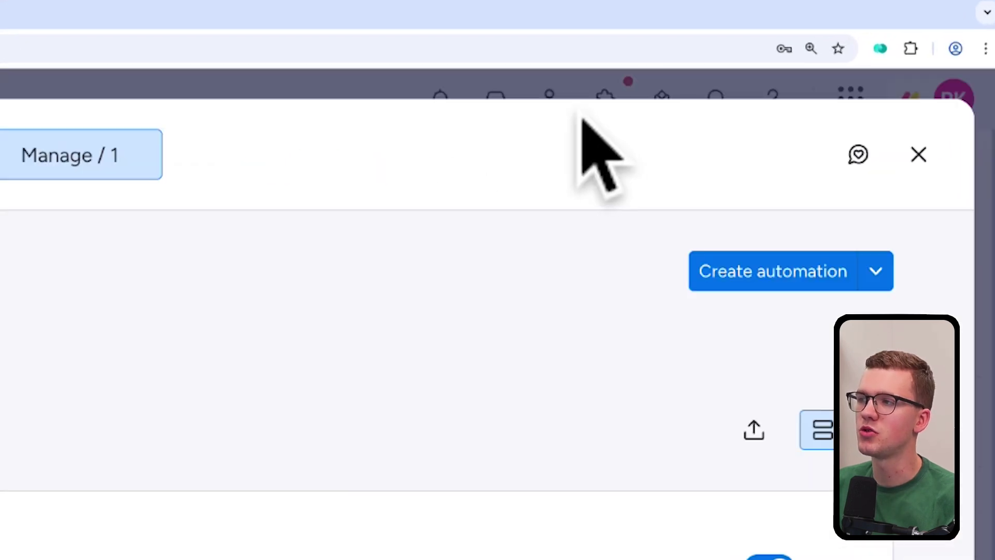
click(171, 156)
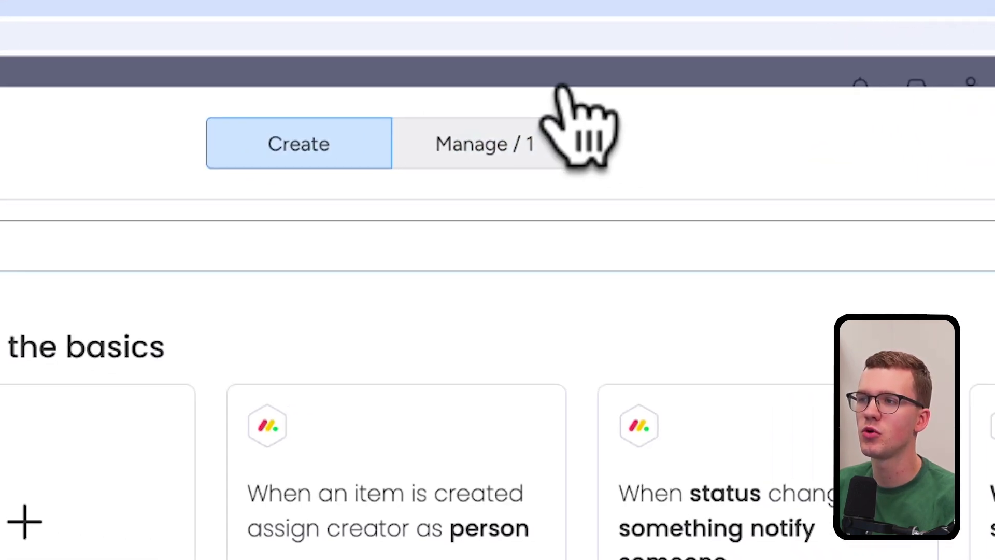
click(554, 129)
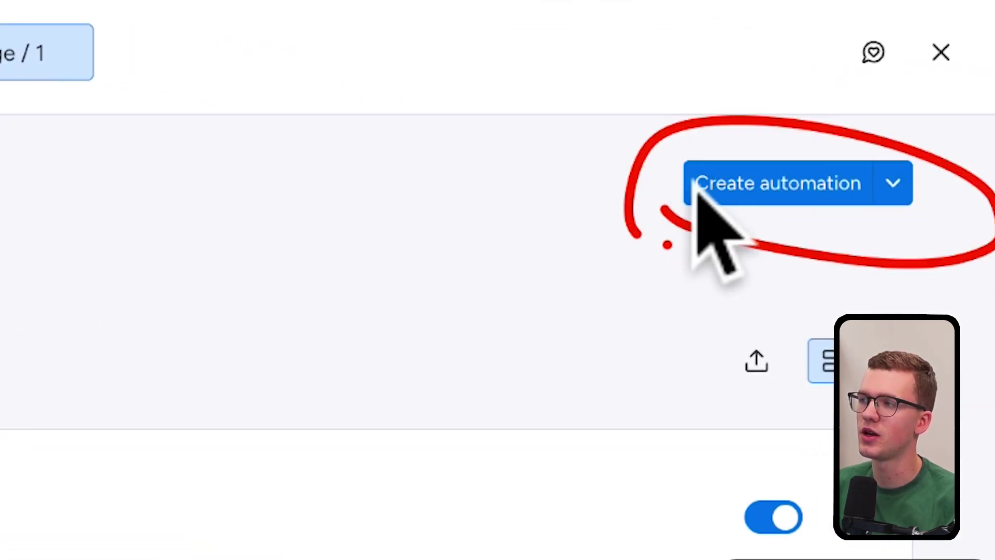
click(803, 181)
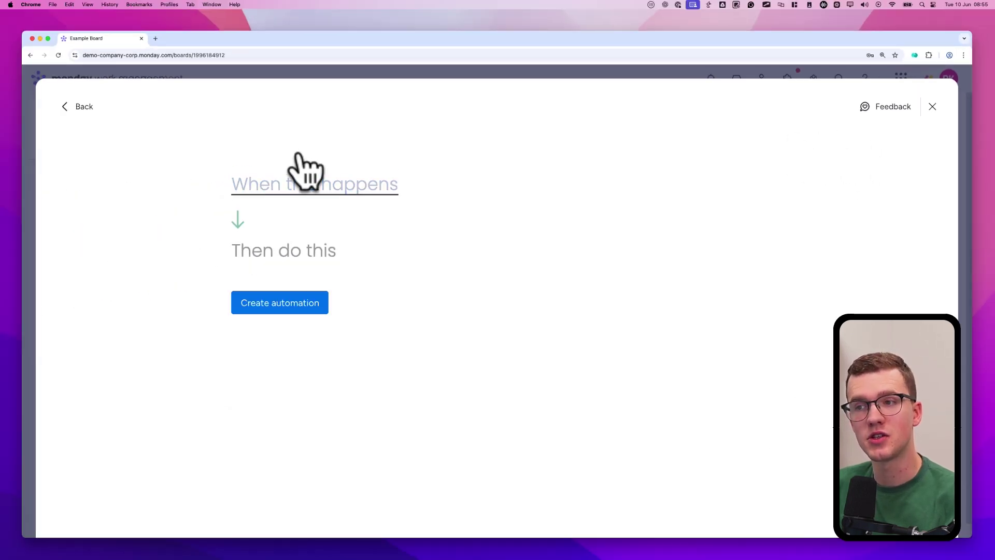
- Choose "date arrives" as the trigger and link it to the Date column
click(296, 156)
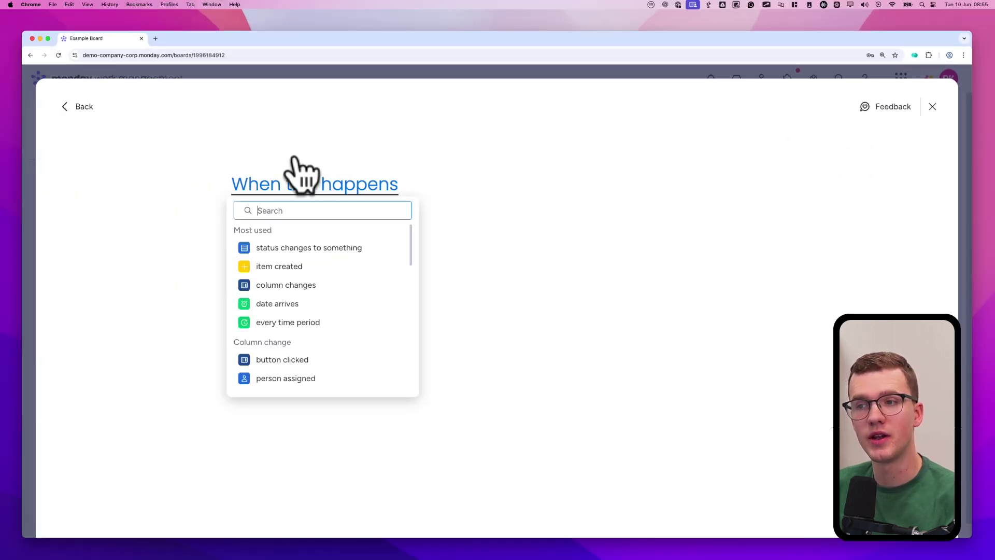
click(284, 303)
click(231, 173)
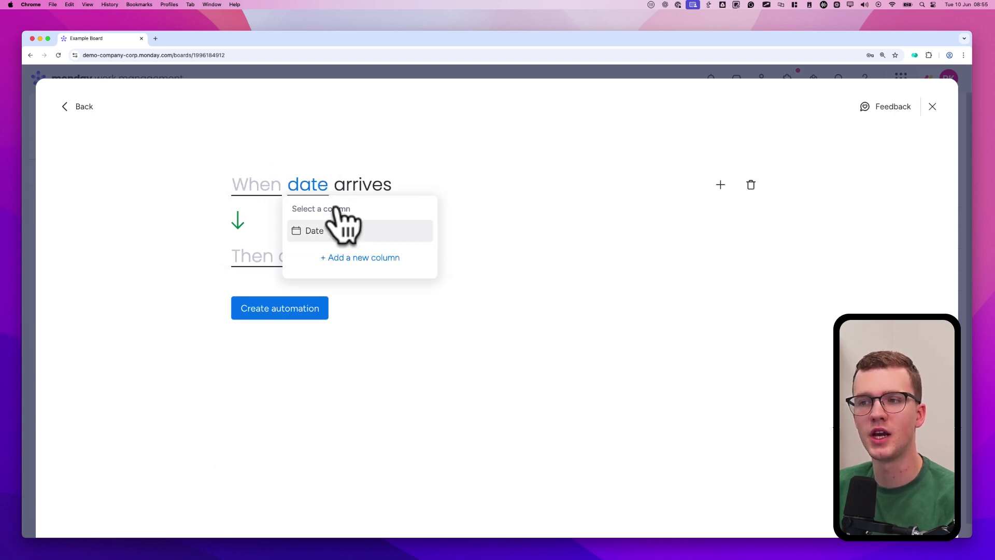
click(337, 228)
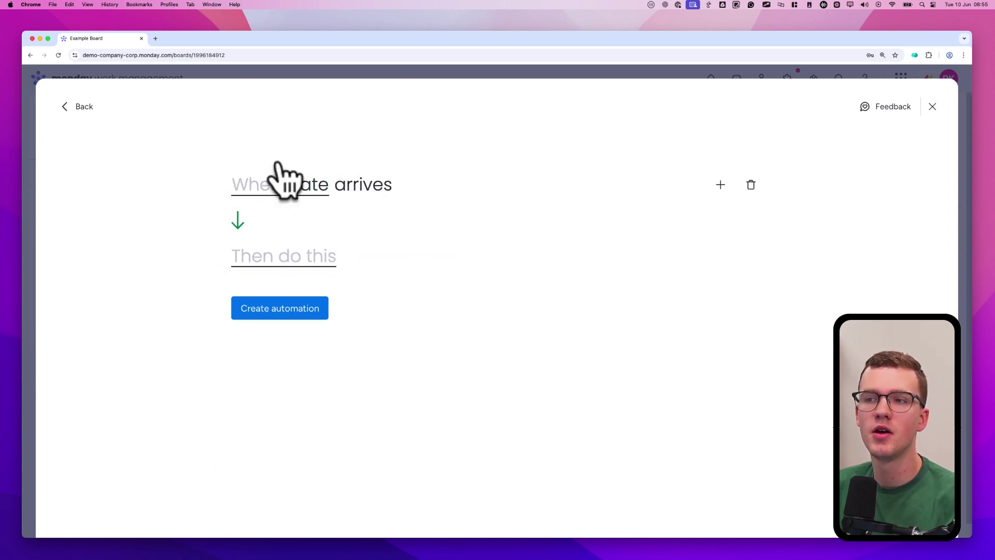
- Set the date trigger to fire 5 weeks after the Date arrives
click(275, 182)
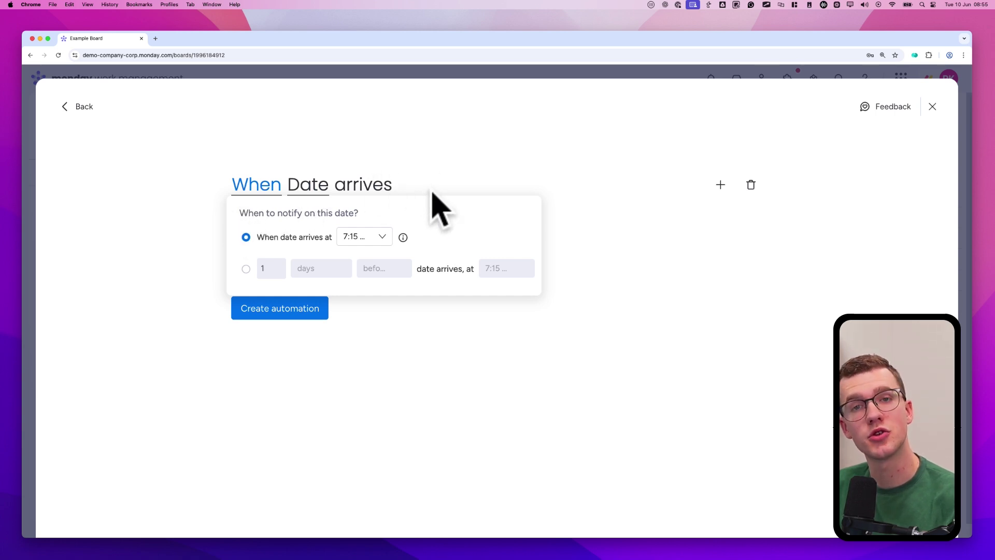
click(262, 246)
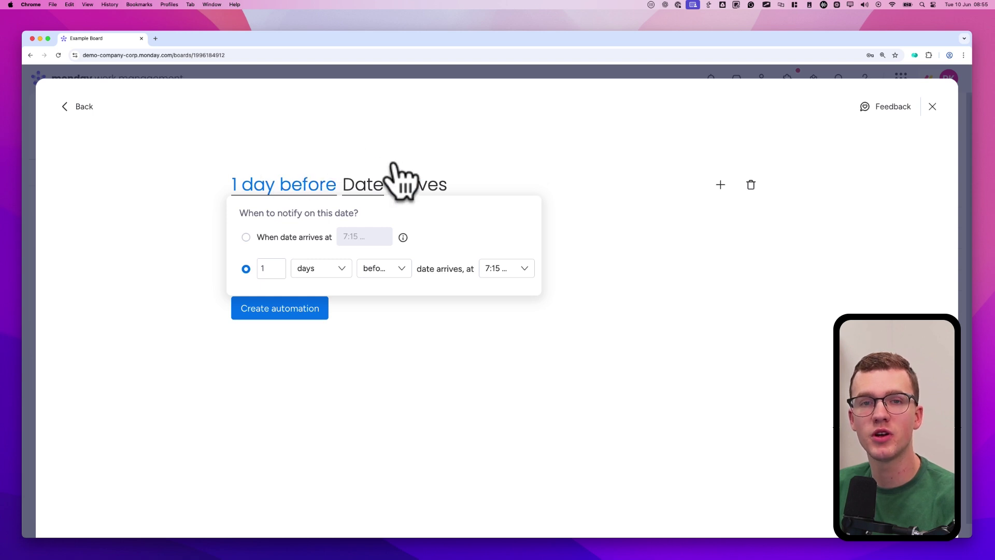
double_click(273, 265)
text(5)
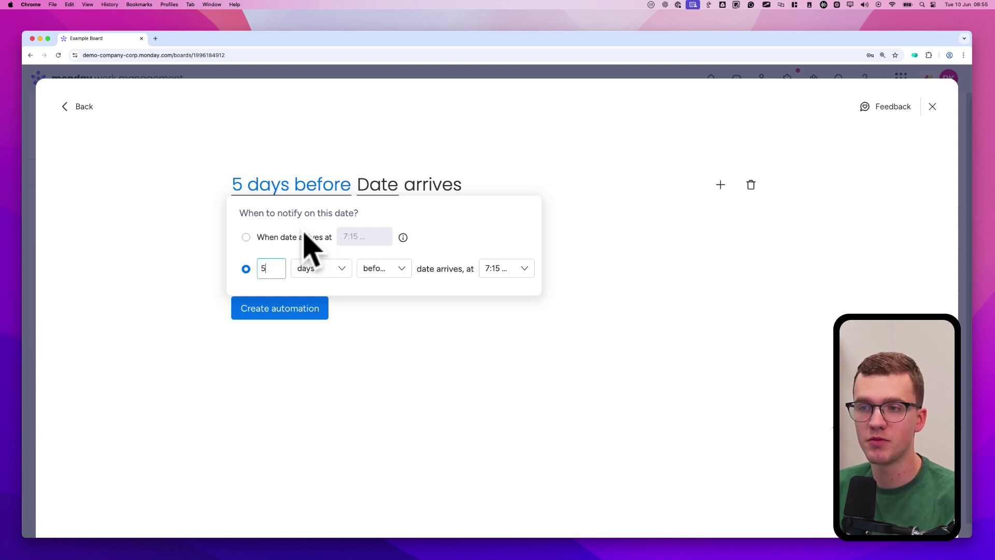
click(324, 268)
click(332, 317)
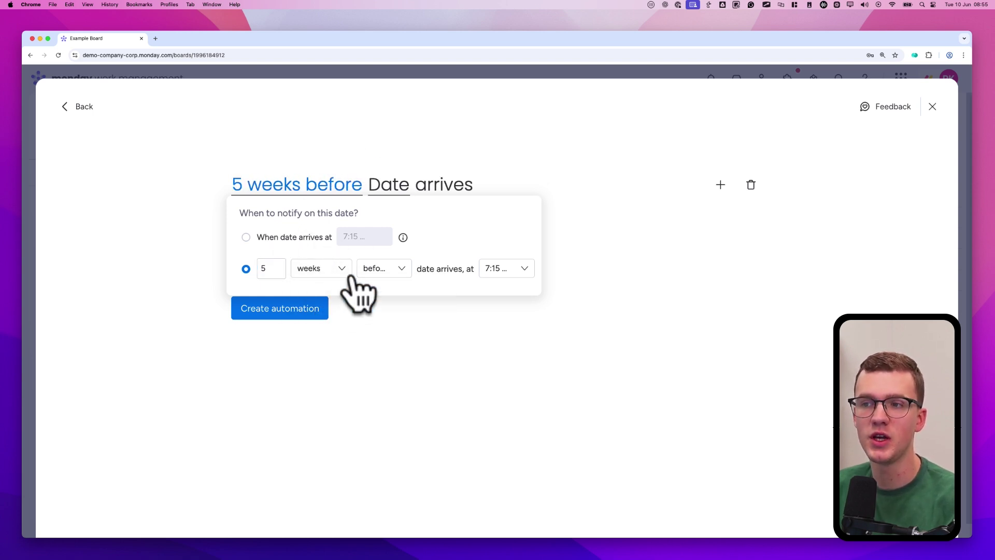
click(393, 268)
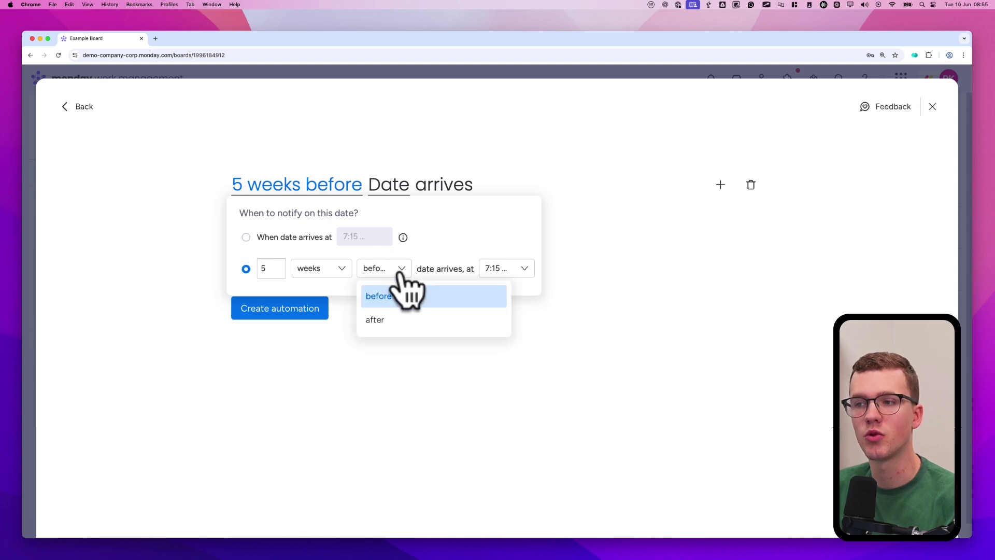
click(394, 317)
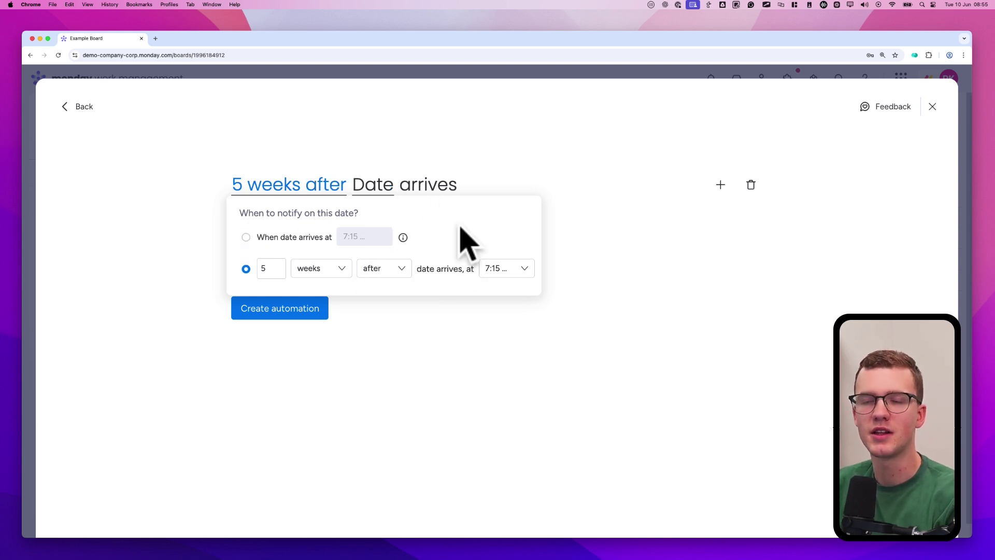
click(483, 141)
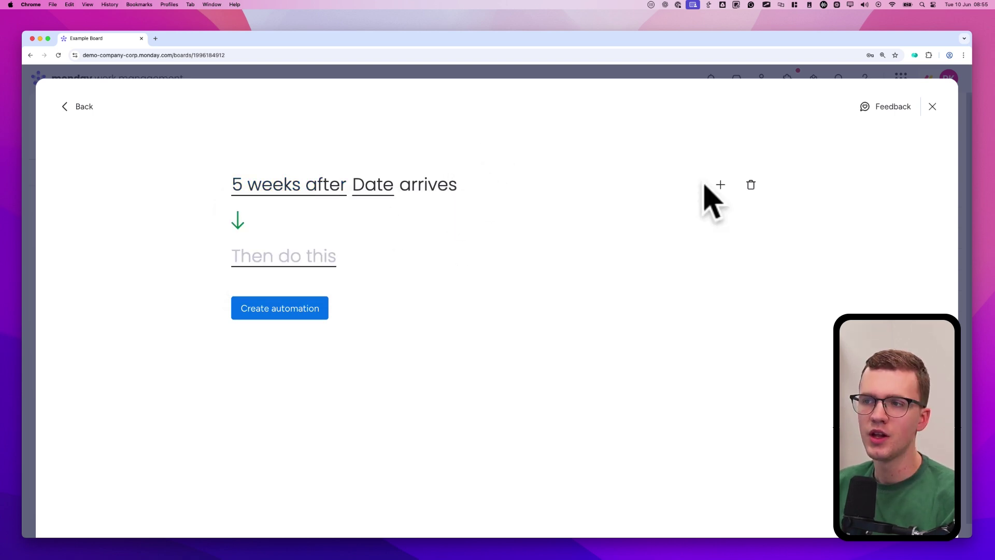
- Try "status changes to something" in place of the date trigger and delete it again
click(754, 179)
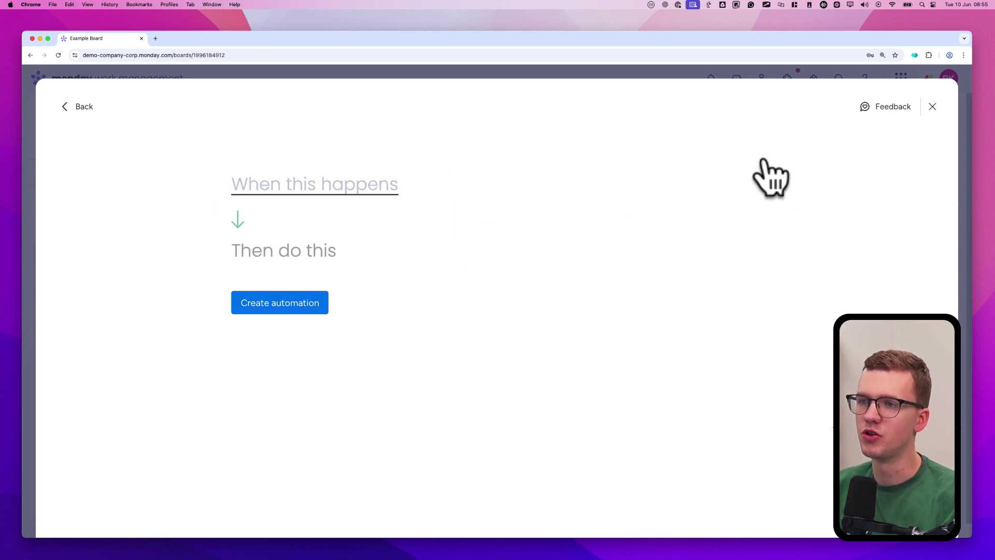
click(376, 182)
click(300, 245)
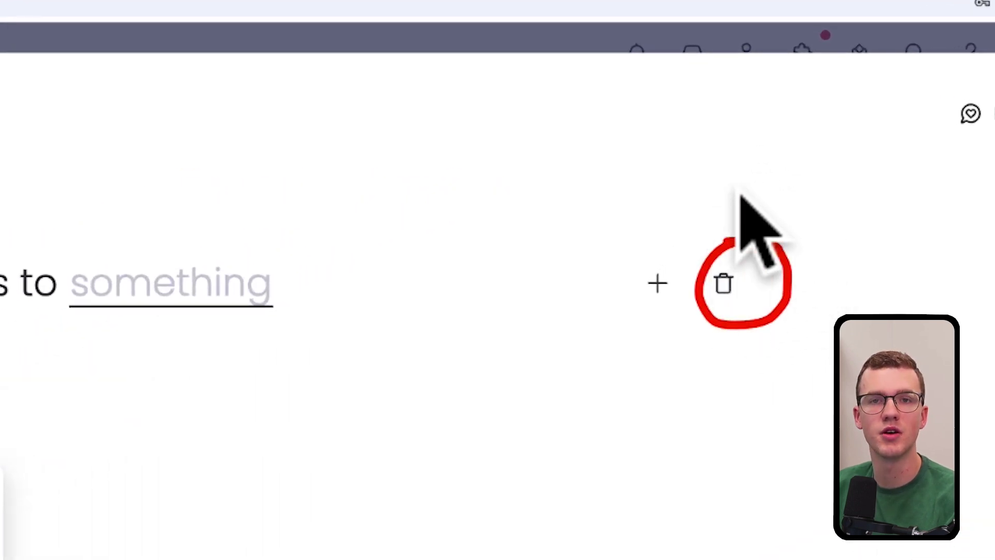
click(724, 283)
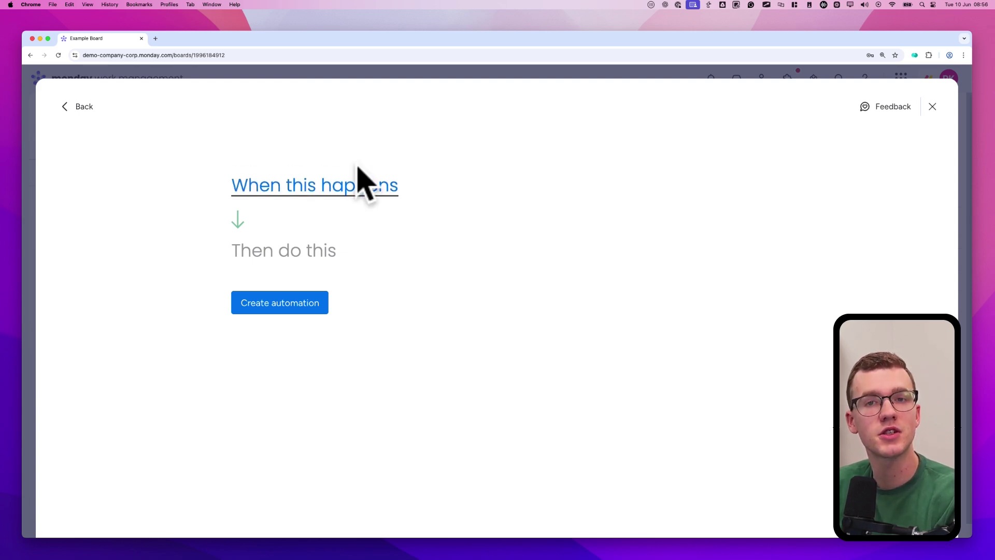
- Choose "item created" as the new automation's trigger
click(338, 178)
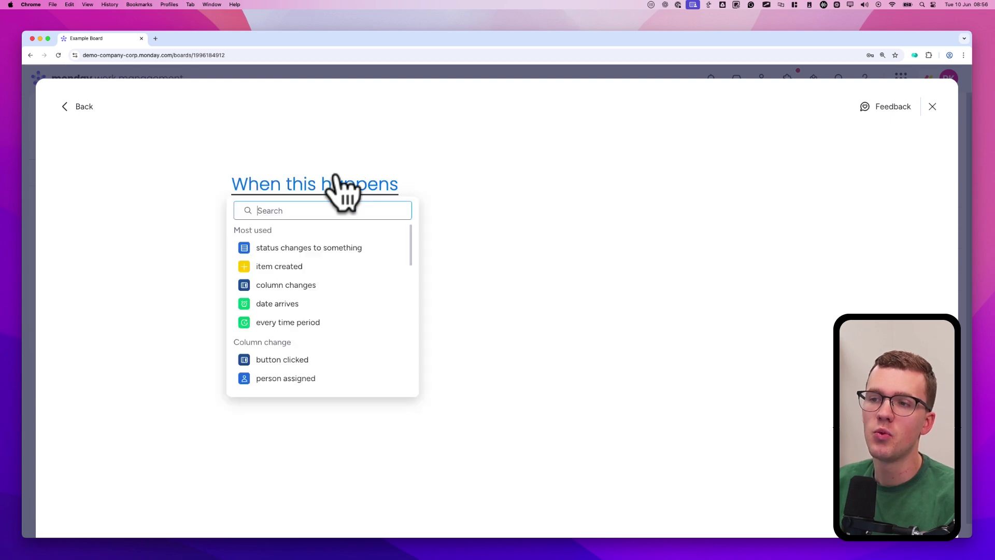
click(303, 262)
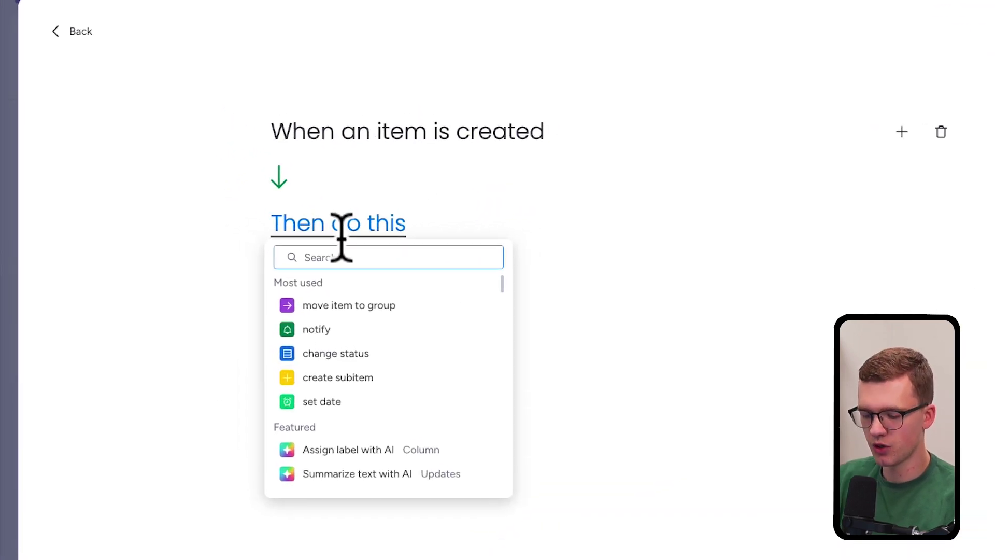
- Add a create subitem action to the automation and name its subitem "Come up with an idea"
text(subitem)
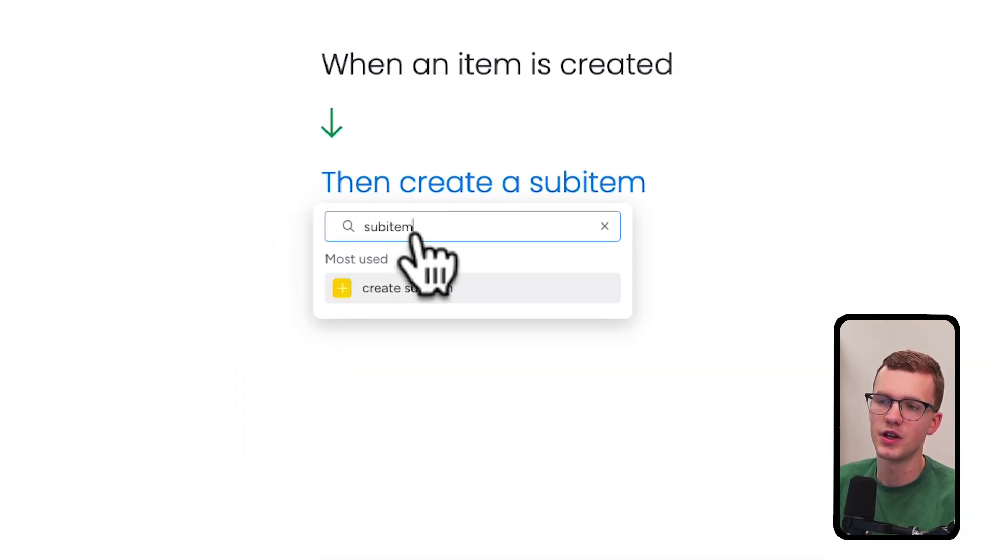
click(441, 285)
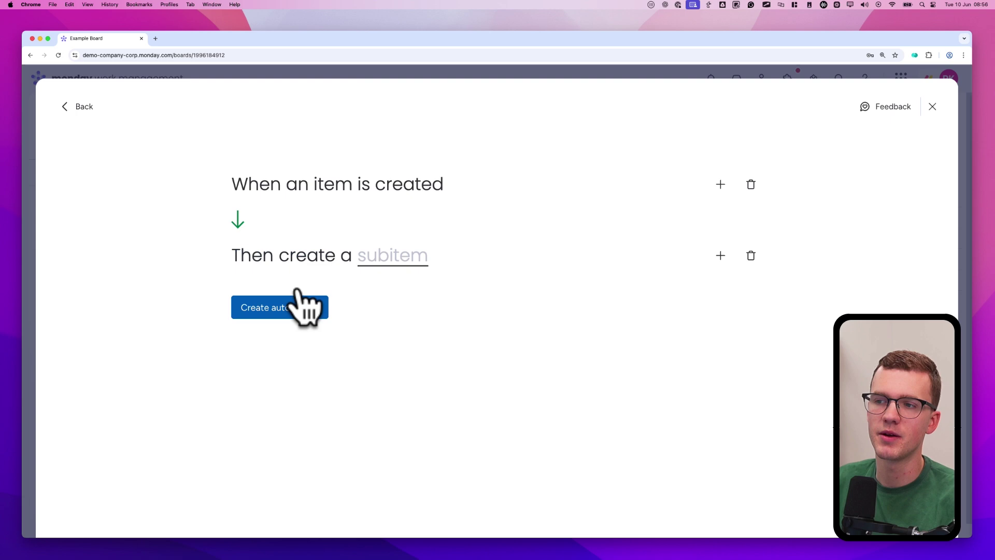
click(426, 261)
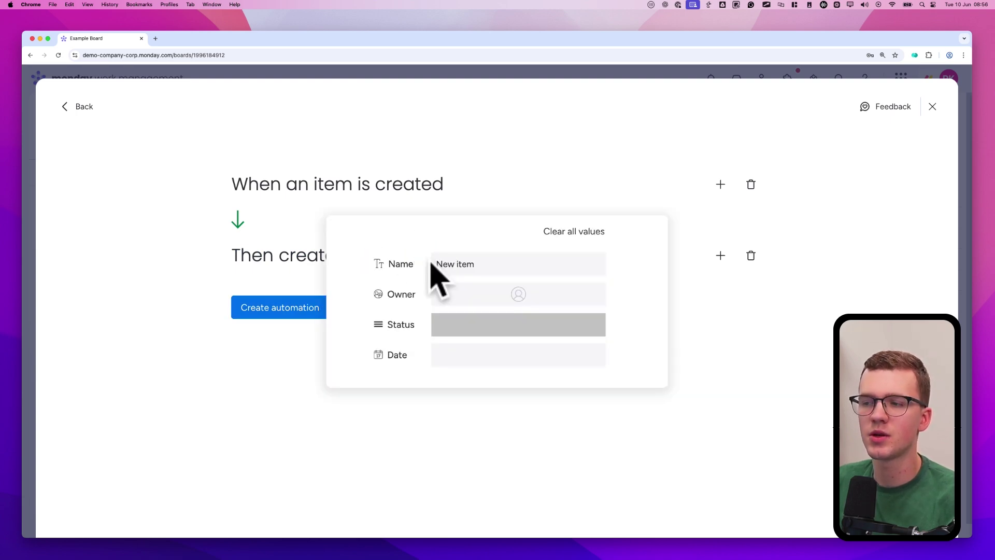
click(467, 253)
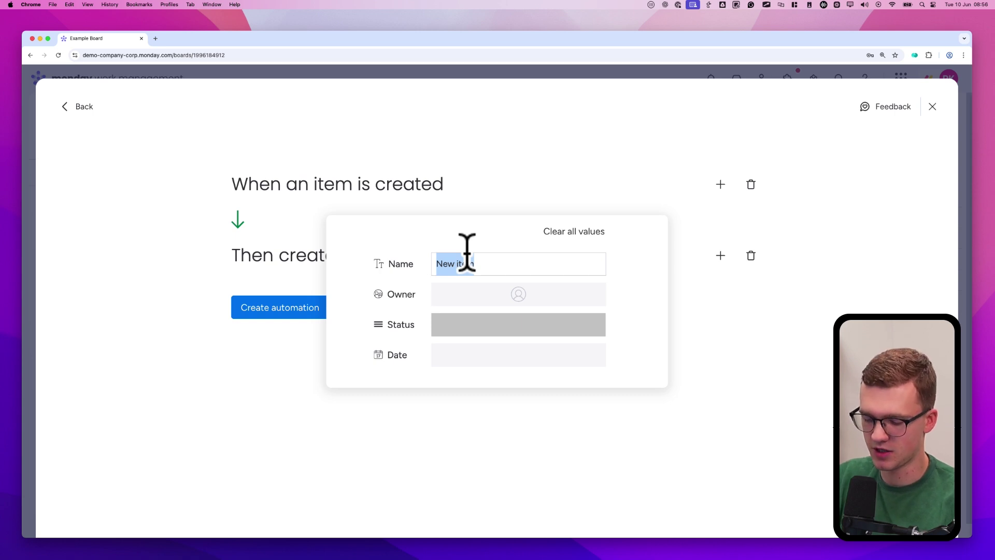
text(Come up with an idea)
key(Return)
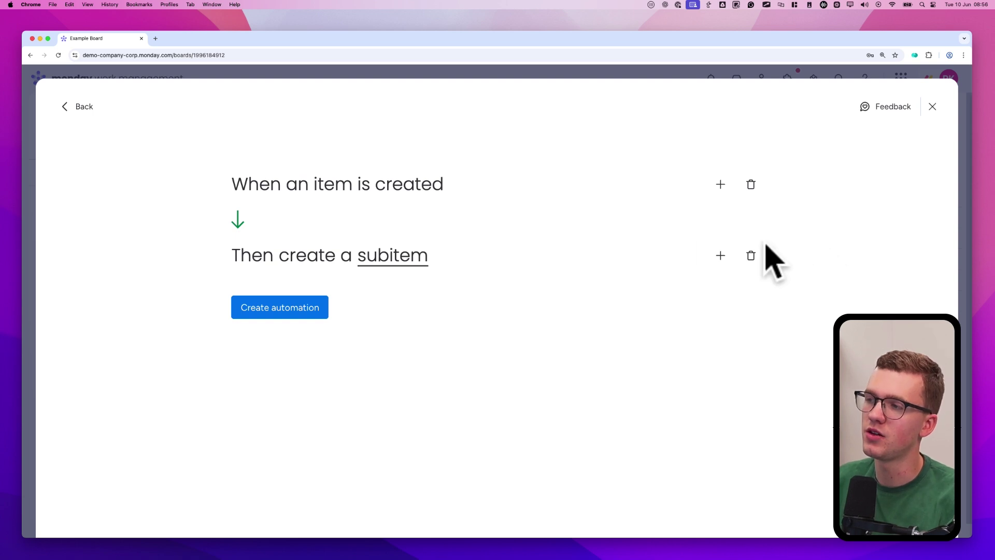
- Add two more create subitem actions to the automation below the first one
mouse_move(733, 249)
mouse_down()
mouse_move(697, 238)
mouse_move(732, 227)
mouse_up()
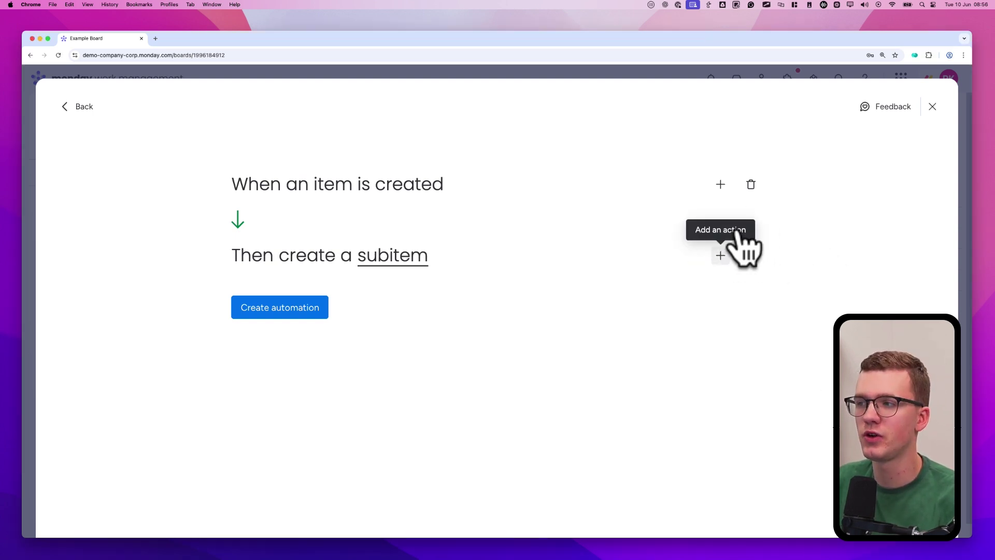
click(720, 255)
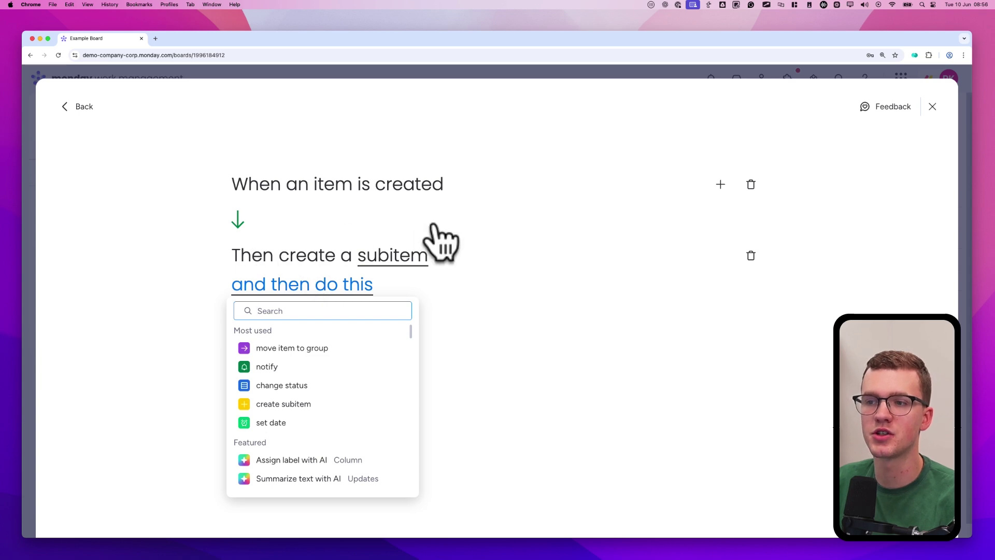
text(subit)
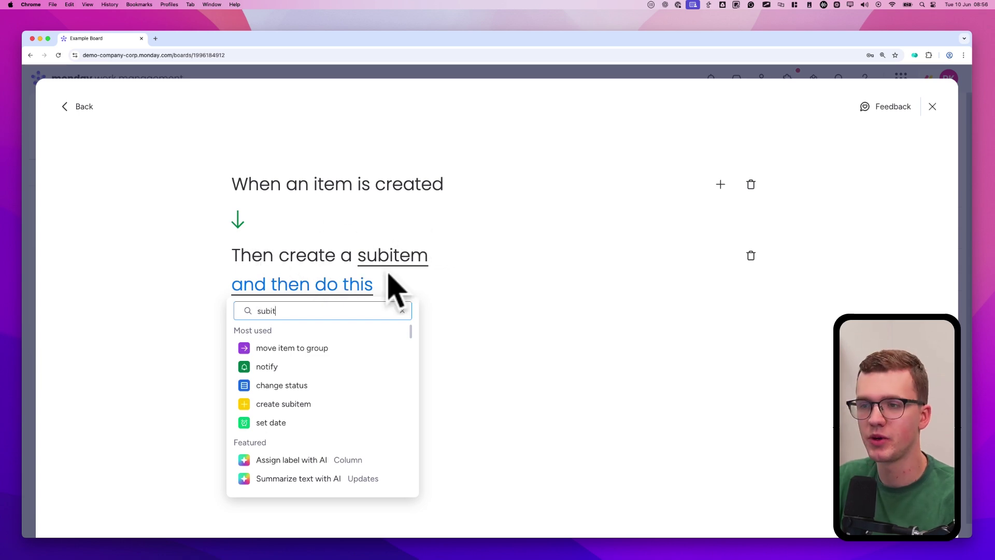
text(em)
click(293, 344)
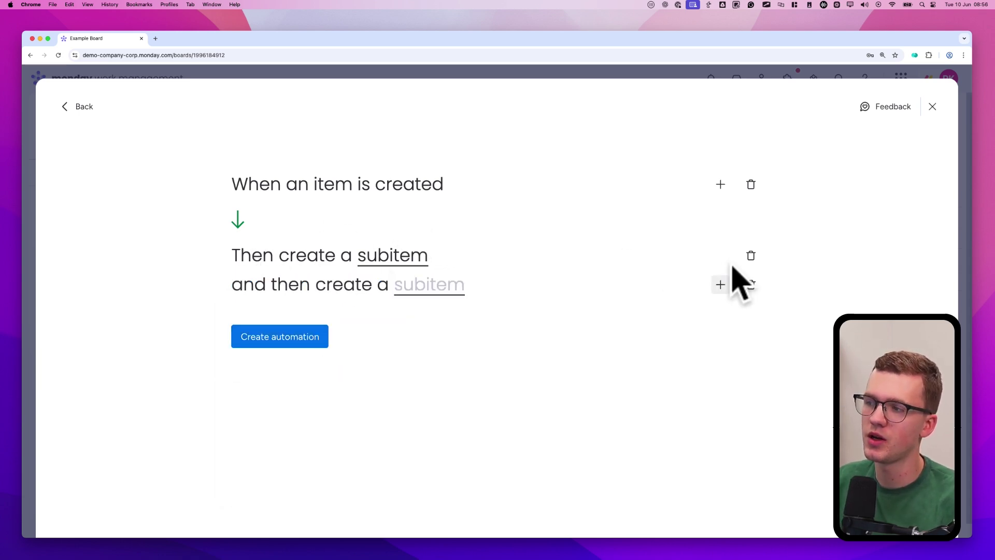
click(720, 284)
text(subitem)
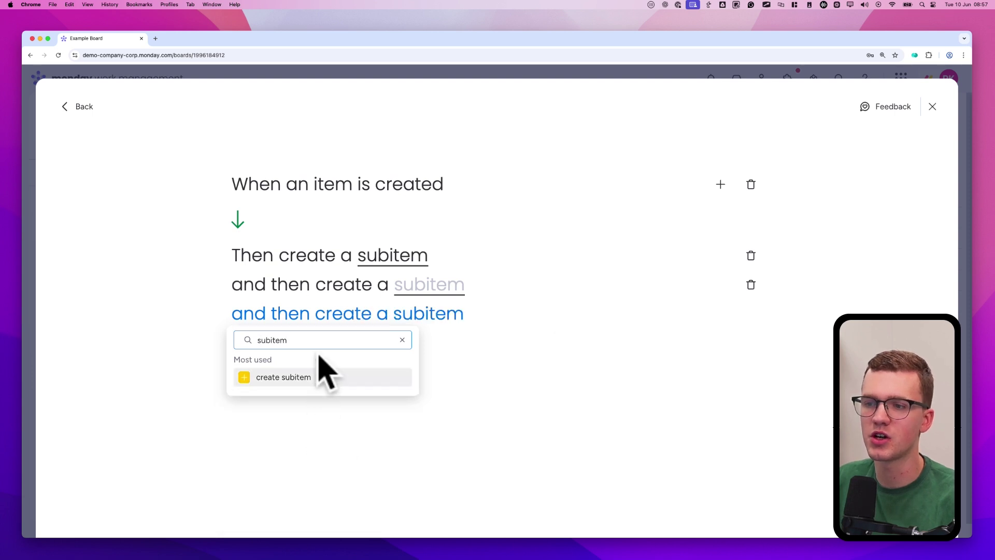
click(320, 372)
- Name the second action's subitem "Record video"
click(438, 275)
double_click(487, 256)
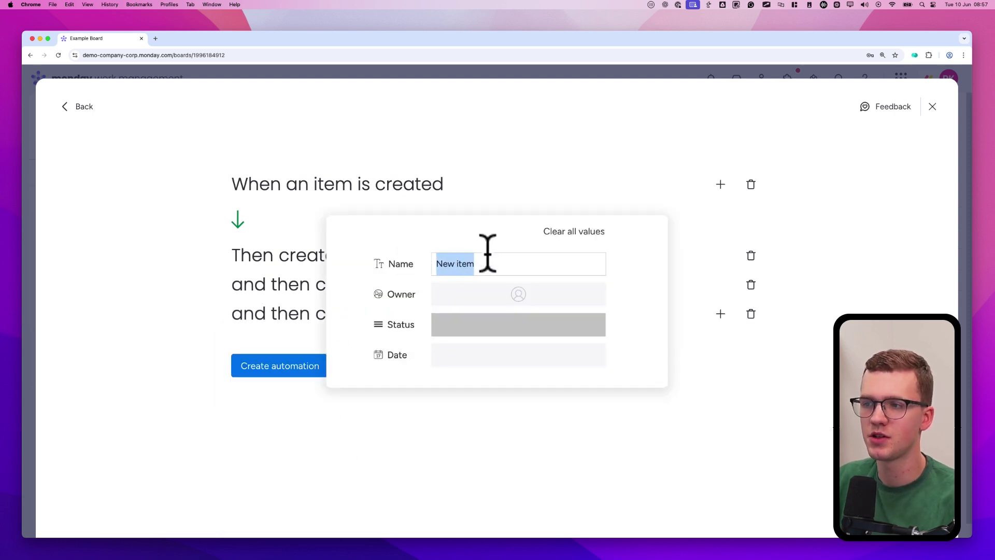
text(Record)
click(174, 275)
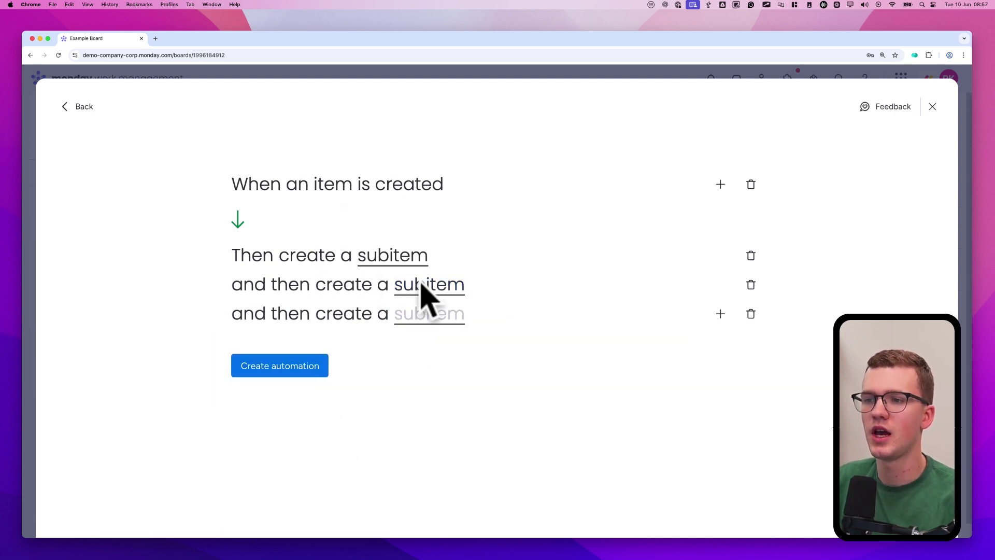
- Name the third action's subitem "Edit video"
click(452, 304)
click(496, 260)
key(super+a)
text(Edit v)
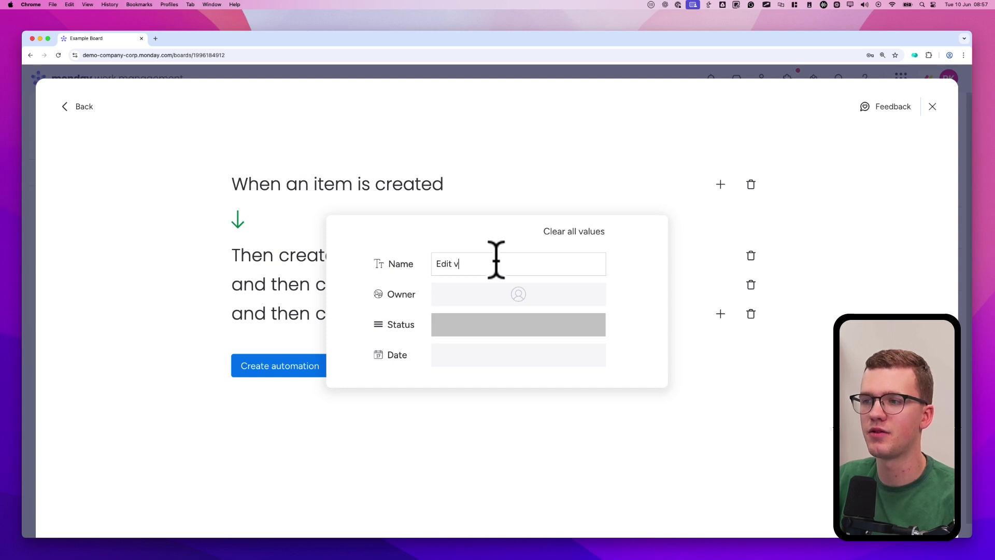
text(ideo)
click(304, 270)
- Set the "Edit video" subitem's status to To Do, then create the automation and return to the board
click(460, 287)
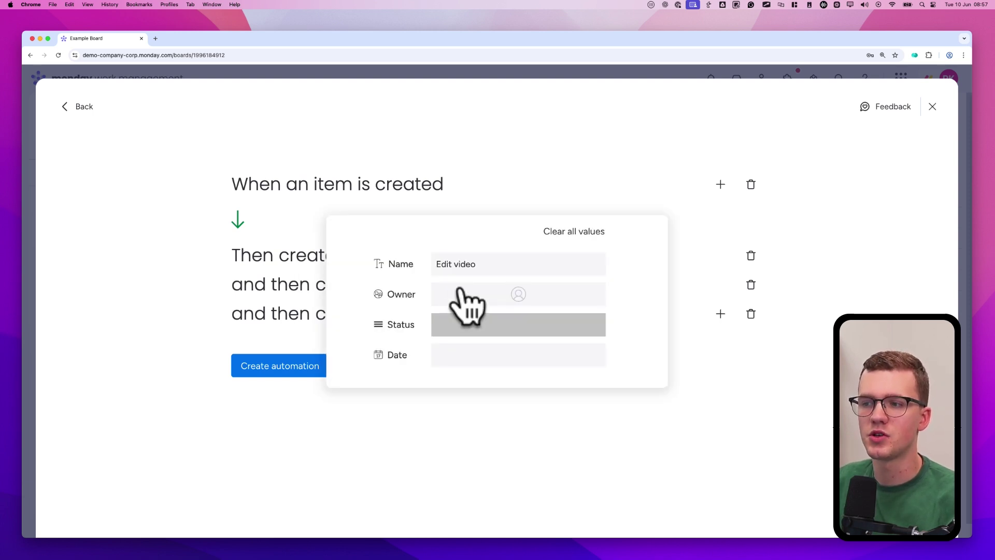
click(464, 319)
click(487, 433)
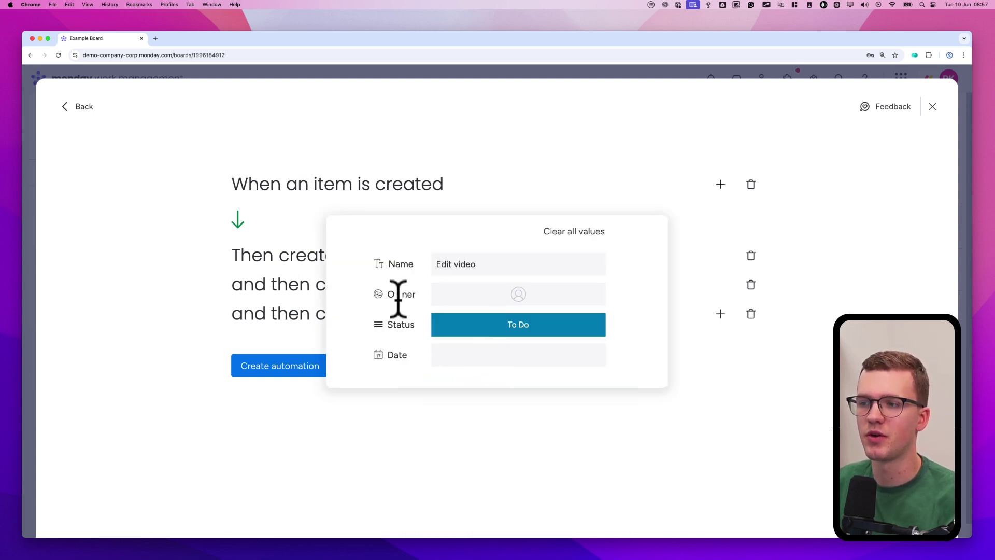
click(270, 295)
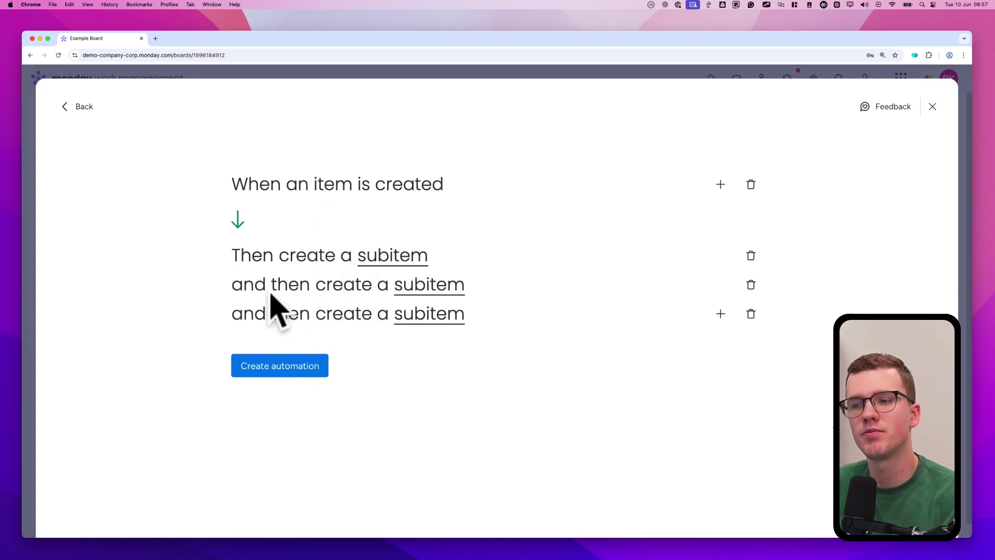
click(302, 363)
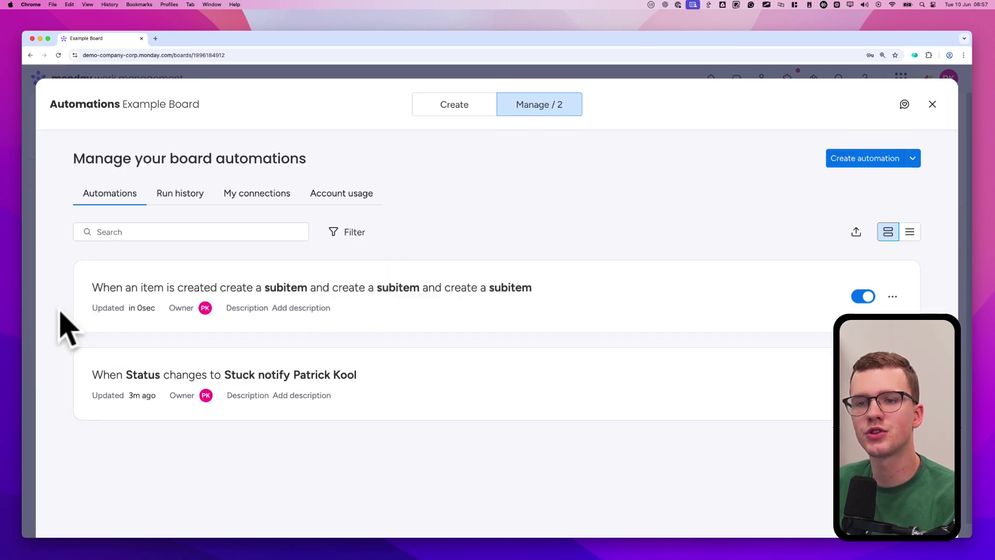
click(33, 321)
- Add an item named "New YouTube Video" to the first group of the board
click(268, 299)
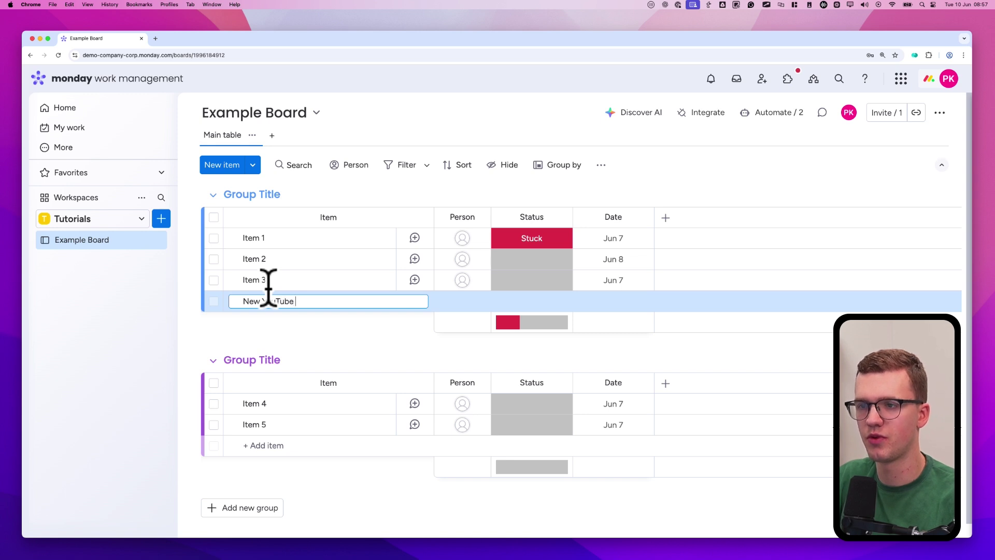
text(New YouTube Vidoe)
key(BackSpace)
key(BackSpace)
text(eo)
key(Return)
click(268, 301)
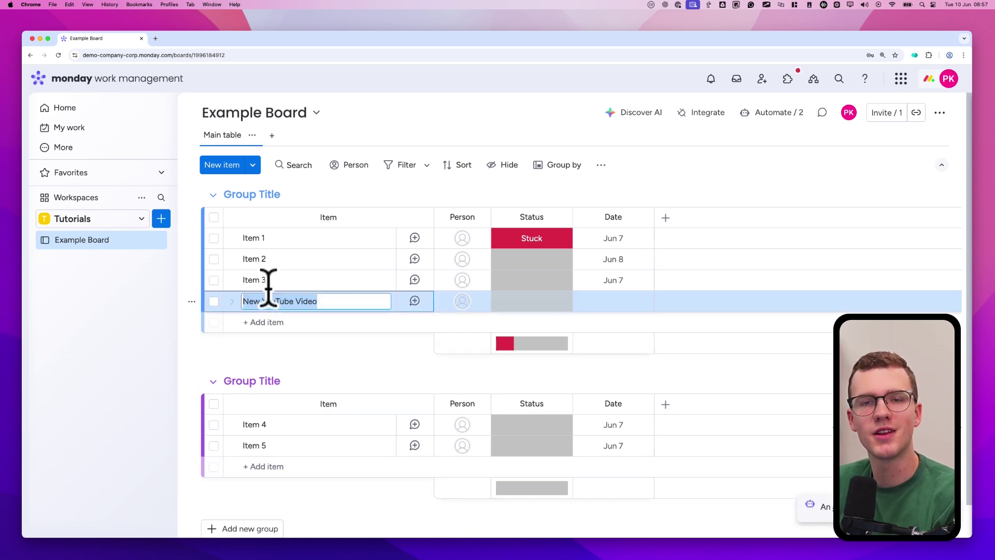
key(Escape)
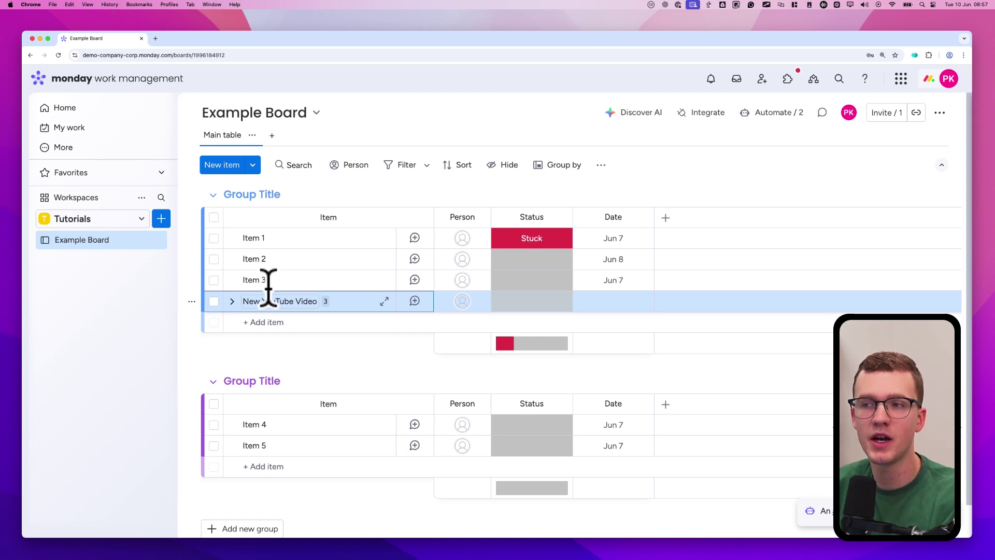
- Expand the "New YouTube Video" item to check its subitems
key(ctrl+a)
mouse_move(233, 209)
mouse_down()
mouse_move(225, 215)
mouse_move(407, 224)
mouse_move(230, 200)
mouse_up()
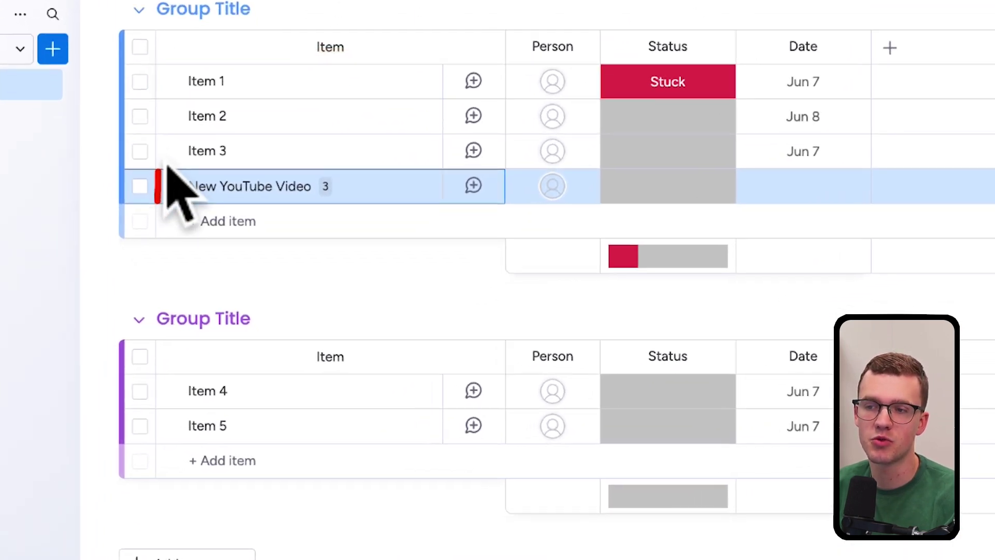
drag(231, 293, 359, 290)
click(170, 186)
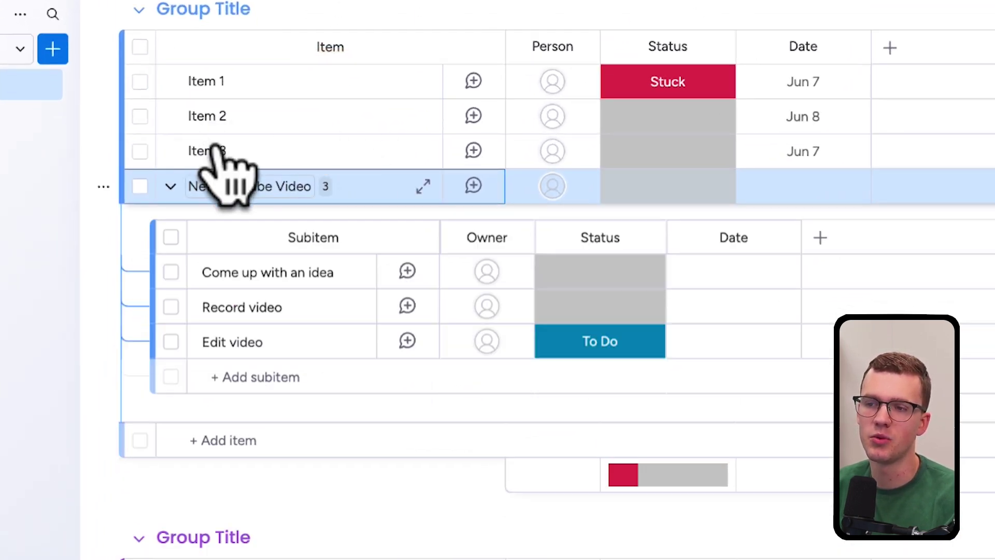
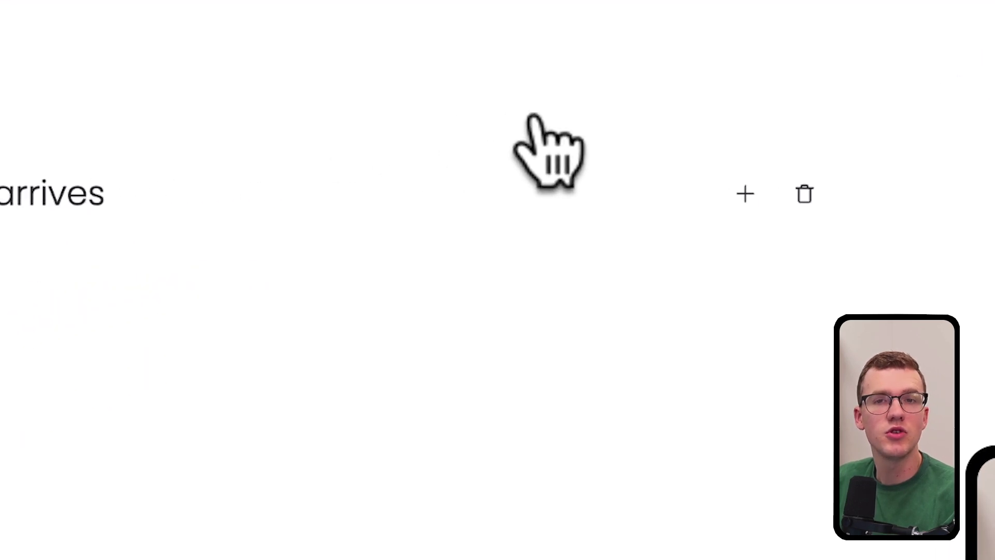
- Add a condition to the date-arrives trigger so the automation runs only if Status is not Done
mouse_move(734, 115)
mouse_down()
mouse_move(815, 181)
mouse_move(725, 91)
mouse_up()
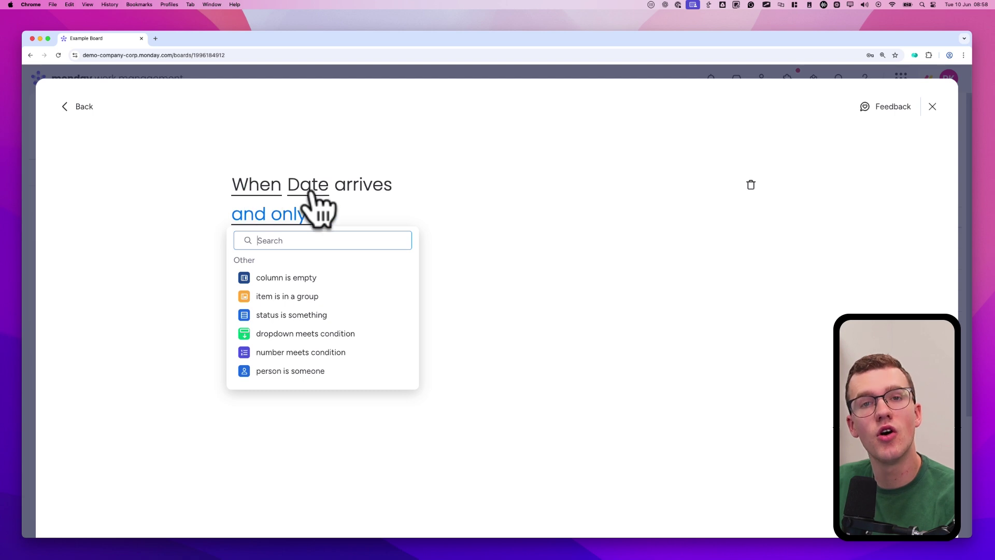
click(311, 313)
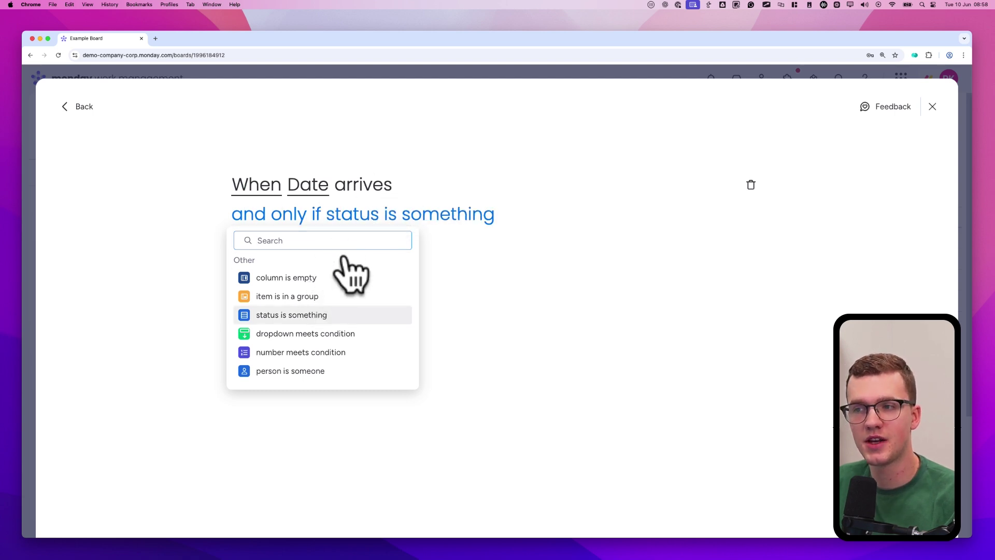
click(386, 215)
click(406, 259)
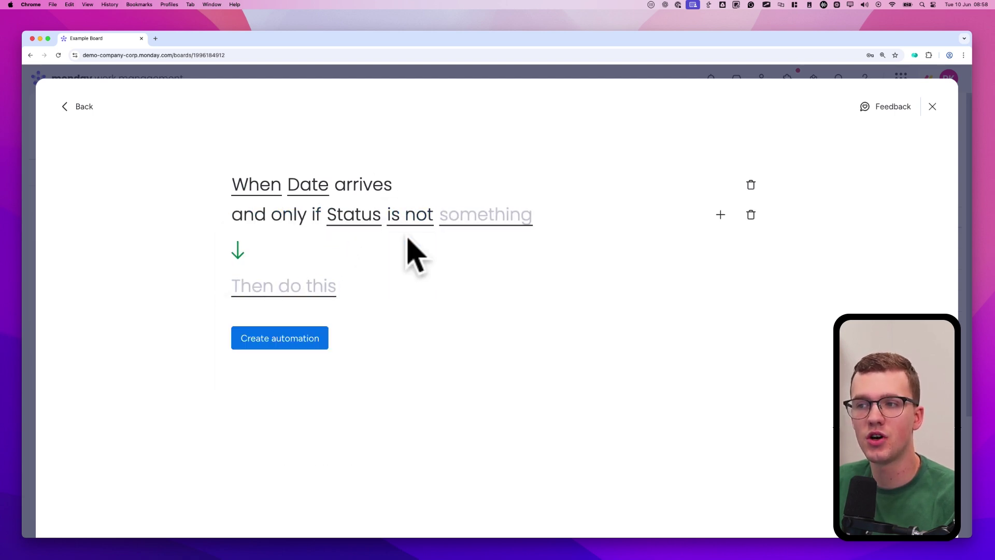
click(482, 213)
click(479, 299)
click(475, 268)
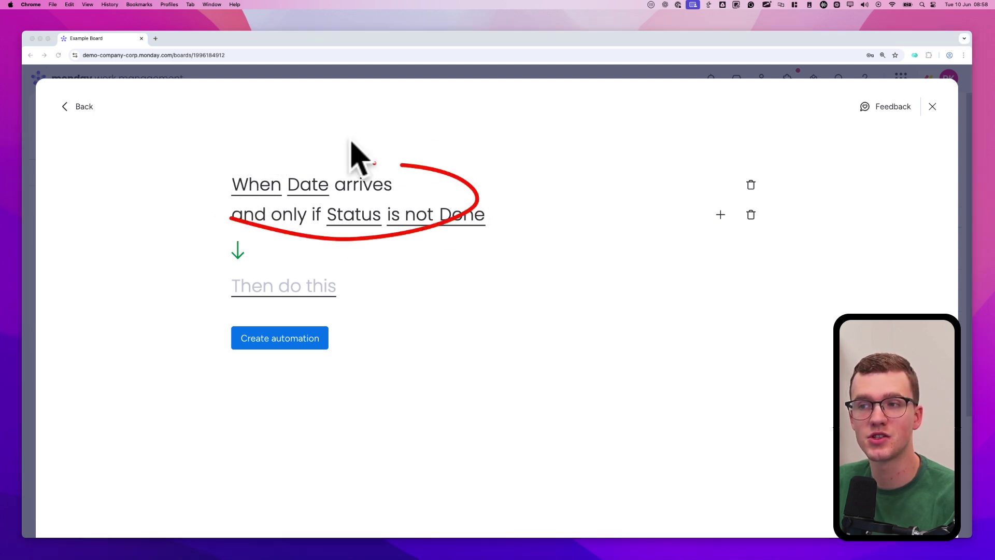
- Add a notify action for people in the Person column, with a message starting "Hi,"
click(309, 264)
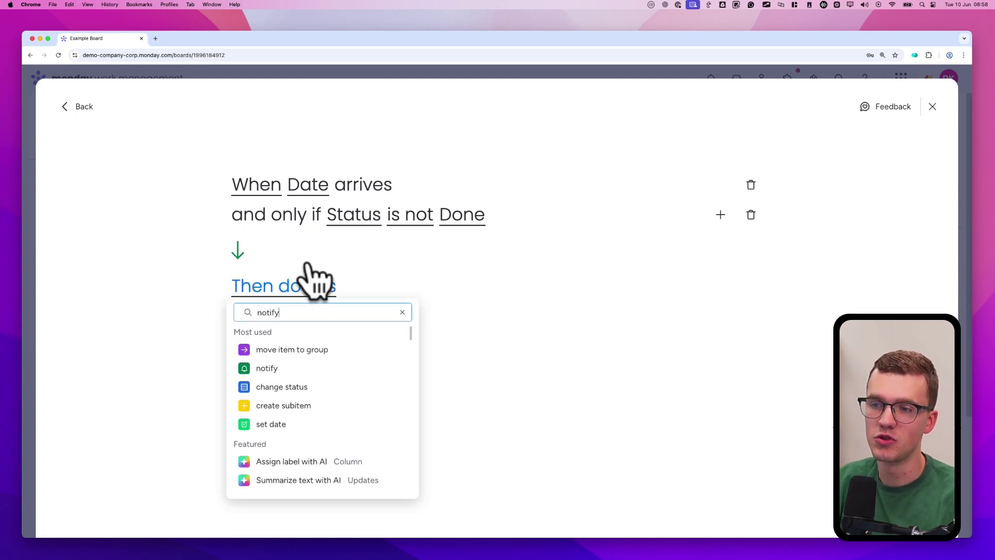
click(309, 348)
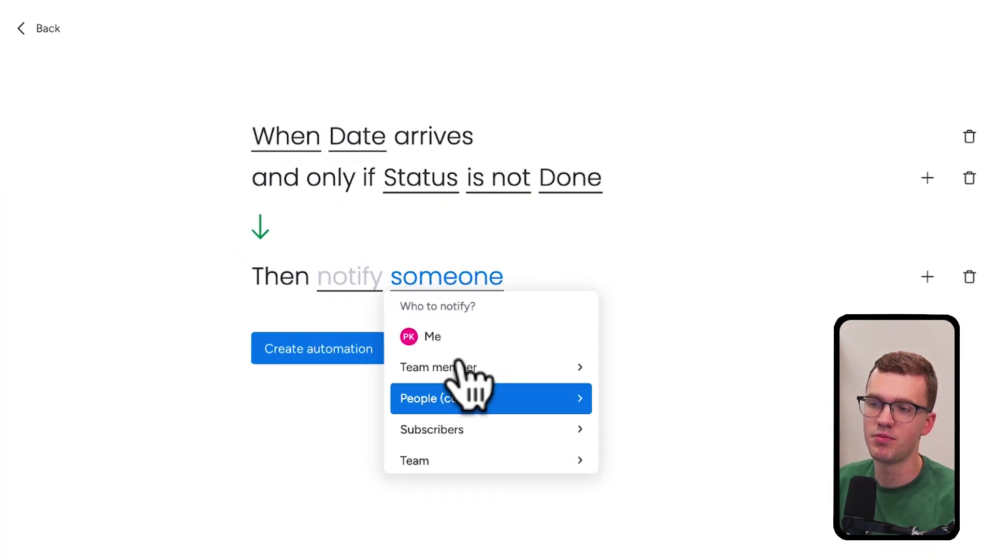
click(466, 398)
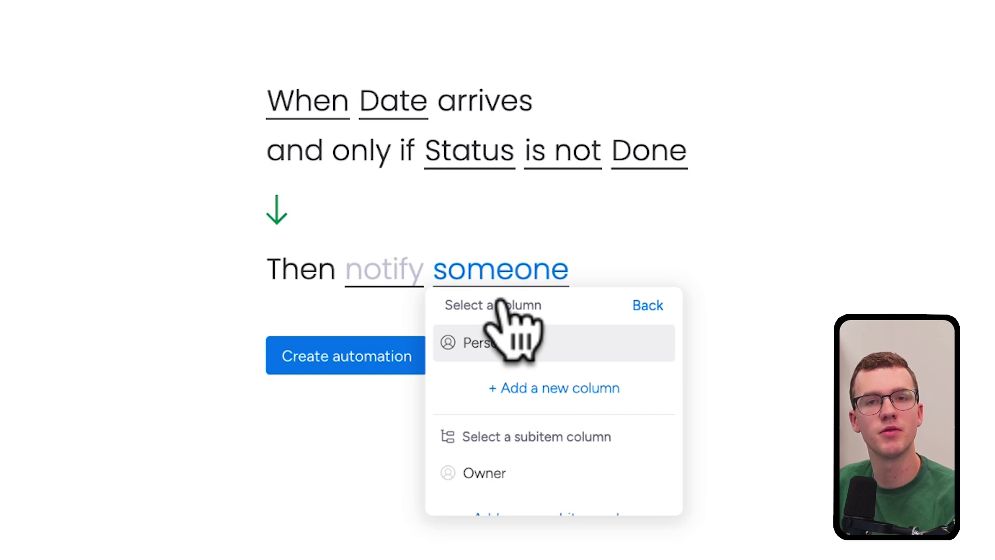
click(500, 327)
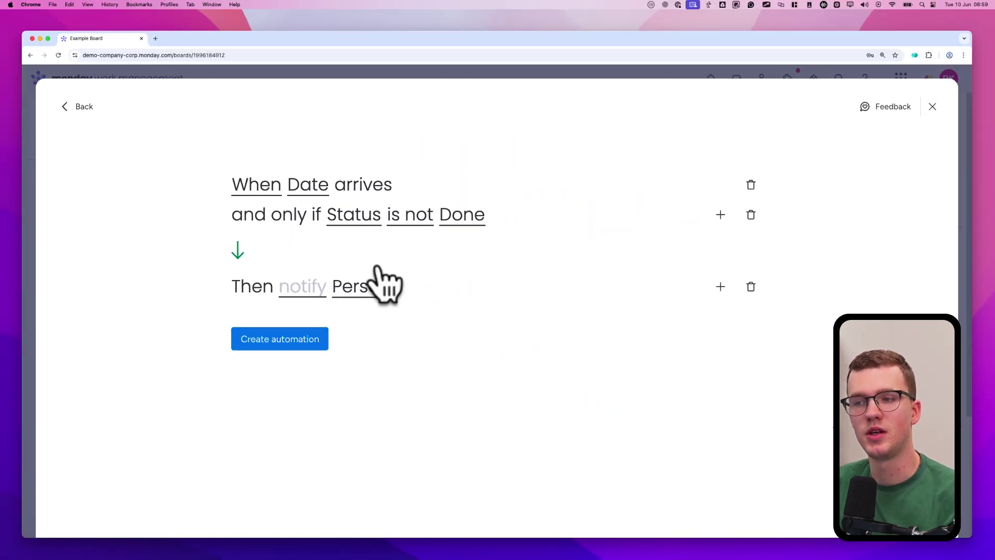
click(331, 267)
text(Hi,)
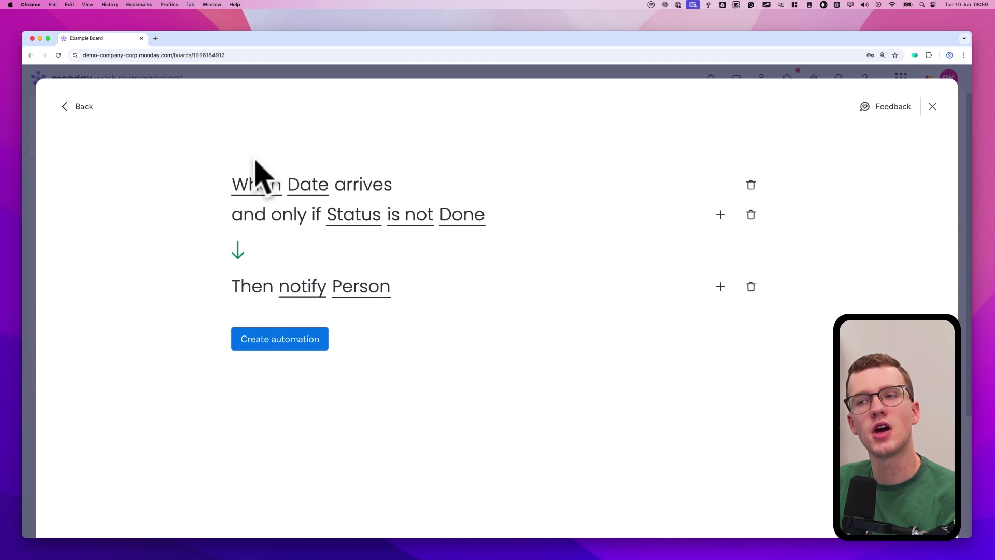
mouse_move(228, 166)
mouse_down()
mouse_move(541, 228)
mouse_move(254, 153)
mouse_move(228, 166)
mouse_up()
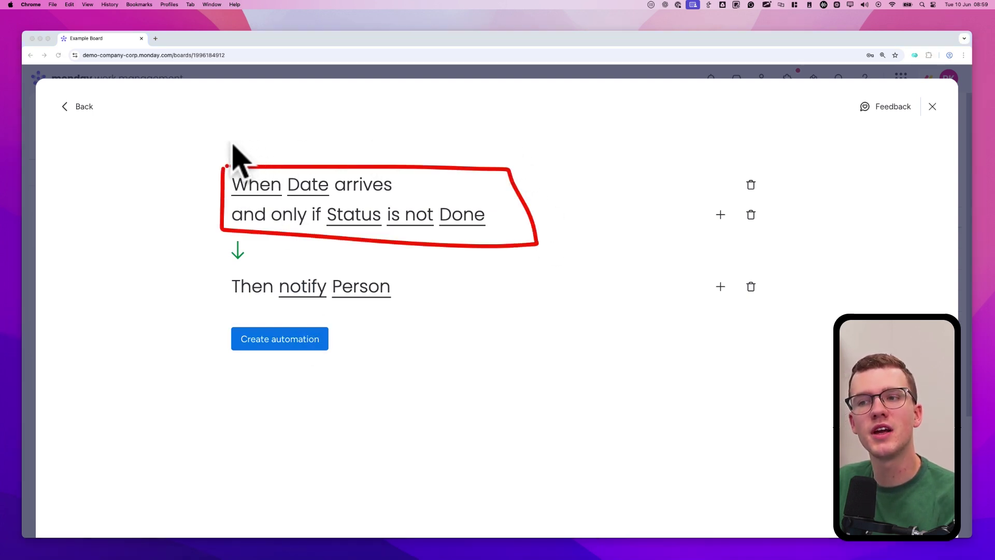
mouse_move(267, 251)
mouse_down()
mouse_move(333, 355)
mouse_move(455, 278)
mouse_up()
click(720, 287)
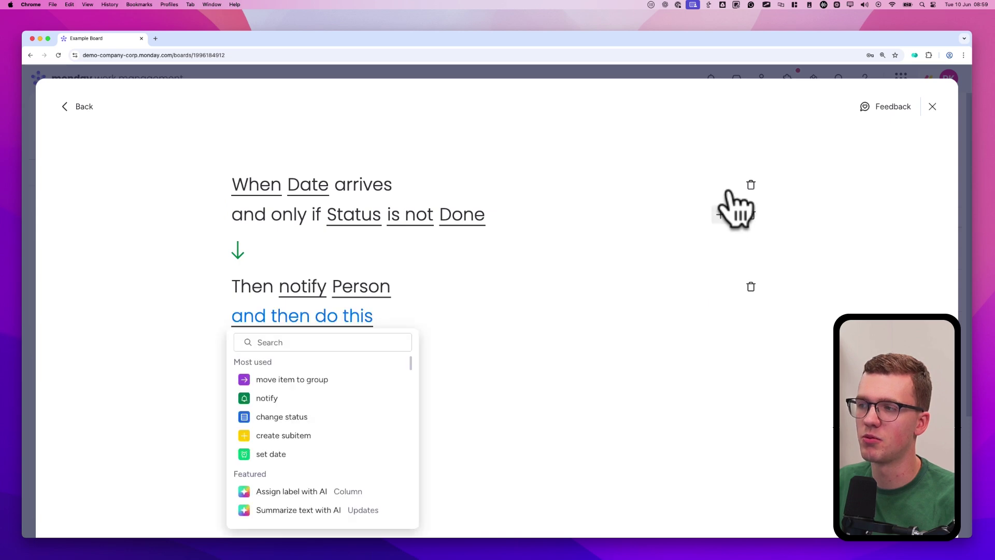
click(720, 214)
click(686, 313)
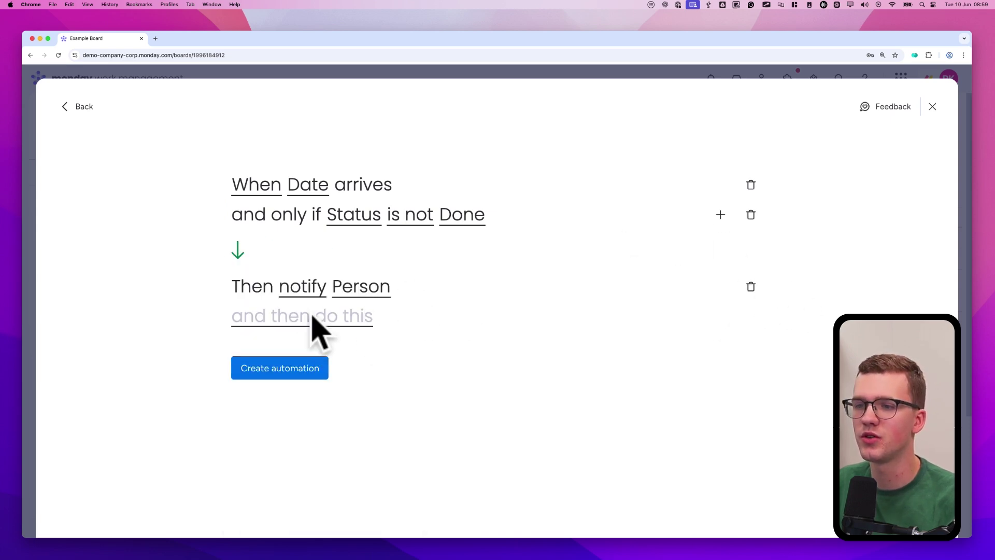
- Create the date-based notification automation and return to the board
click(279, 368)
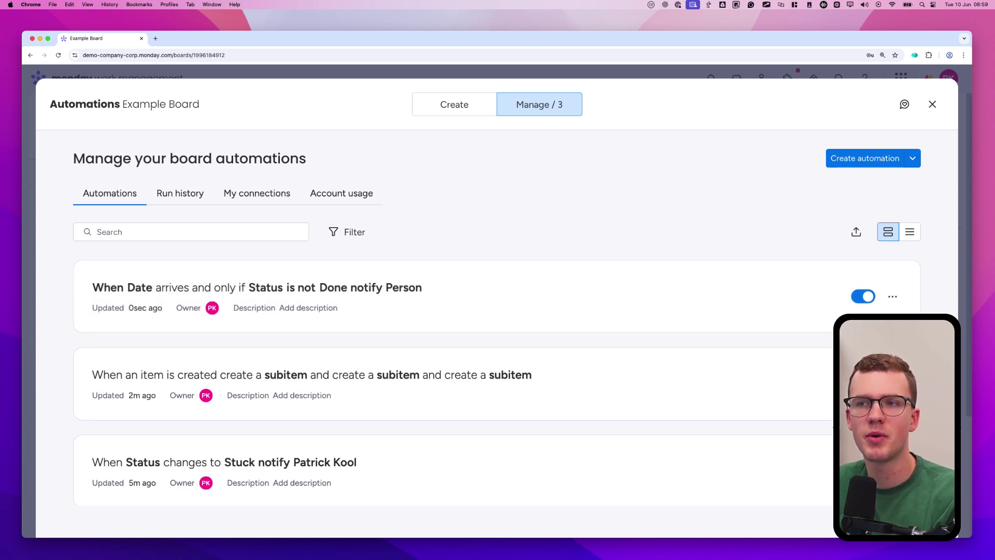
click(267, 68)
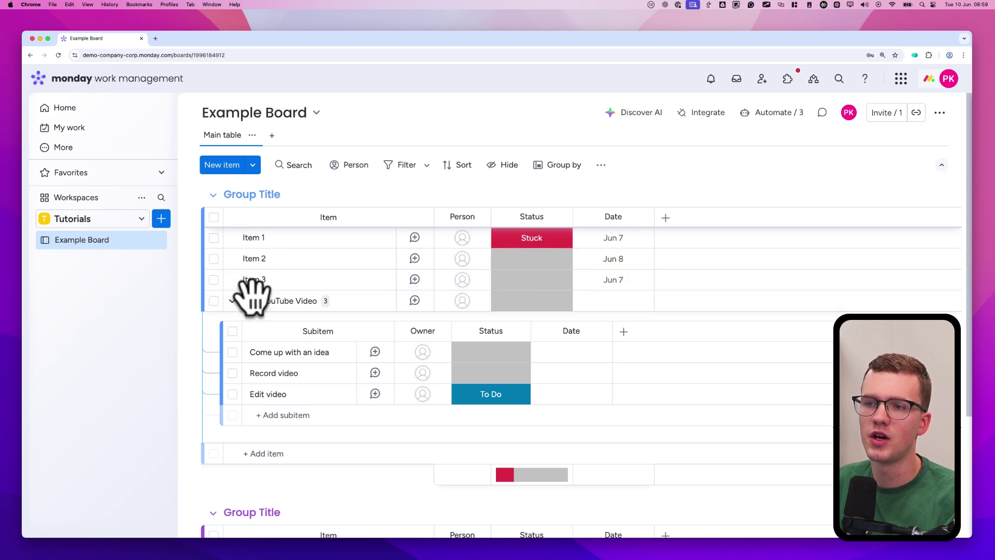
mouse_move(240, 299)
mouse_down()
mouse_move(304, 304)
mouse_move(256, 308)
mouse_up()
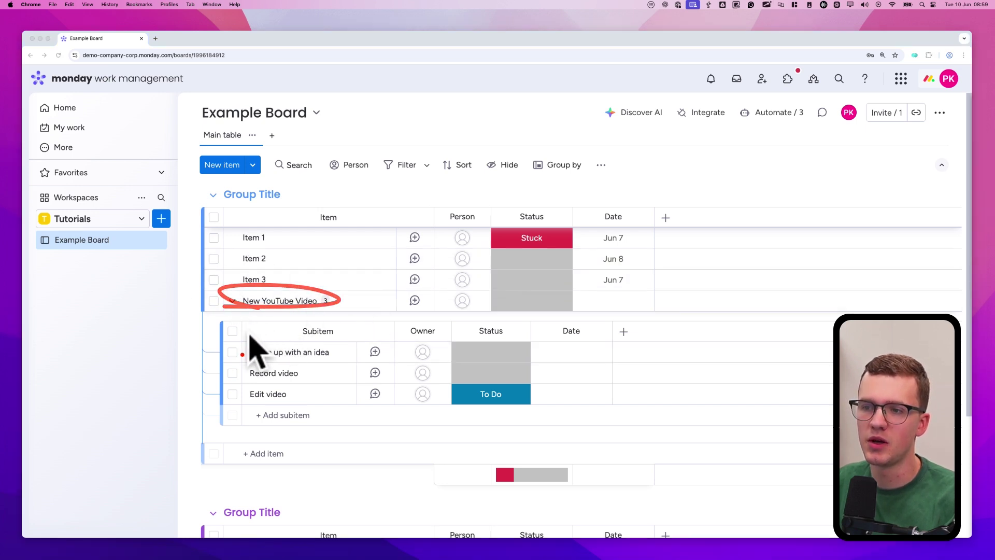
drag(242, 354, 265, 347)
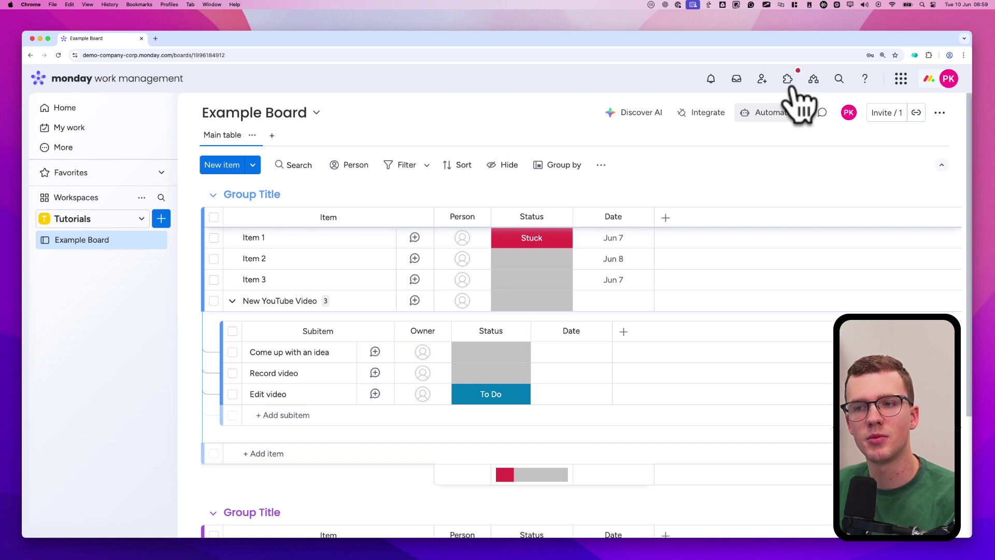
- Start another custom automation with the "status changes to something" trigger and open its status column choices
click(790, 109)
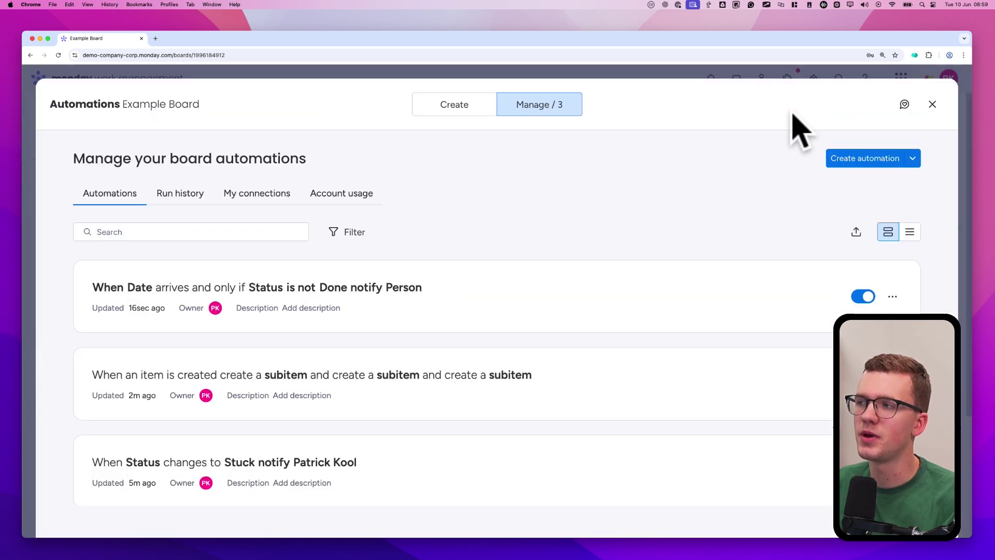
click(861, 157)
click(341, 179)
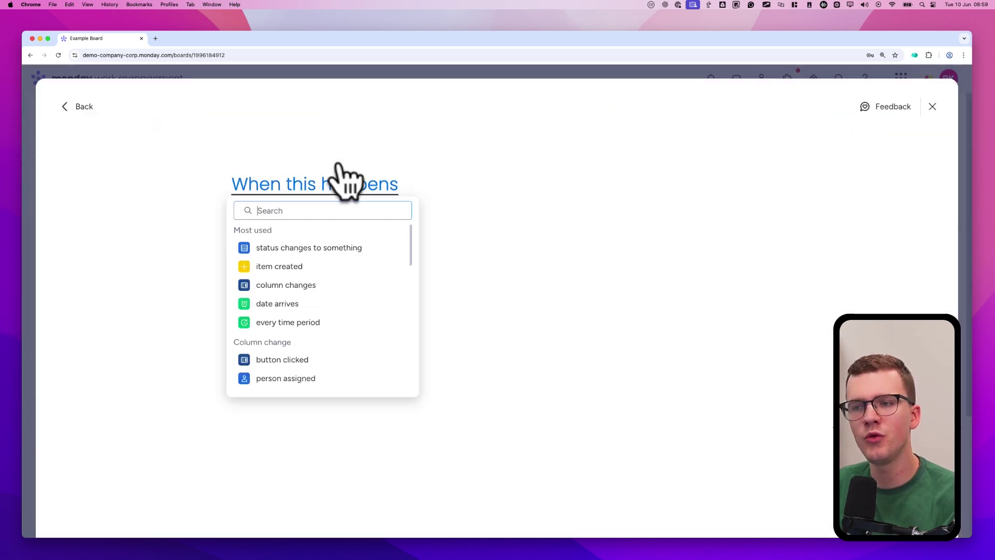
click(325, 247)
click(309, 184)
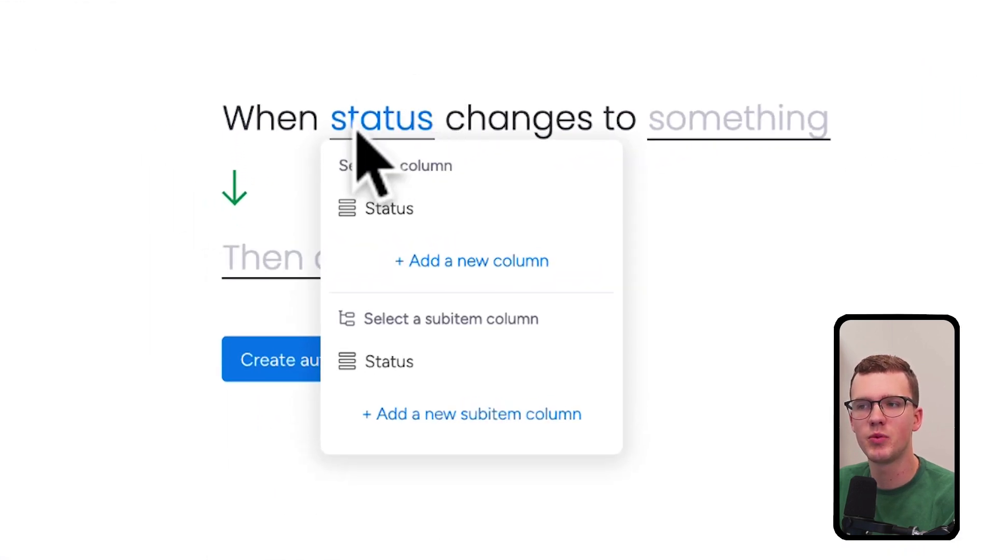
mouse_move(340, 106)
mouse_down()
mouse_move(362, 178)
mouse_move(548, 130)
mouse_move(340, 105)
mouse_up()
mouse_move(328, 300)
mouse_down()
mouse_move(340, 335)
mouse_move(575, 285)
mouse_move(513, 200)
mouse_move(350, 204)
mouse_up()
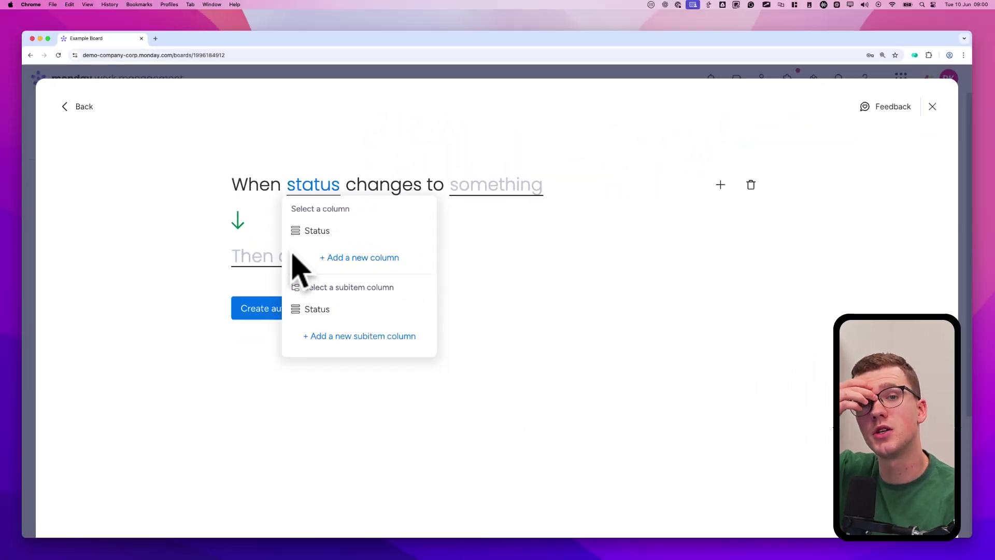
key(ctrl+a)
mouse_move(386, 288)
mouse_down()
mouse_move(308, 270)
mouse_move(433, 280)
mouse_move(318, 268)
mouse_up()
mouse_move(284, 222)
mouse_down()
mouse_move(362, 213)
mouse_move(334, 213)
mouse_up()
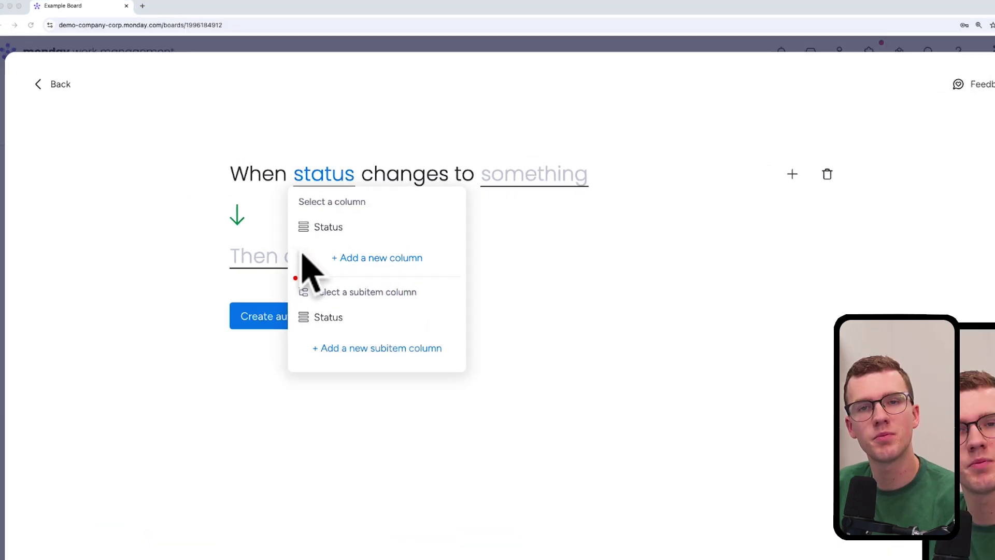
mouse_move(301, 253)
mouse_down()
mouse_move(302, 271)
mouse_move(316, 263)
mouse_move(298, 253)
mouse_up()
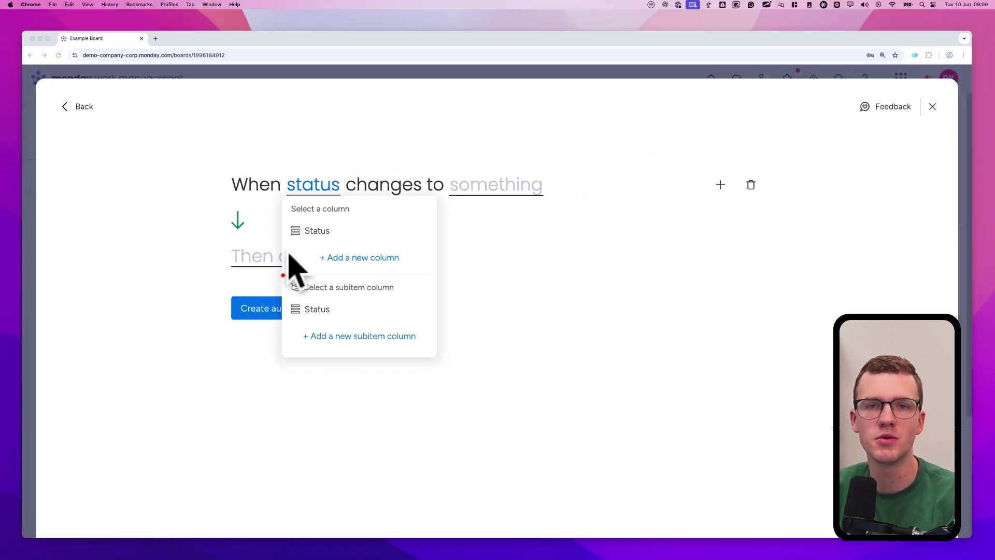
- Set the trigger to subitem Status changing to anything, and choose change status as the action
click(348, 306)
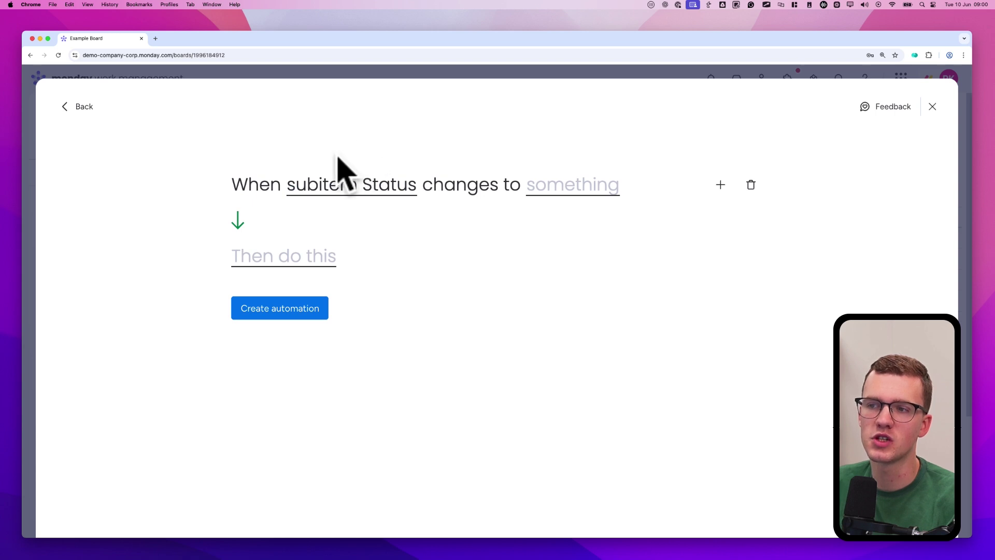
click(297, 255)
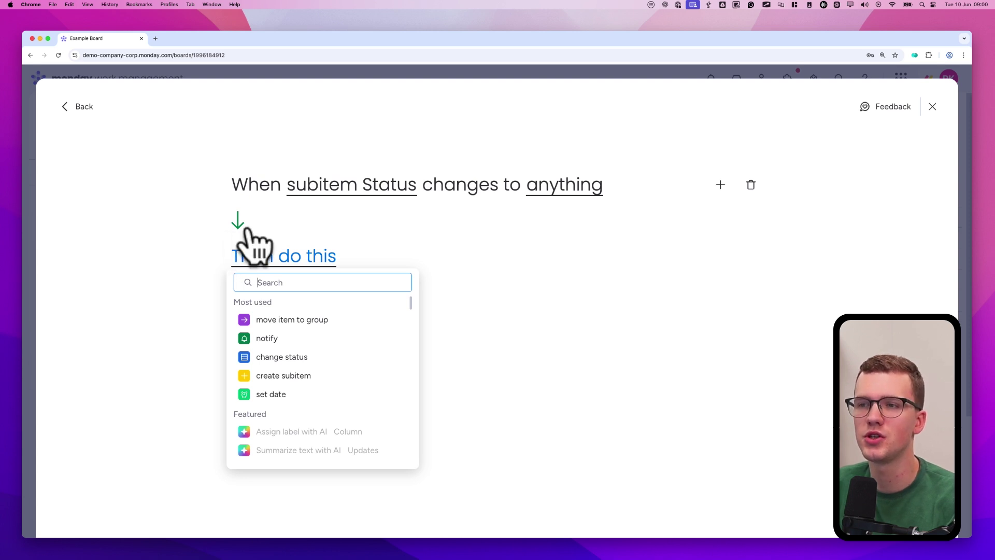
key(ctrl+a)
mouse_move(226, 166)
mouse_down()
mouse_move(228, 182)
mouse_move(498, 195)
mouse_move(633, 169)
mouse_move(303, 146)
mouse_move(235, 156)
mouse_up()
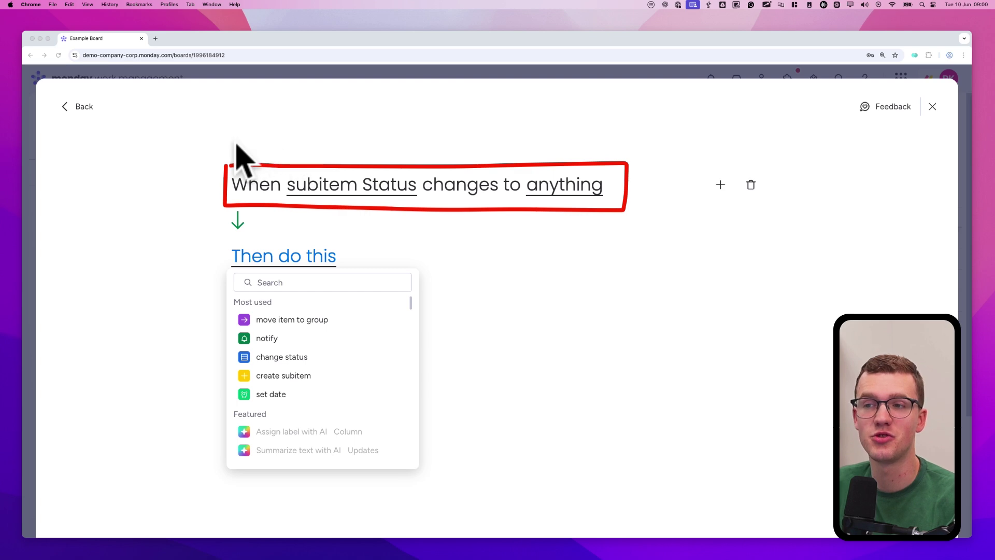
click(290, 356)
click(338, 256)
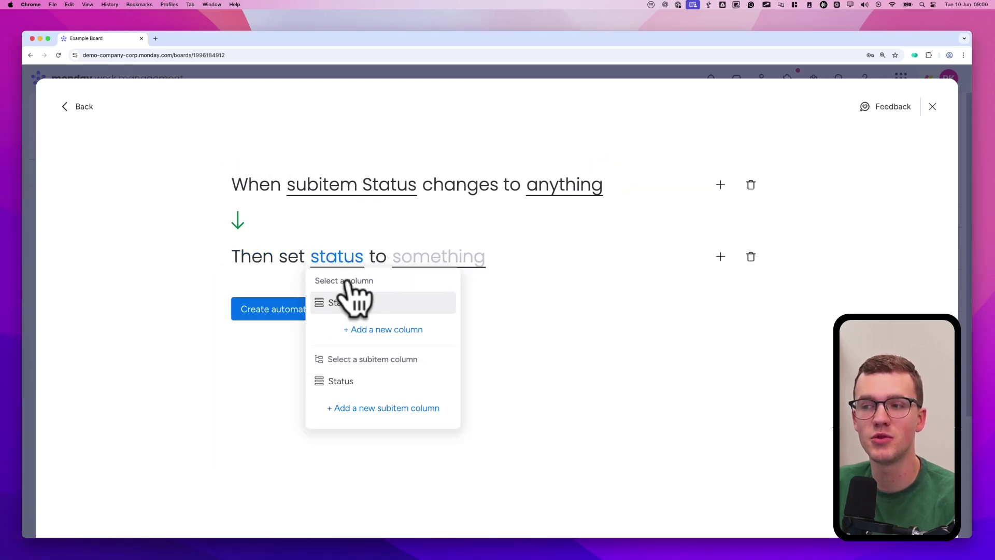
key(ctrl+a)
mouse_move(315, 331)
mouse_down()
mouse_move(320, 354)
mouse_move(333, 333)
mouse_move(309, 327)
mouse_up()
key(Escape)
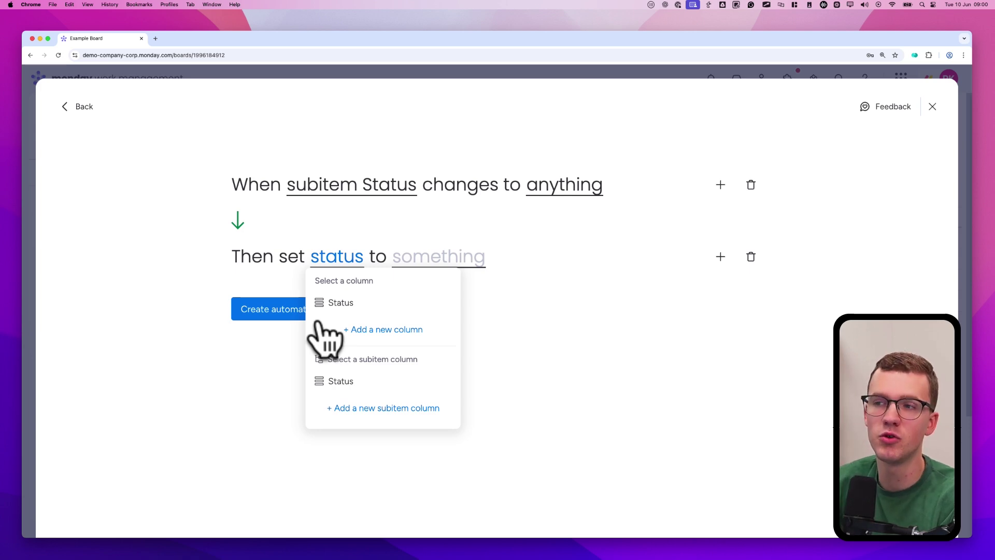
- Switch the trigger to the item-level Status column and check which columns the set-status action offers
click(338, 184)
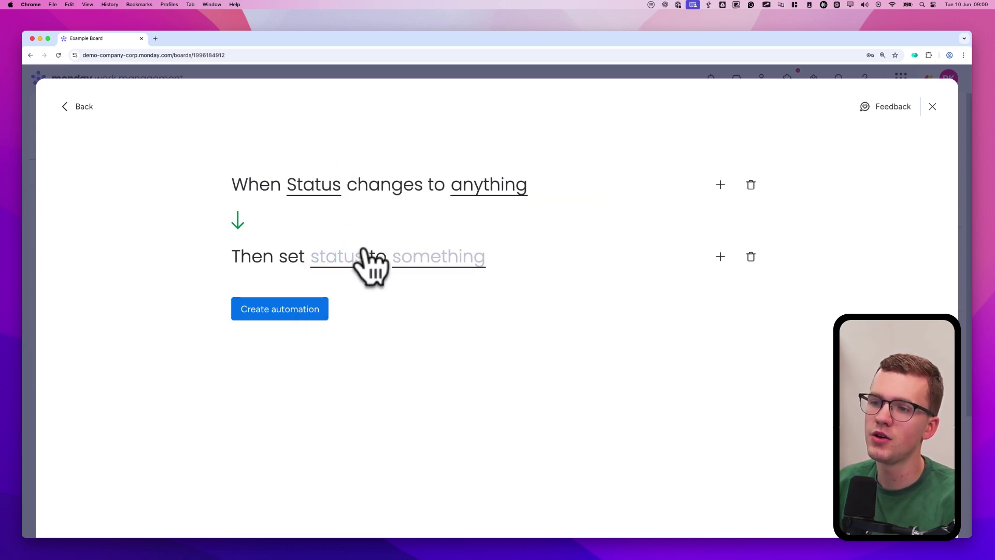
click(341, 255)
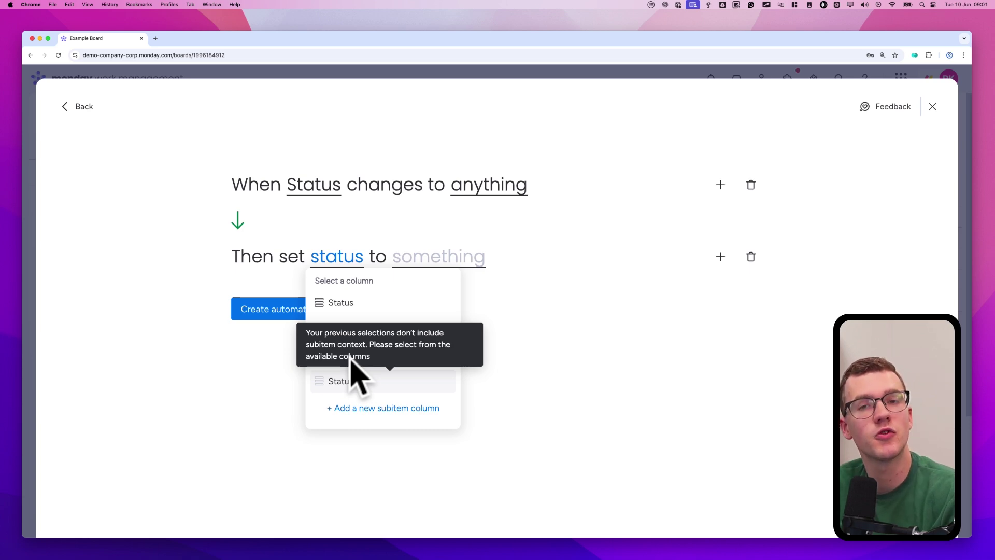
click(219, 209)
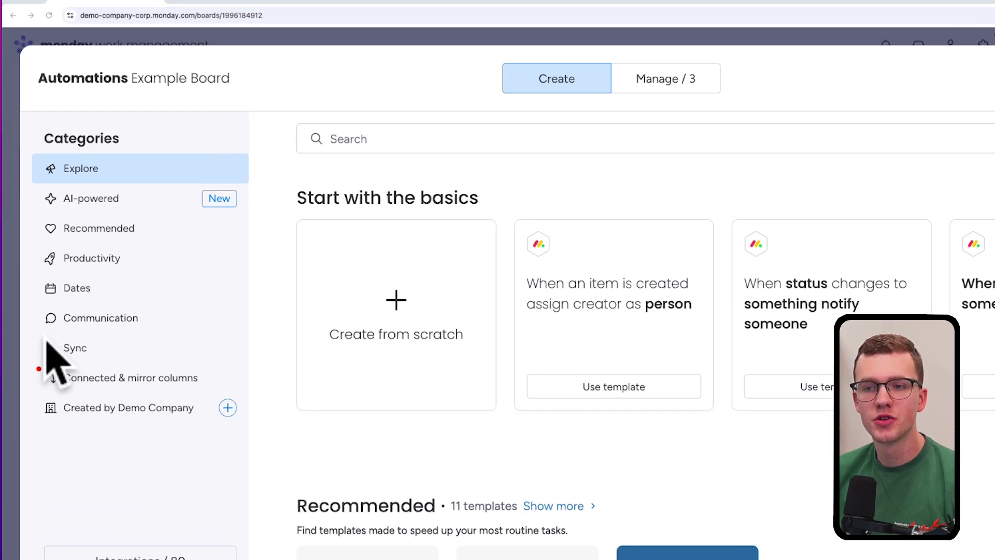
- Browse the automation templates in the Connected & mirror columns category
mouse_move(39, 362)
mouse_down()
mouse_move(178, 390)
mouse_move(249, 359)
mouse_move(46, 358)
mouse_up()
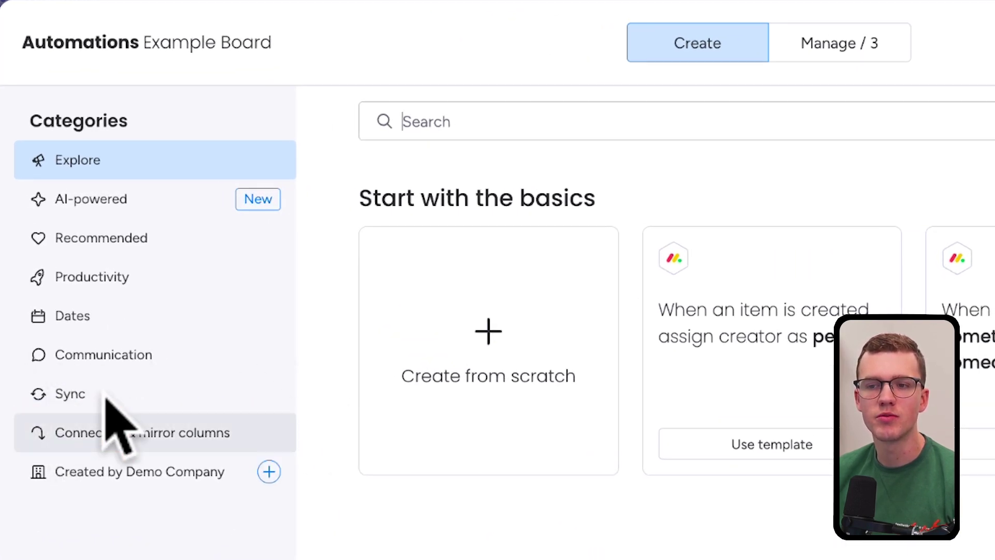
click(106, 433)
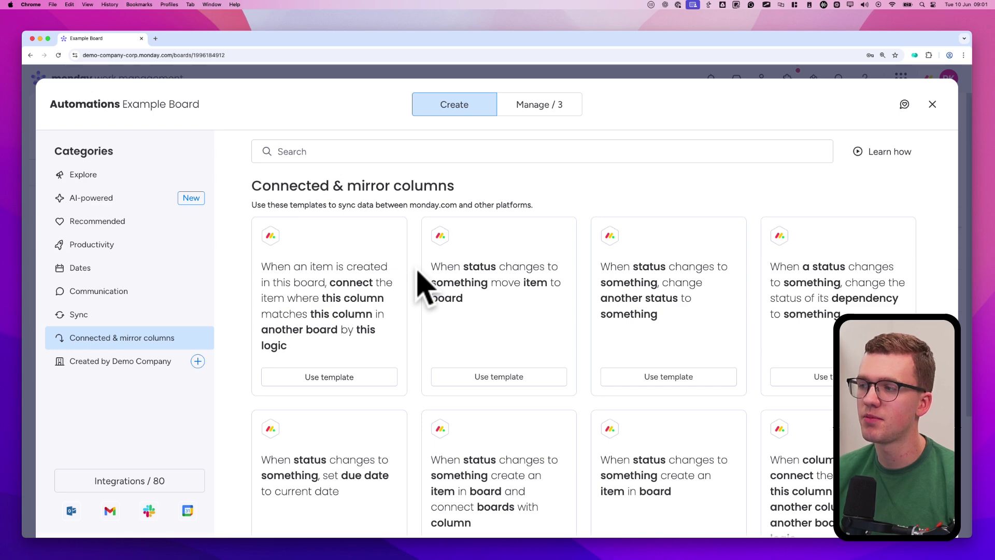
scroll(418, 271, down, 10)
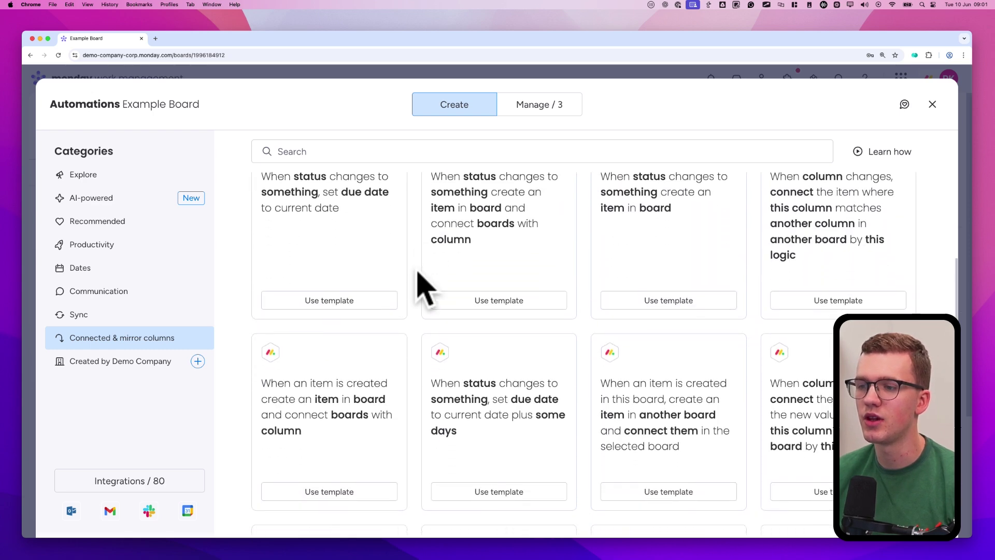
scroll(423, 288, down, 1)
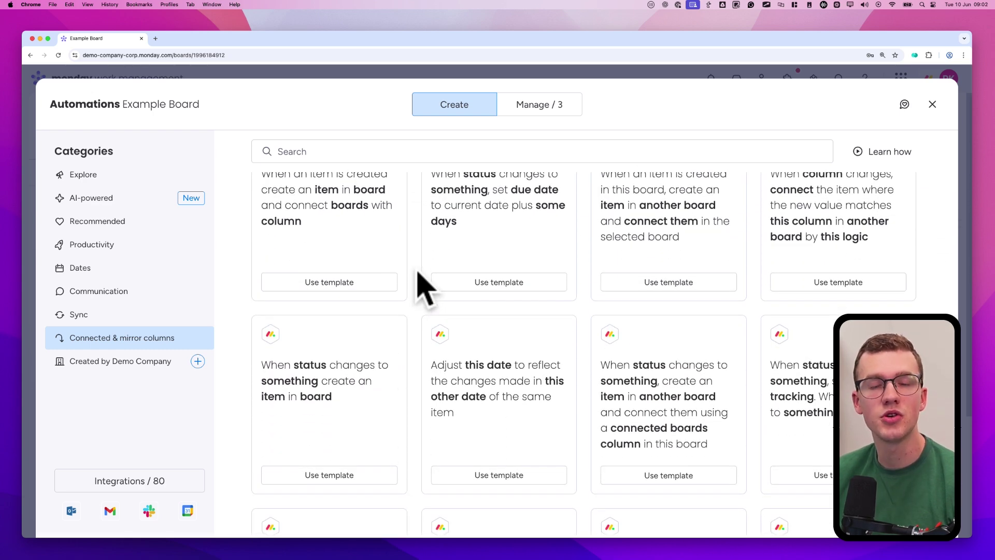
scroll(417, 272, up, 10)
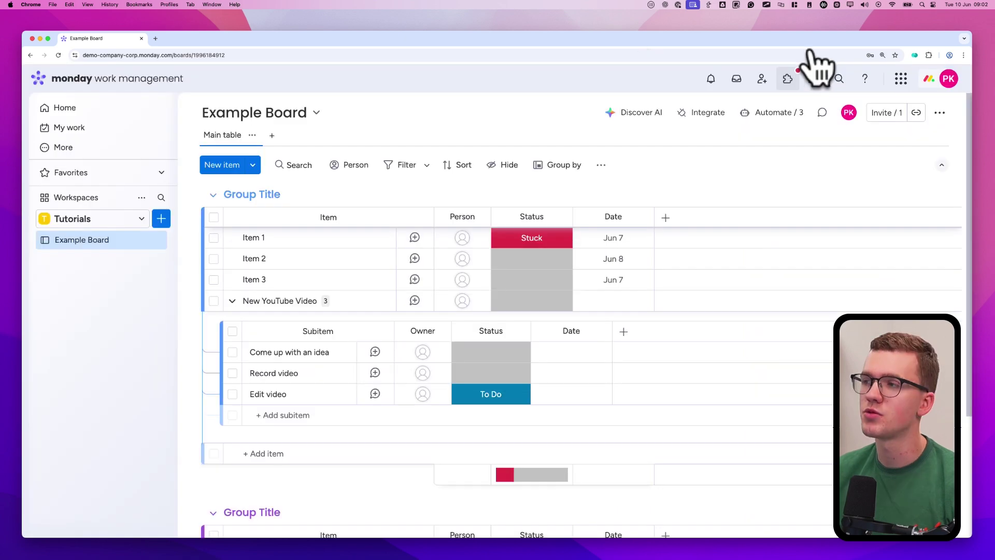
- Open the app marketplace and search it for "automation"
click(801, 72)
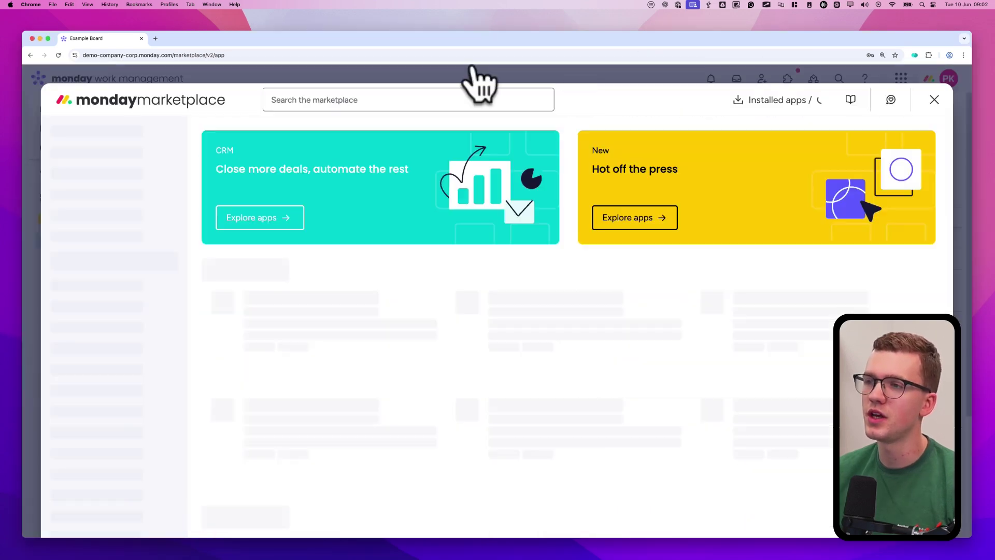
click(422, 91)
text(automation)
key(Return)
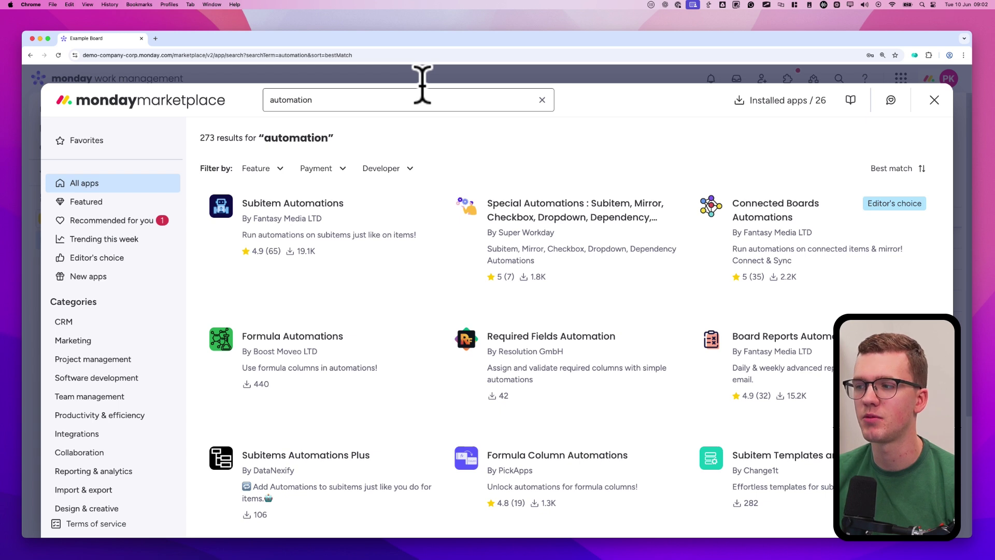
mouse_move(397, 193)
mouse_down()
mouse_move(369, 181)
mouse_move(189, 215)
mouse_move(305, 300)
mouse_up()
click(348, 300)
mouse_move(366, 279)
mouse_down()
mouse_move(451, 188)
mouse_move(383, 171)
mouse_up()
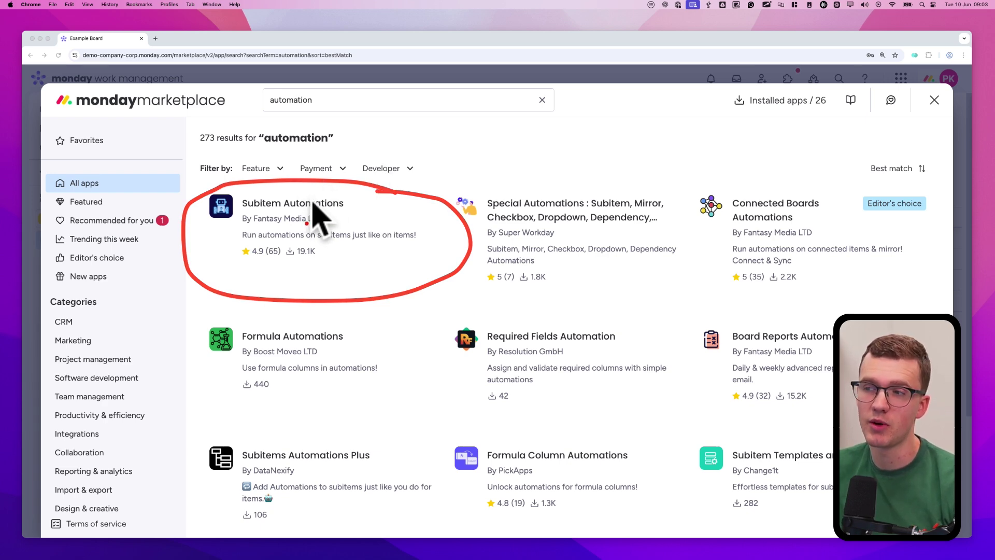
- Search the marketplace for the app "autoboost"
double_click(363, 92)
text(aut)
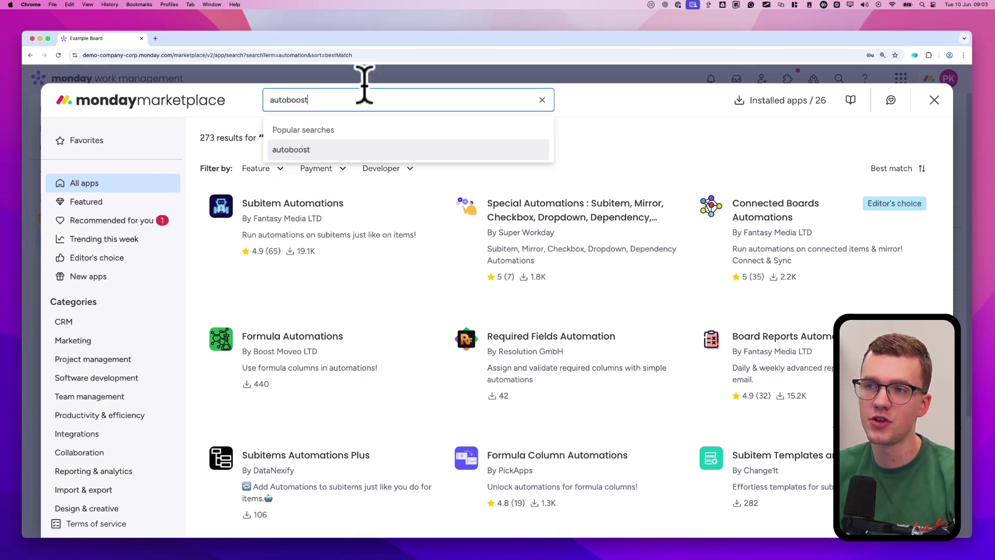
key(Return)
mouse_move(454, 164)
mouse_down()
mouse_move(200, 204)
mouse_move(373, 160)
mouse_up()
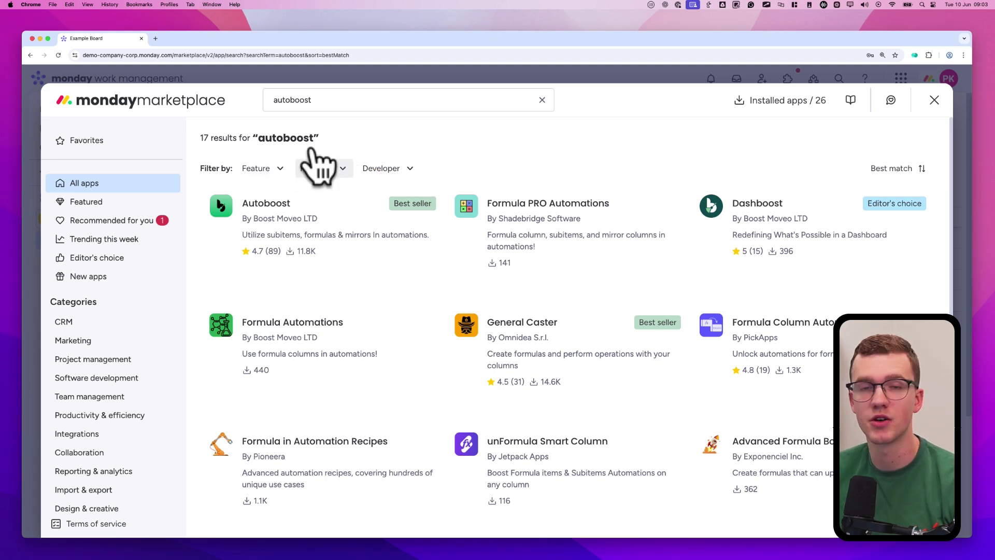
- Search the marketplace for the app "column magic"
double_click(316, 90)
text(co)
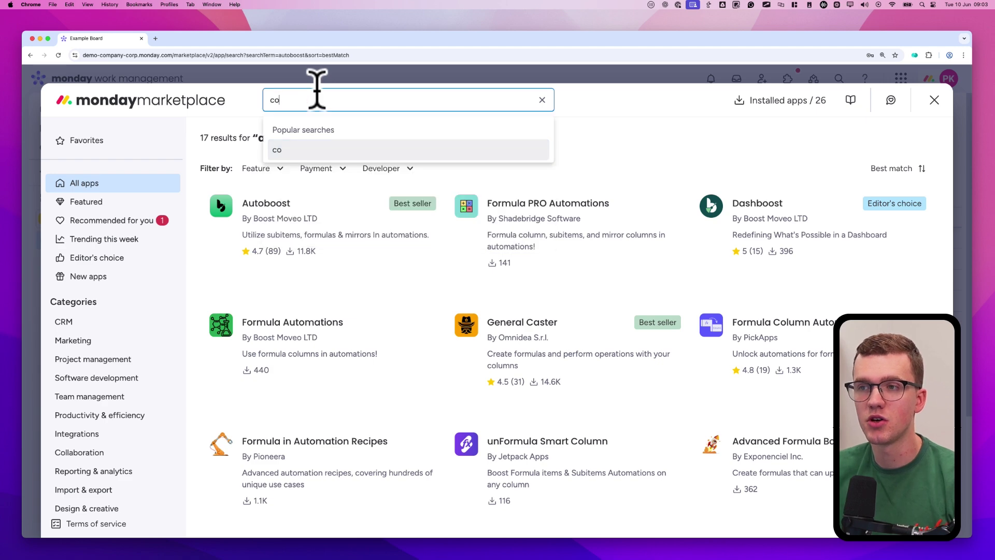
text(lumn magic)
key(Return)
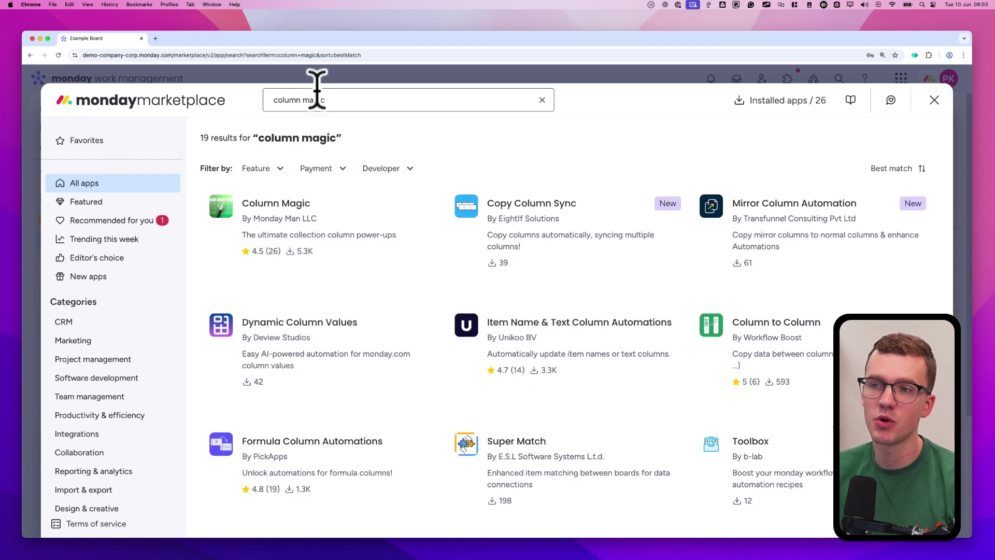
- Repeat the marketplace search for "automation" to bring back the general list of automation apps
triple_click(361, 86)
text(automation)
key(Return)
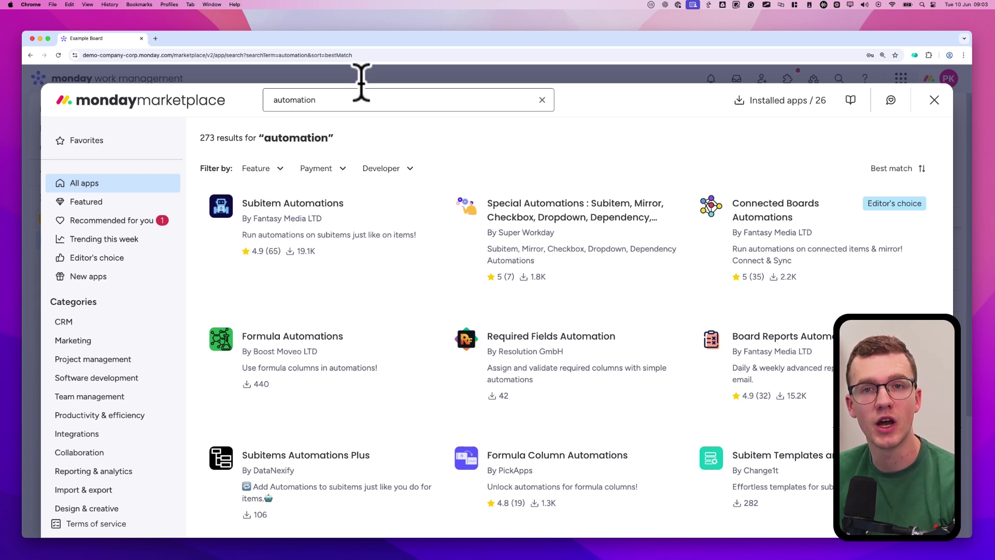
click(677, 73)
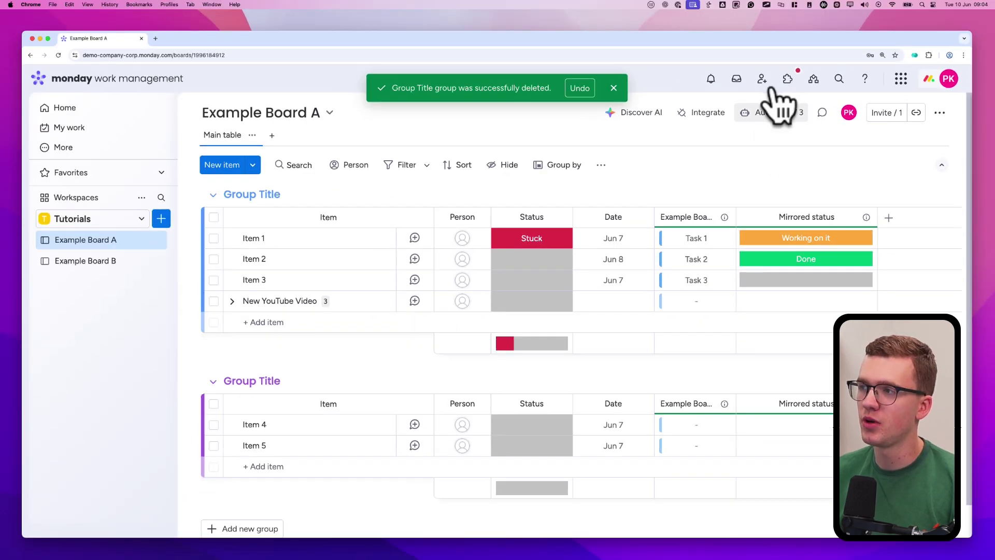
- Start a custom automation on Example Board A with the "status changes to something" trigger, check which columns it offers, and abandon the draft
click(777, 111)
click(834, 157)
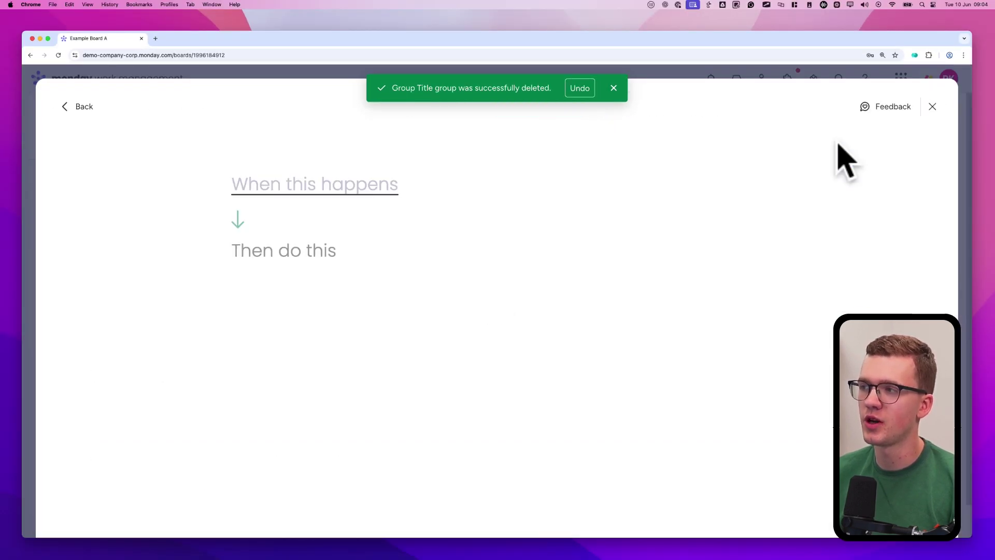
click(327, 182)
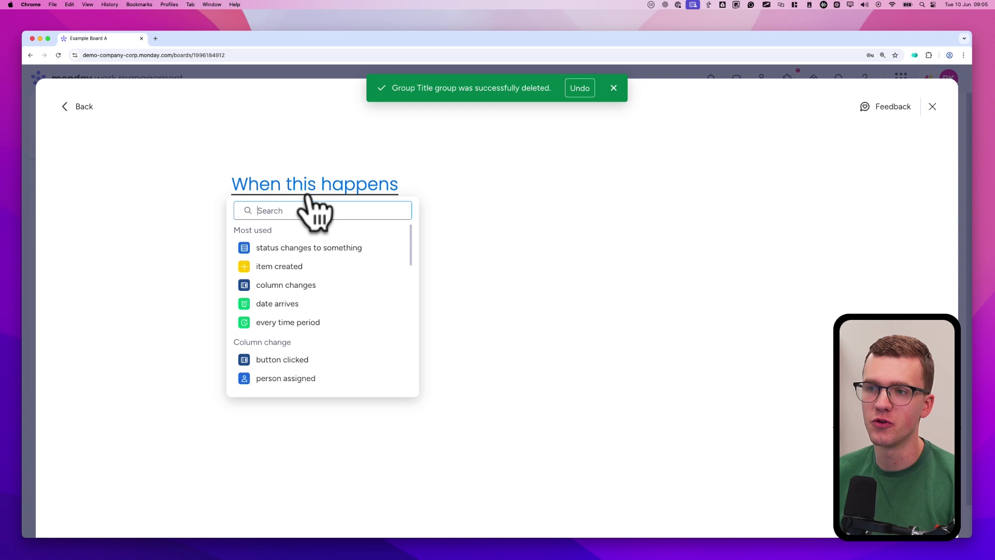
click(293, 244)
click(321, 186)
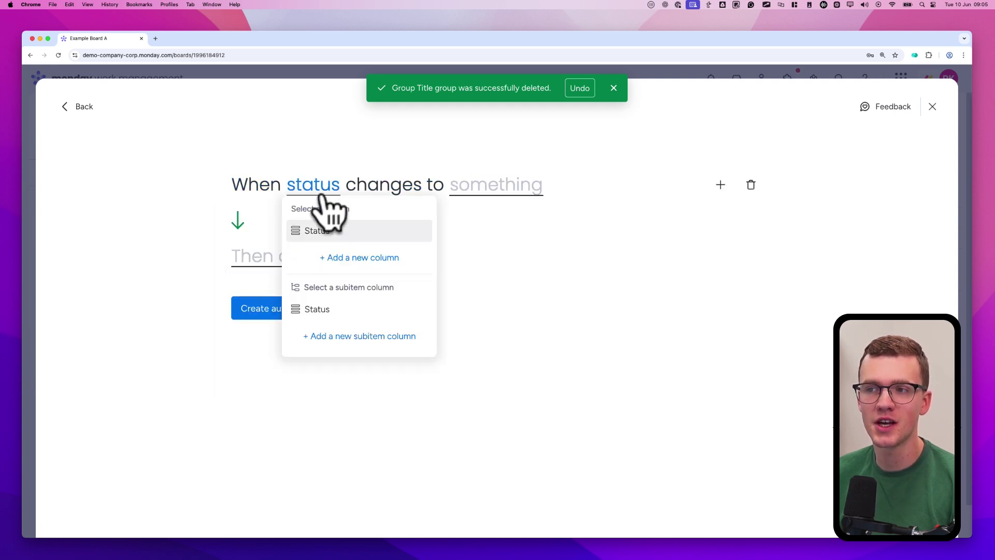
mouse_move(289, 219)
mouse_down()
mouse_move(309, 238)
mouse_move(290, 216)
mouse_up()
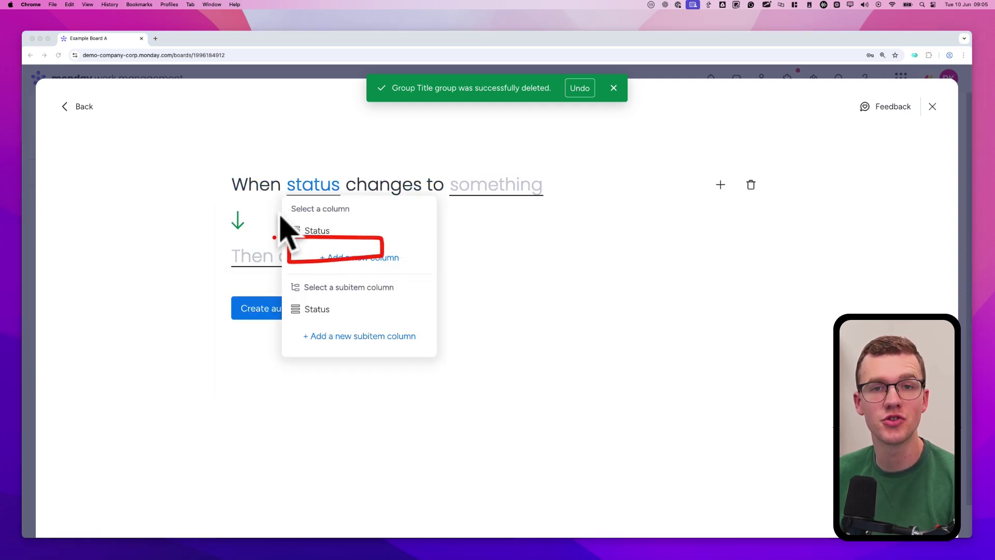
key(Escape)
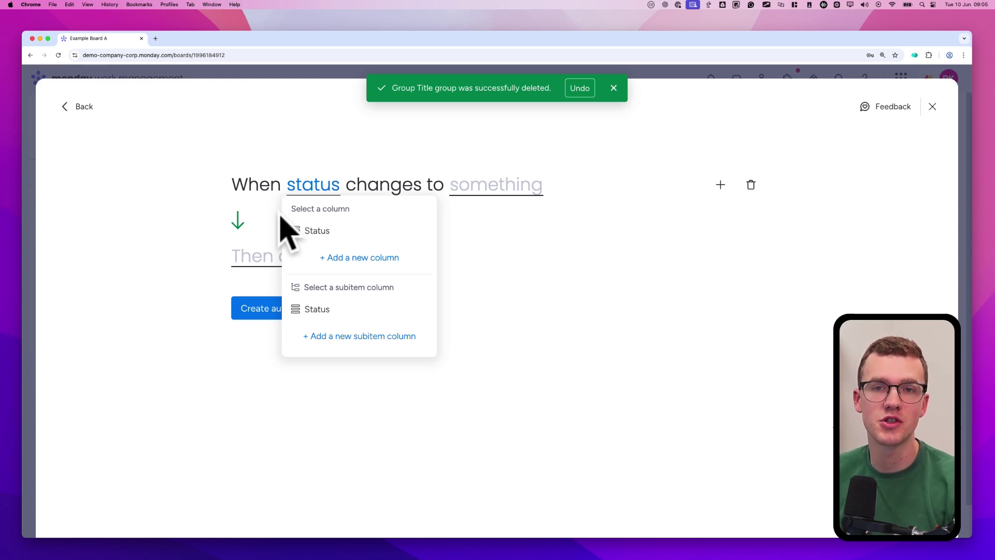
click(130, 84)
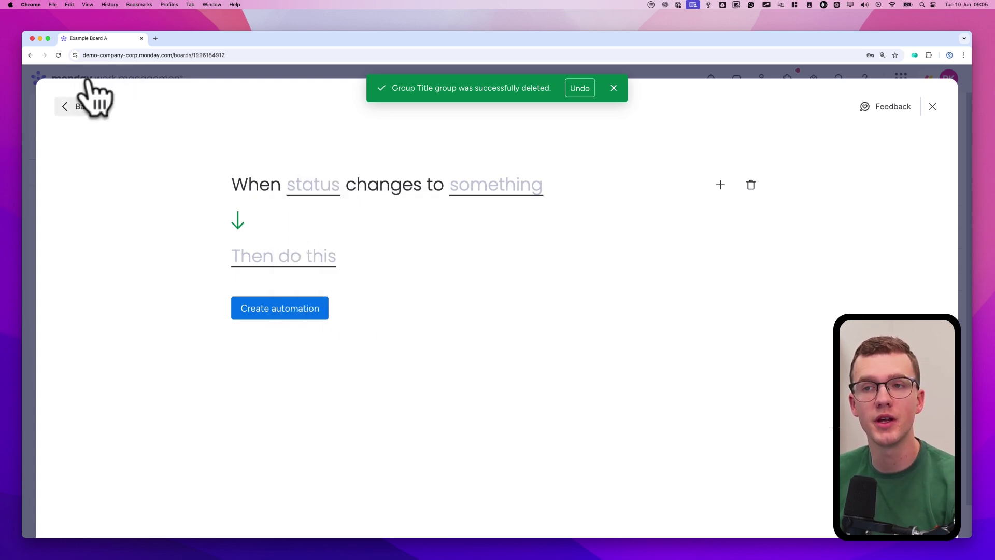
click(84, 92)
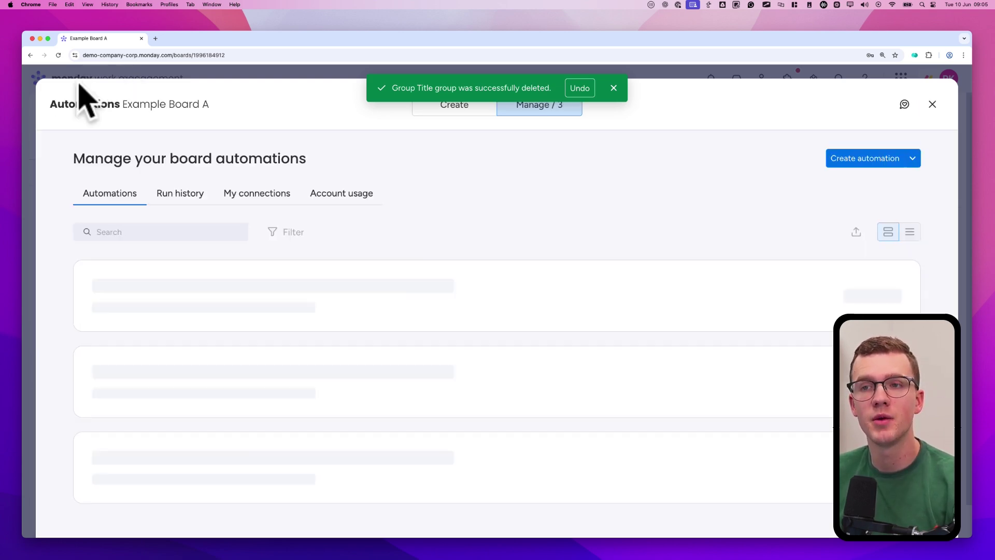
- From the Connected & mirror columns category, open the template "When status changes to something, change another status to something"
click(454, 105)
click(615, 88)
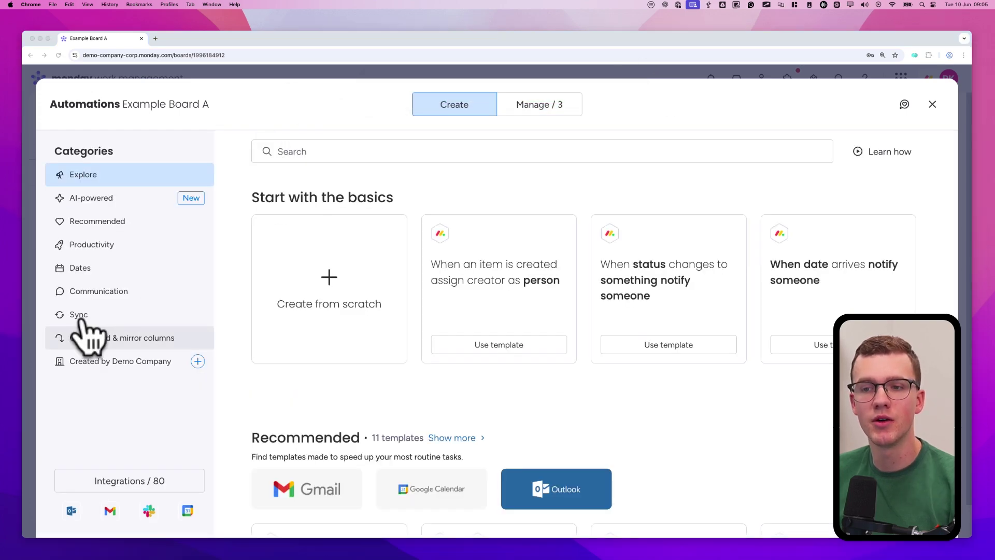
click(146, 332)
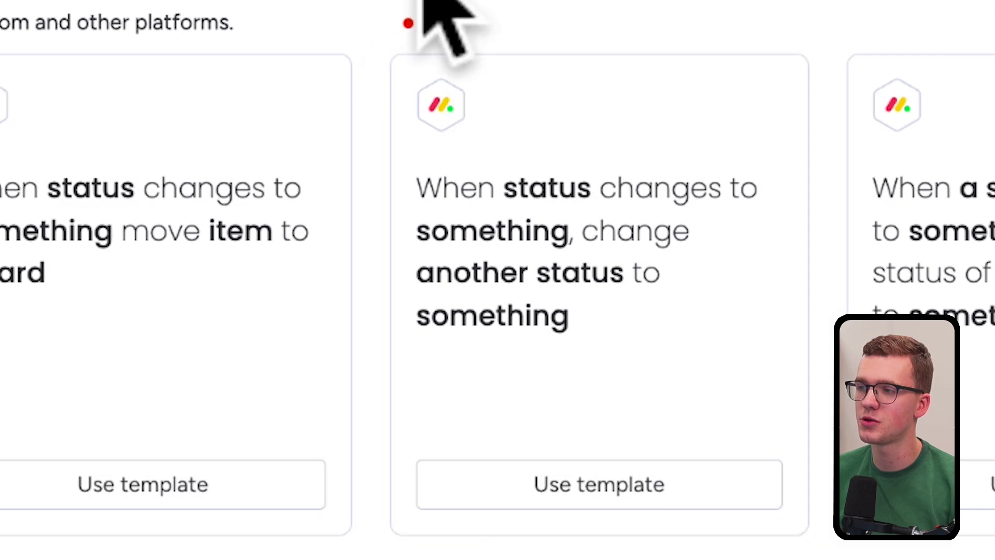
mouse_move(408, 23)
mouse_down()
mouse_move(395, 469)
mouse_move(741, 328)
mouse_move(681, 145)
mouse_move(423, 133)
mouse_up()
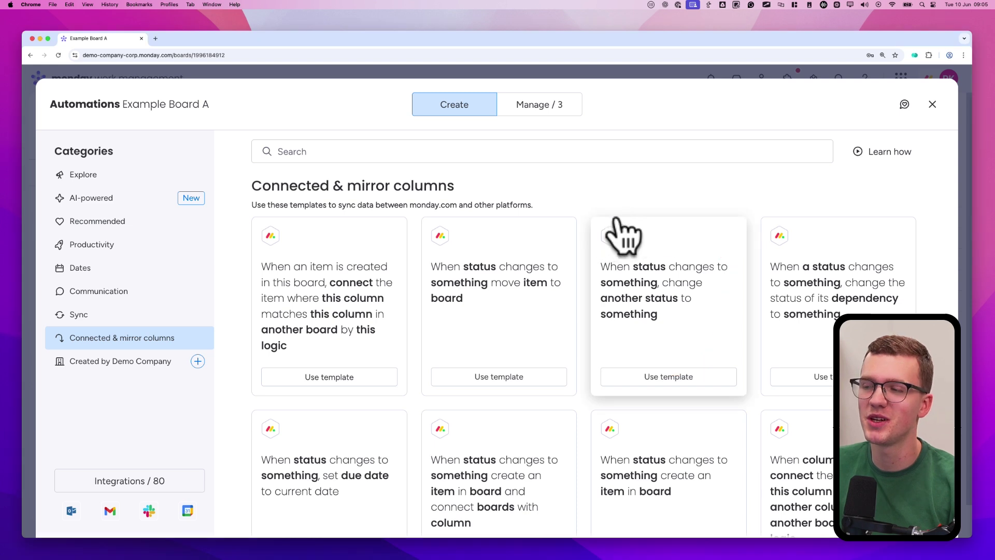
click(643, 272)
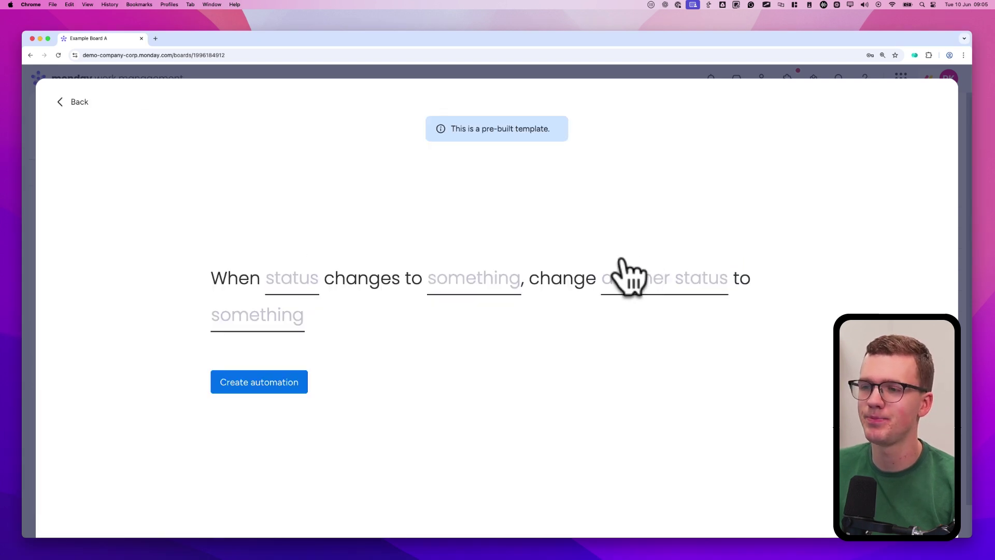
- Set the template's trigger to the Mirrored status column changing to Stuck
click(307, 269)
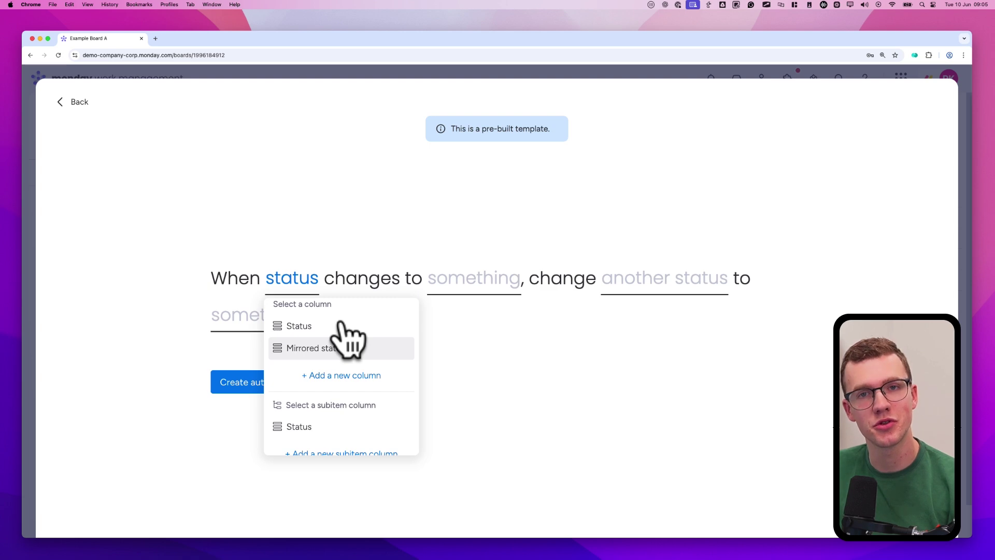
click(292, 346)
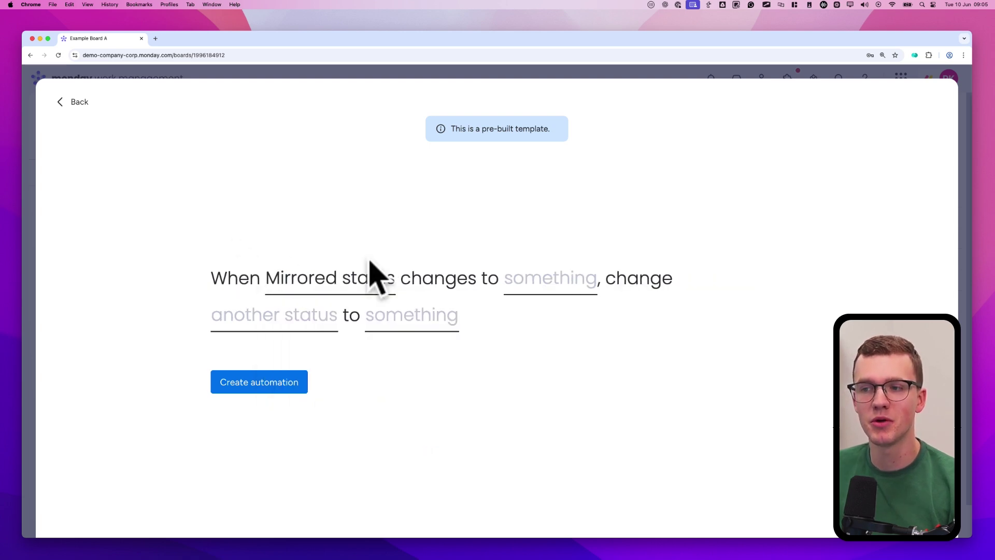
click(582, 274)
click(578, 368)
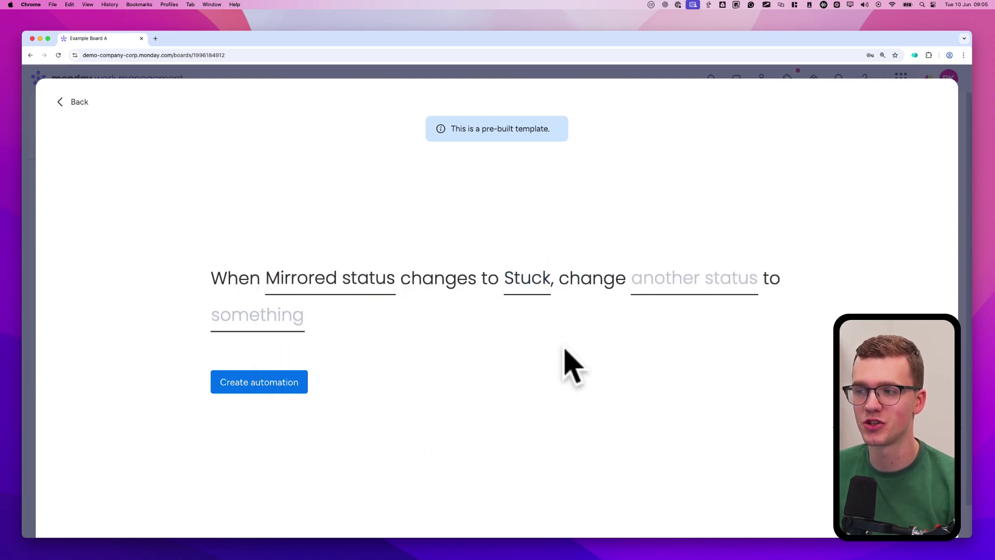
- Set the action to change the item's Status column to Stuck, create the automation, and return to the board
click(705, 269)
click(669, 330)
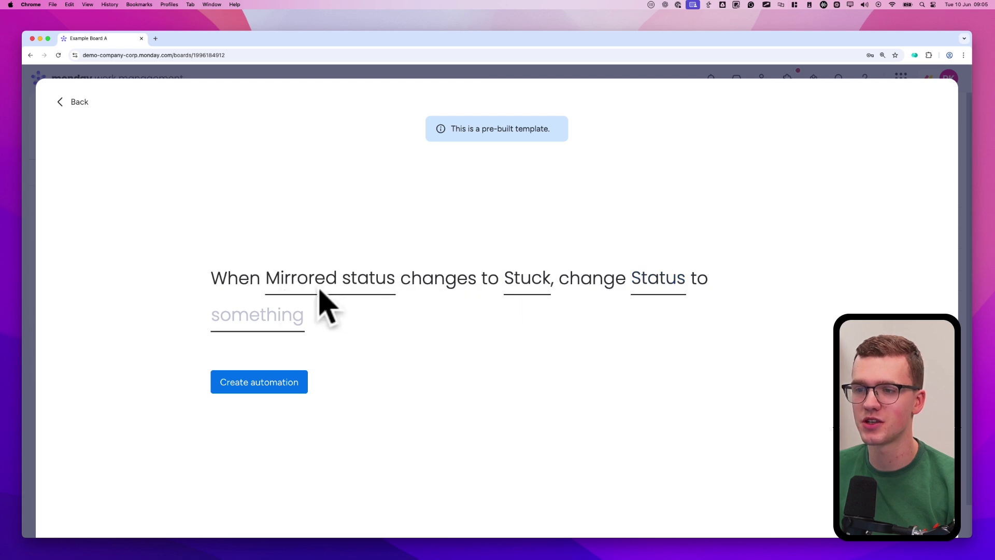
click(294, 317)
click(277, 383)
click(298, 358)
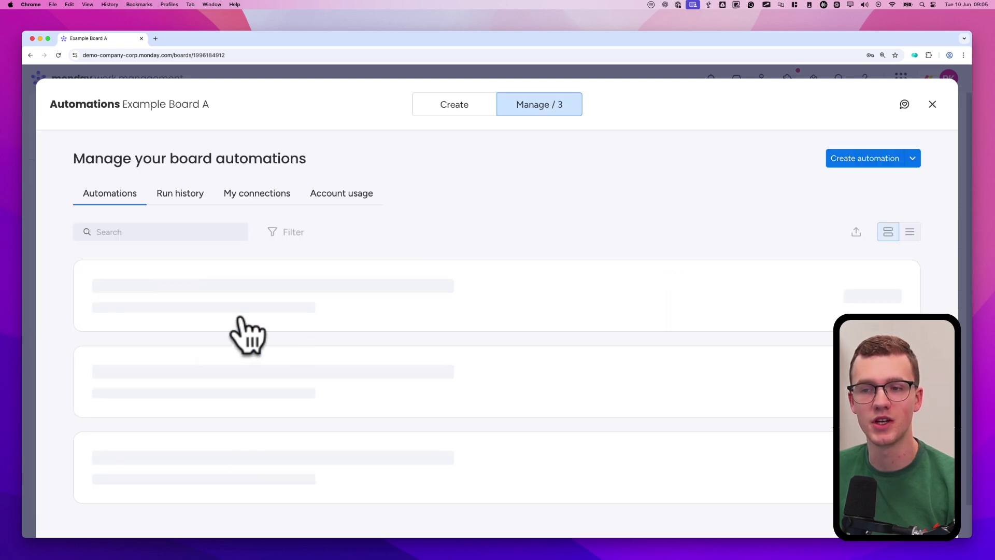
click(33, 242)
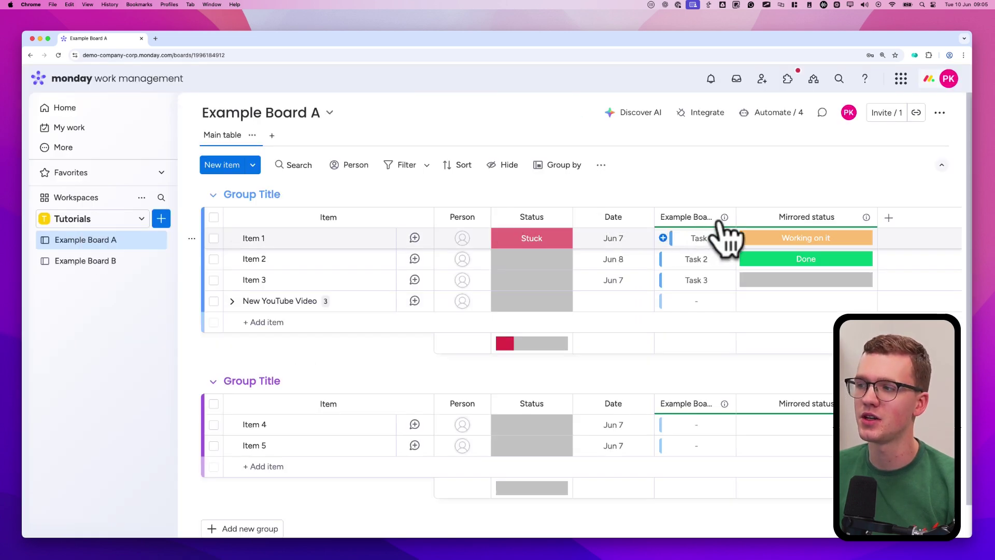
- Set Item 2's Mirrored status to Stuck to test the automation
click(801, 259)
click(762, 316)
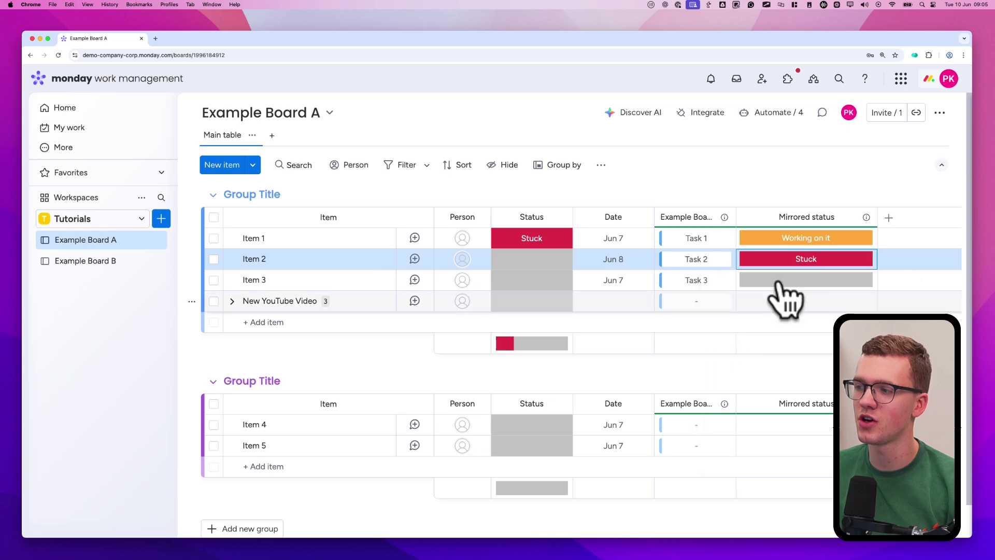
key(ctrl+a)
mouse_move(481, 262)
mouse_down()
mouse_move(532, 271)
mouse_move(485, 254)
mouse_move(511, 278)
mouse_up()
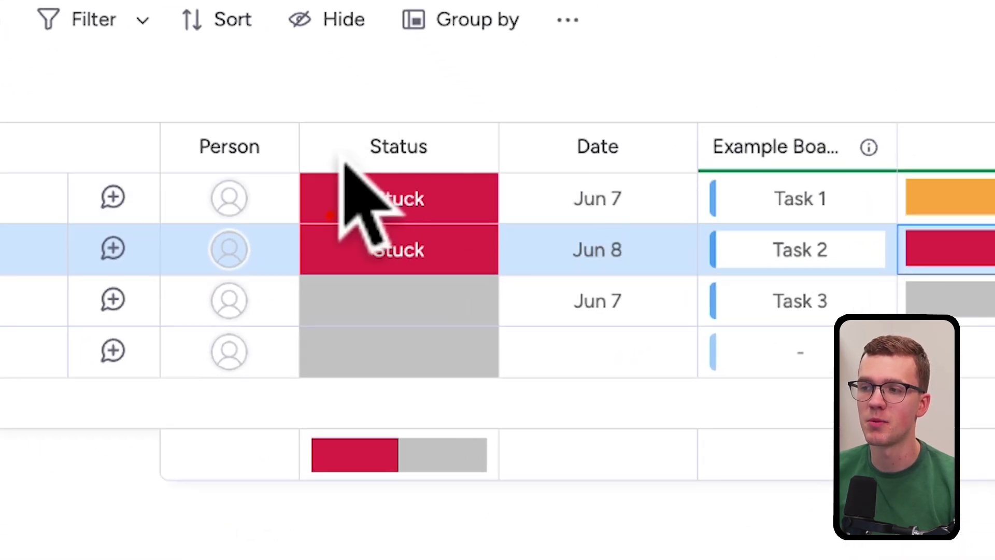
mouse_move(310, 89)
mouse_down()
mouse_move(579, 182)
mouse_move(296, 176)
mouse_move(334, 236)
mouse_up()
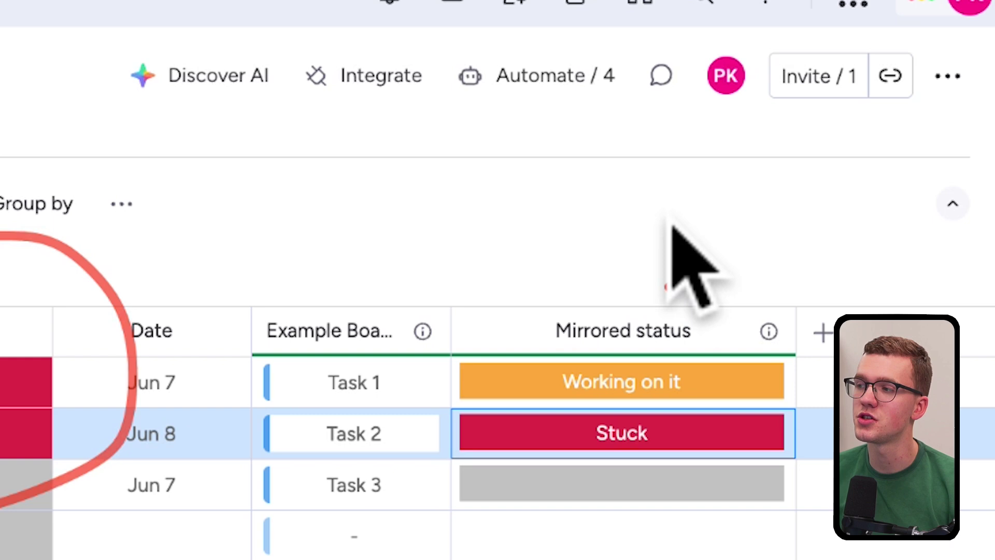
mouse_move(675, 294)
mouse_down()
mouse_move(902, 311)
mouse_move(837, 215)
mouse_up()
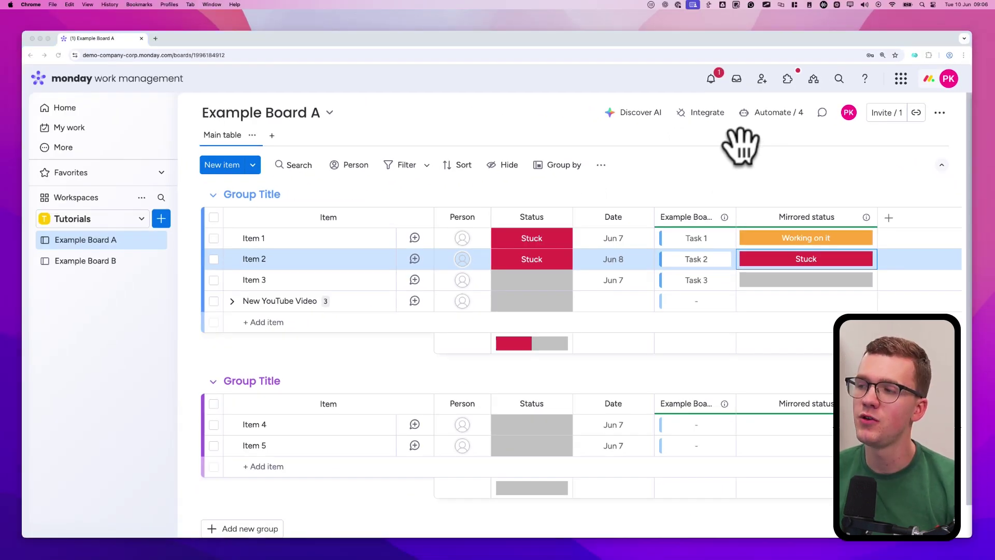
mouse_move(720, 189)
mouse_down()
mouse_move(666, 193)
mouse_move(793, 182)
mouse_move(689, 176)
mouse_up()
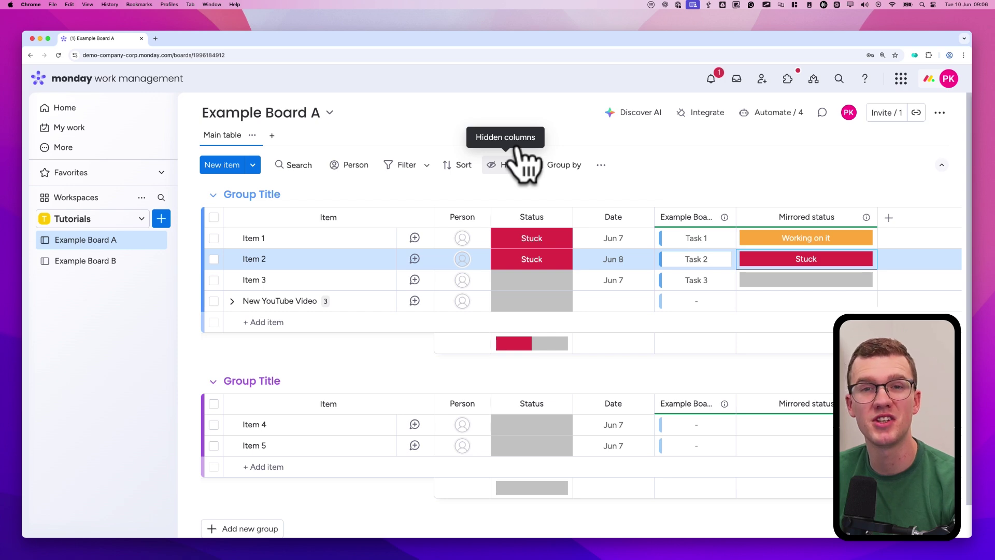
- Search the board's automation templates for "emails and" to look up the Emails & Activities app
click(781, 104)
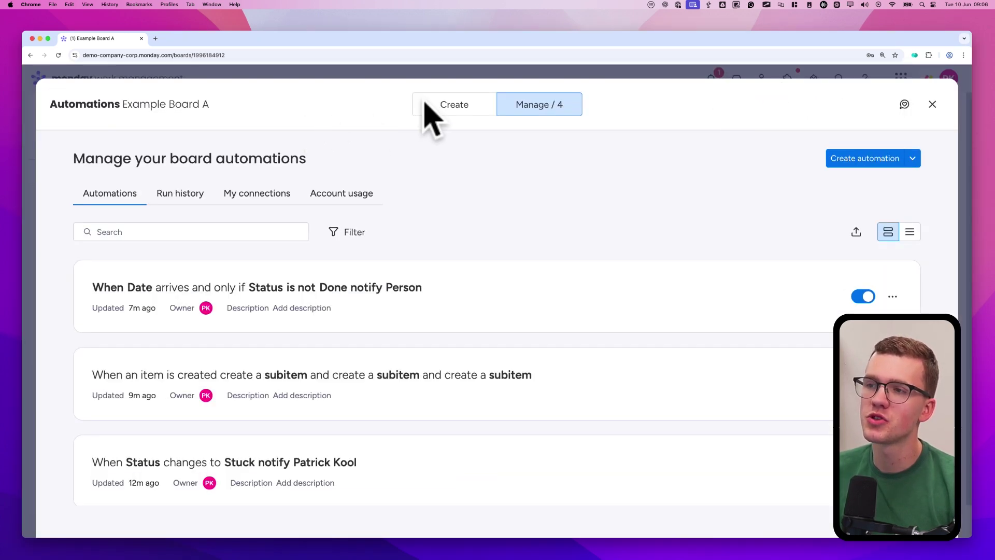
click(472, 100)
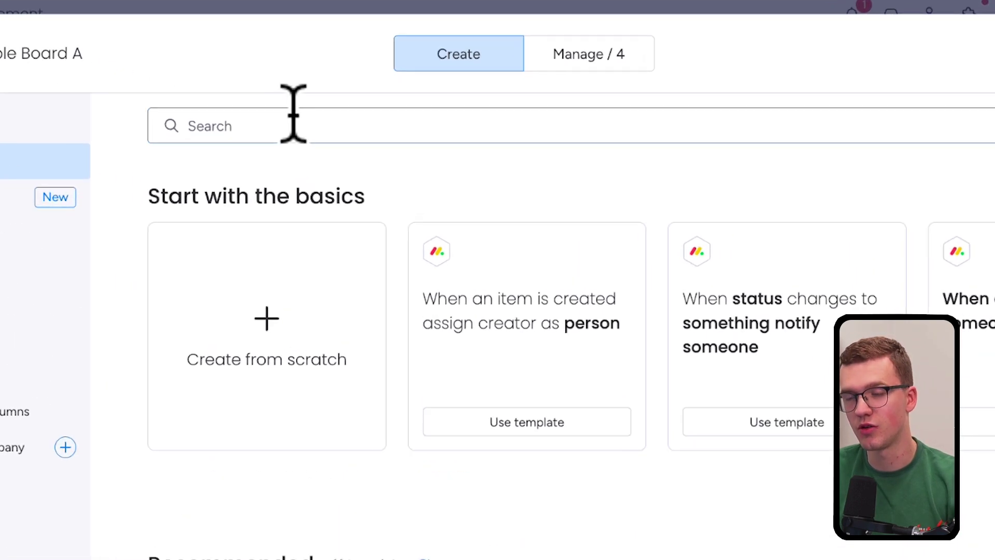
text(emails and)
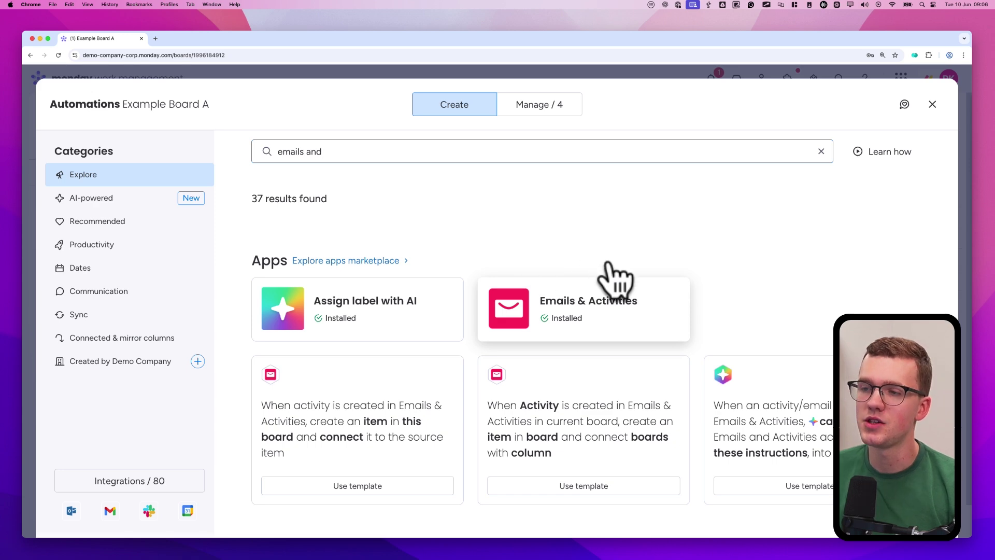
mouse_move(689, 278)
mouse_down()
mouse_move(584, 337)
mouse_move(519, 262)
mouse_up()
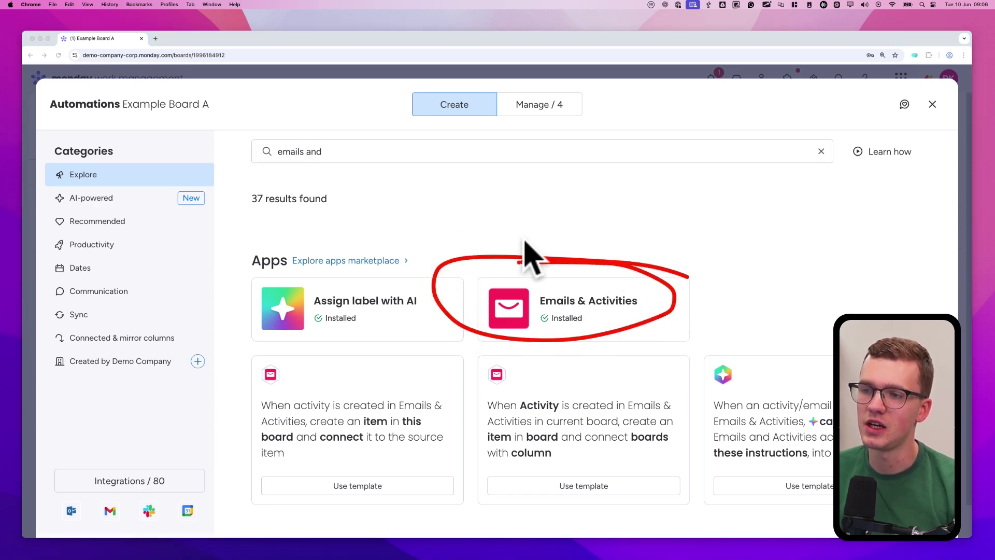
- Search the board's automation templates for "workforms" and for "sequences"
mouse_move(430, 297)
mouse_down()
mouse_move(242, 306)
mouse_move(404, 249)
mouse_up()
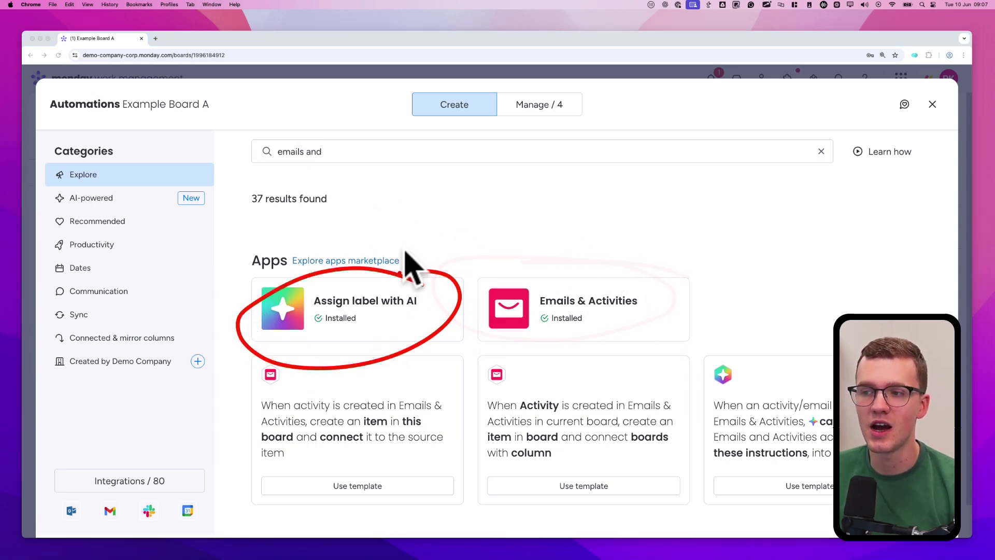
key(Escape)
triple_click(344, 139)
text(workforms)
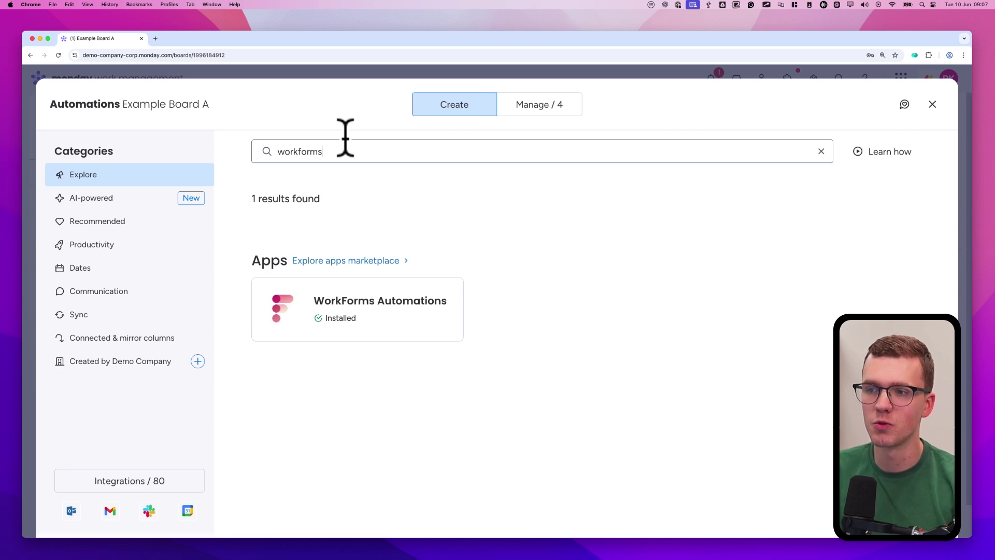
key(super+a)
text(sequences)
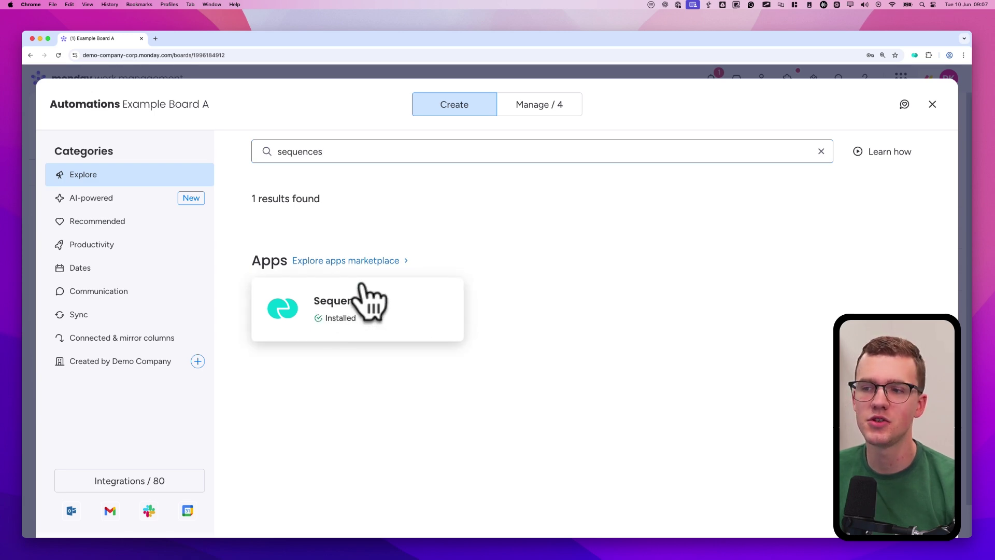
- Examine the automation templates of the Sequences app and return to the general template overview
click(345, 284)
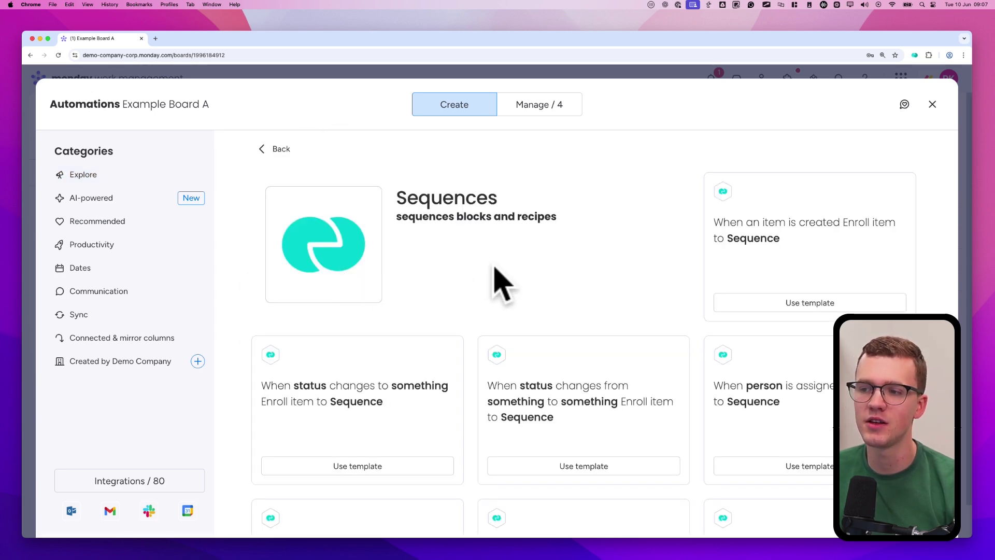
scroll(475, 266, down, 3)
scroll(484, 283, down, 10)
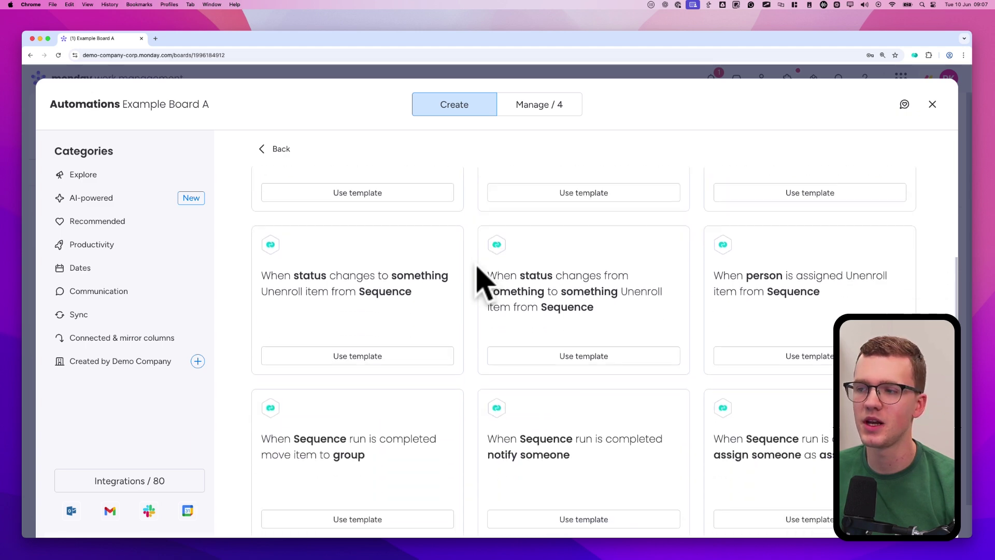
scroll(477, 278, down, 3)
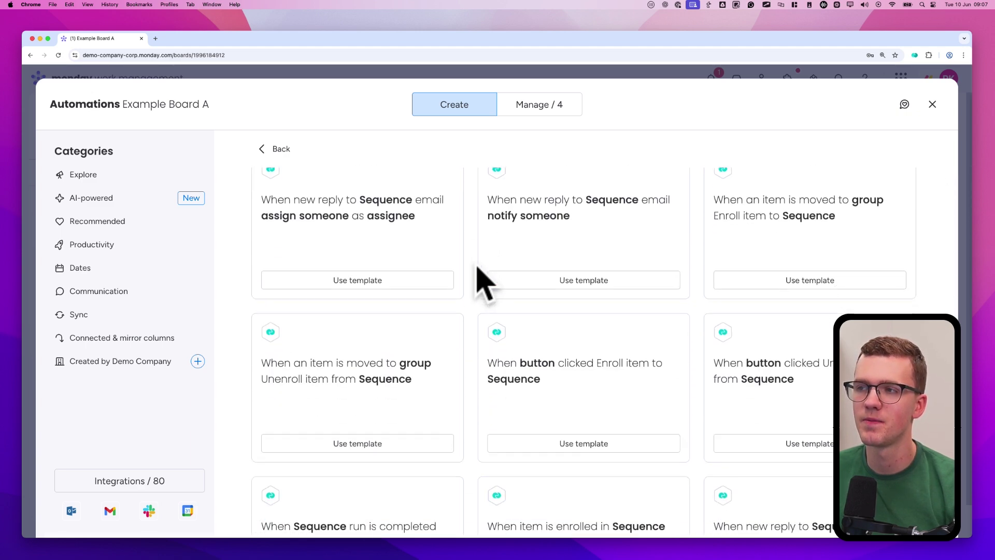
scroll(466, 277, up, 15)
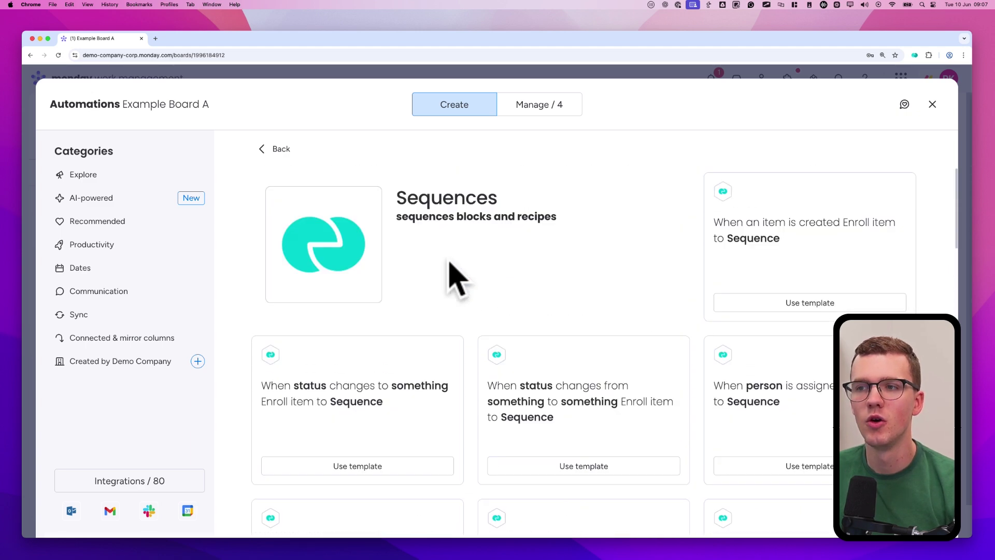
click(282, 147)
scroll(339, 228, up, 20)
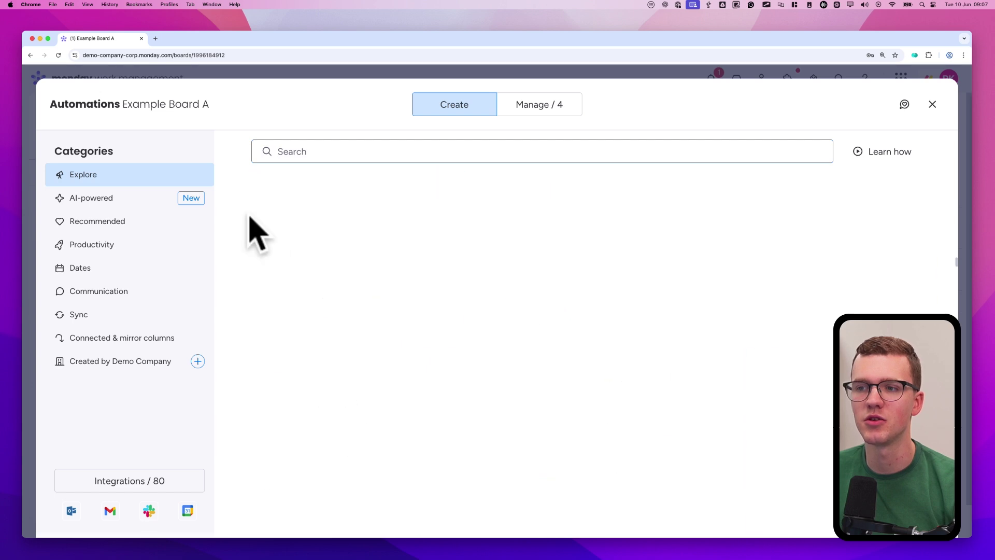
scroll(274, 213, up, 2)
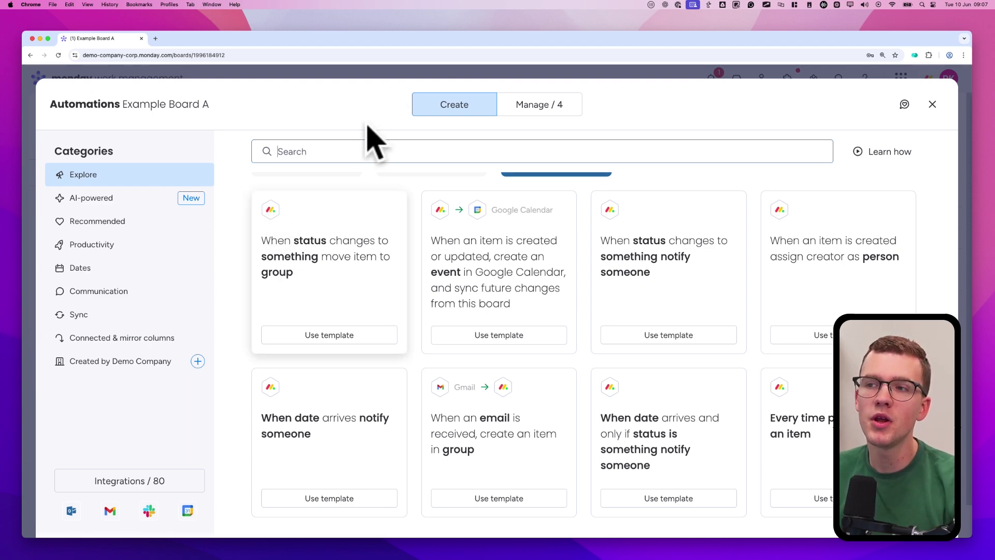
- Leave the board's automations and create a workflow named New workflow with Main privacy in the Workflow center
click(371, 73)
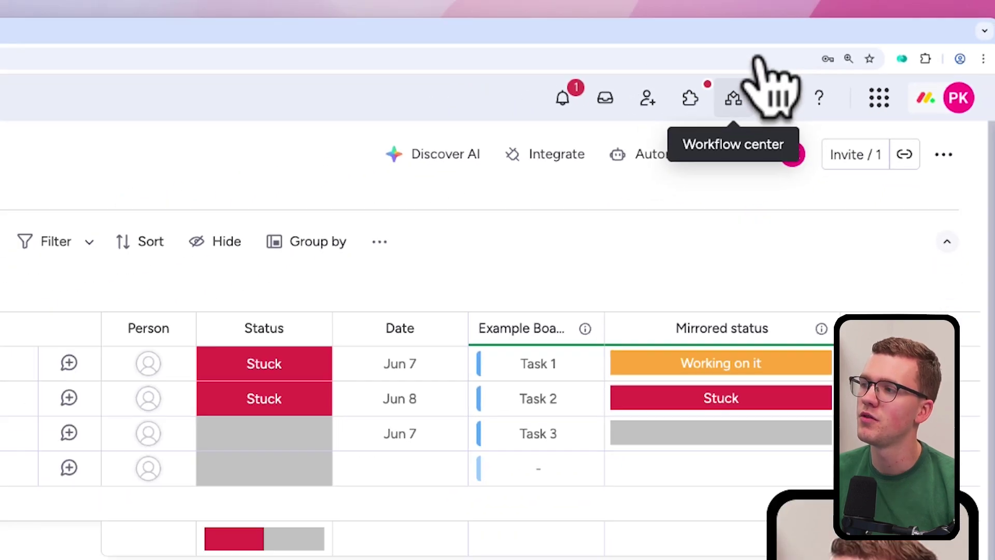
click(626, 121)
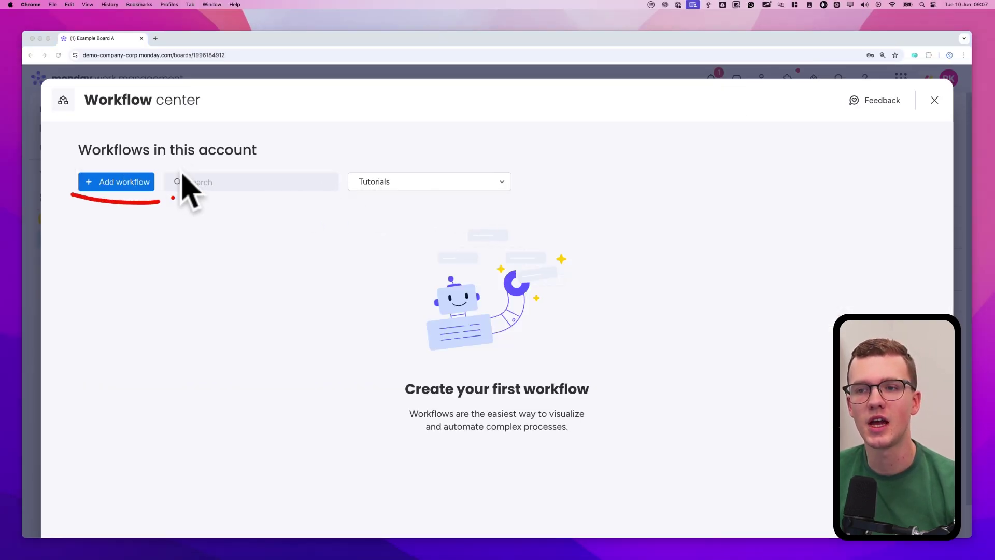
click(138, 169)
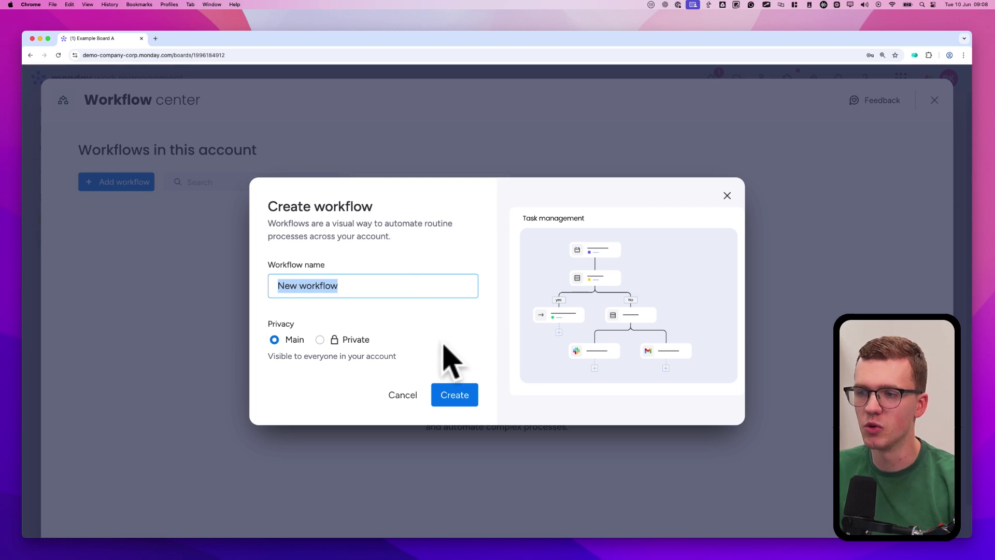
click(456, 395)
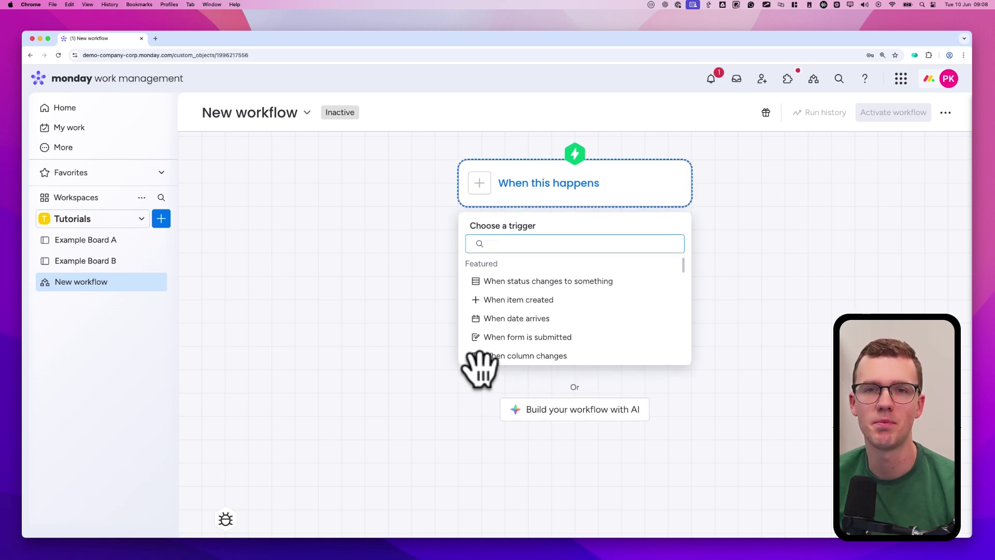
- Set the workflow's trigger to the Status column on Example Board A changing to Working on it
scroll(478, 367, down, 2)
scroll(478, 366, up, 3)
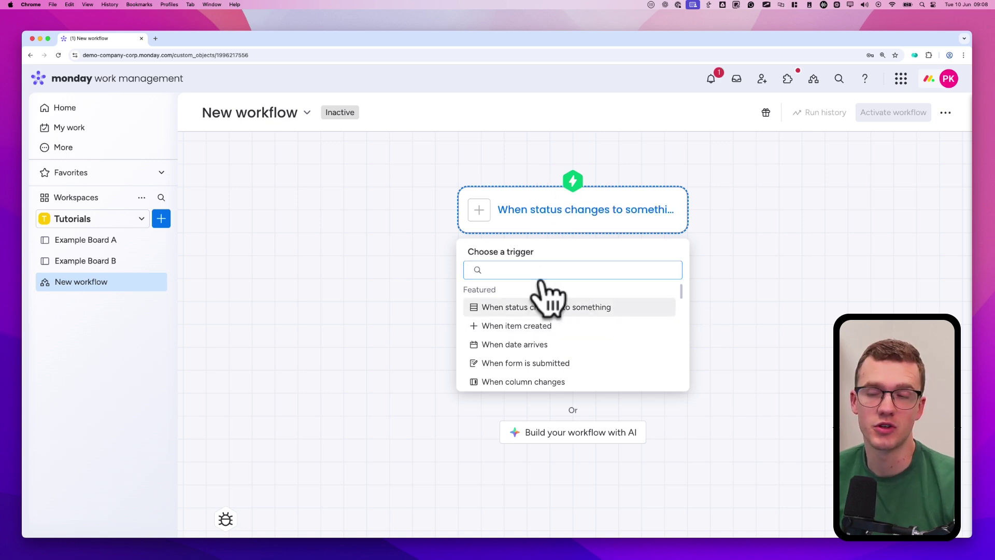
click(541, 298)
click(770, 233)
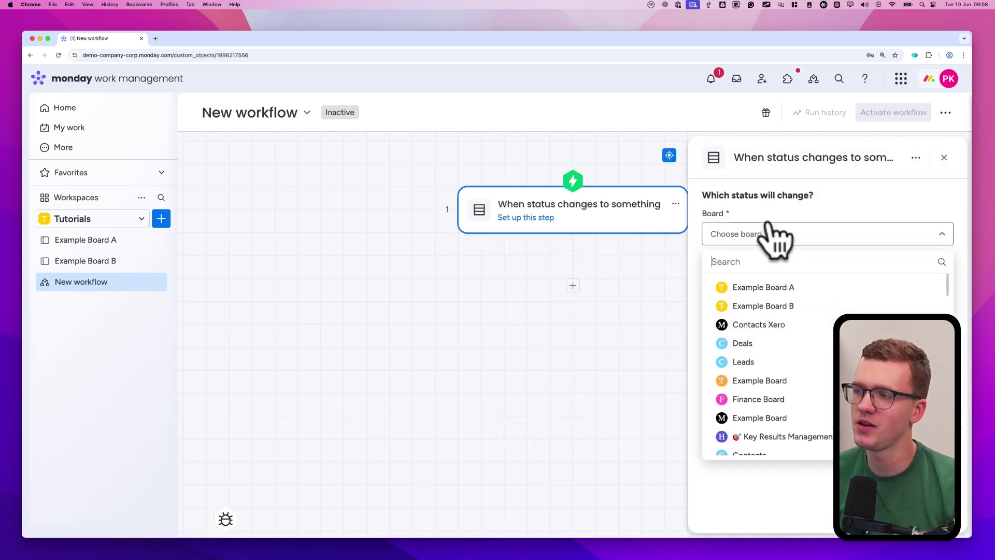
click(759, 286)
click(763, 282)
click(746, 333)
click(750, 320)
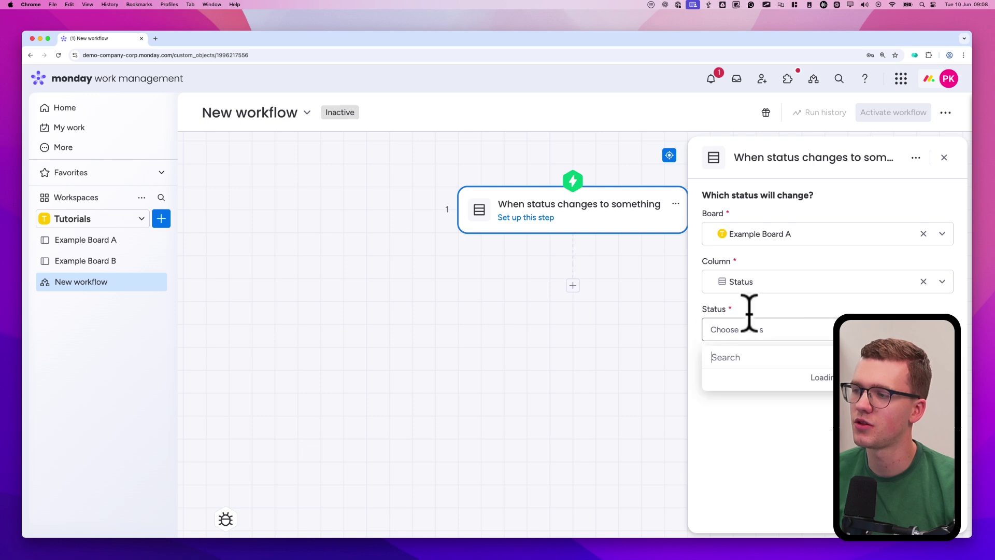
click(767, 382)
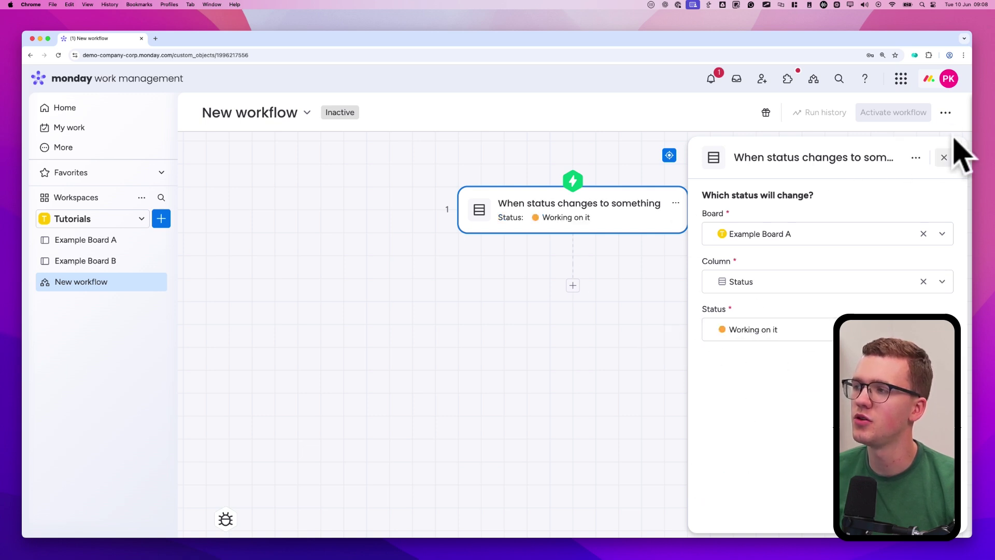
click(944, 157)
- Add a Delay of 1 day at 10 AM after the trigger, followed by an "If status is something" condition
click(572, 285)
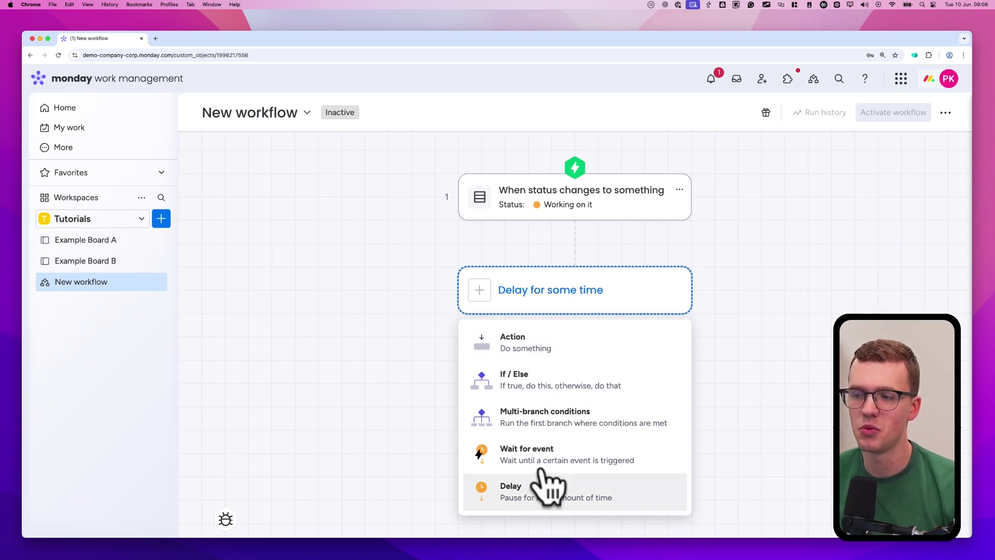
click(536, 489)
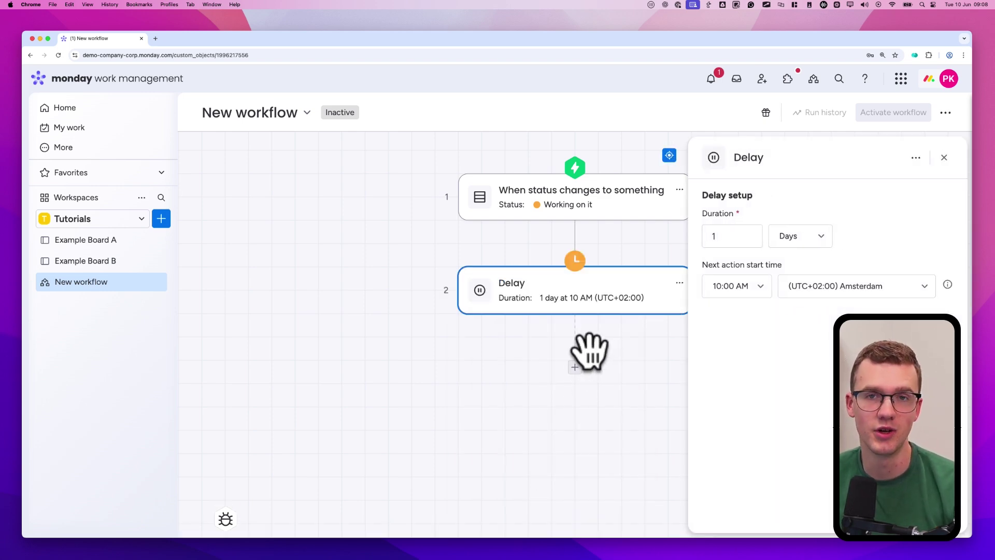
click(574, 366)
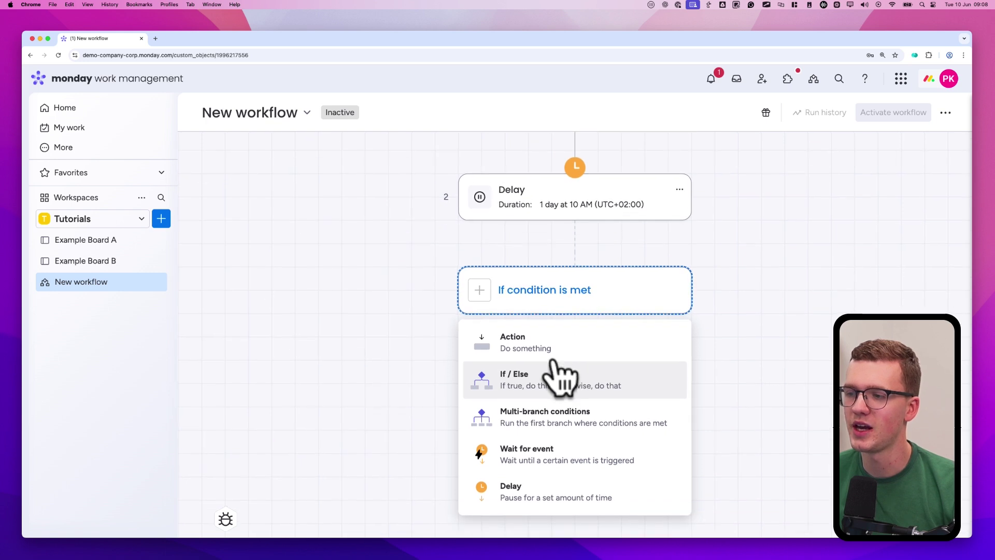
click(559, 379)
click(528, 375)
click(410, 367)
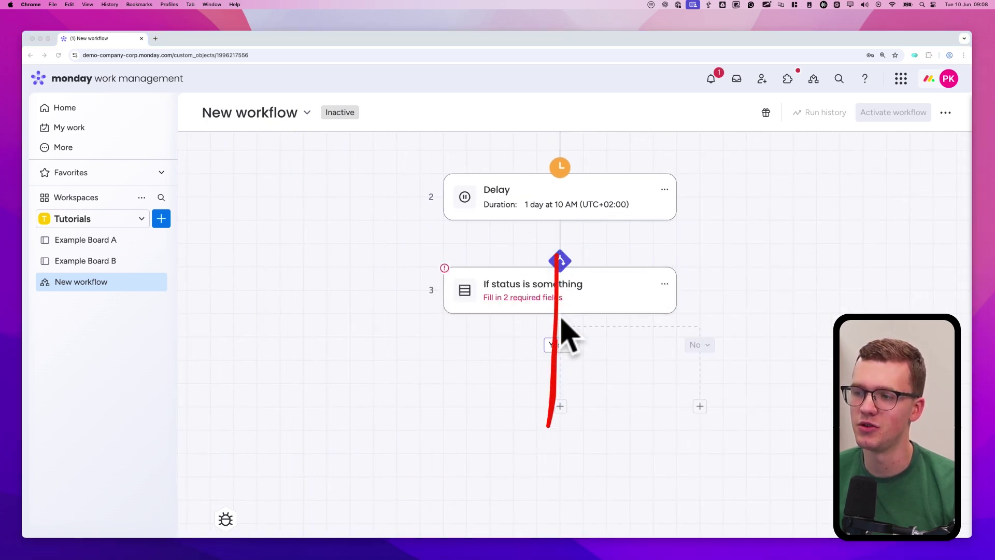
- Add a multi-branch "If status matches" condition to the Yes branch of the status condition
click(560, 406)
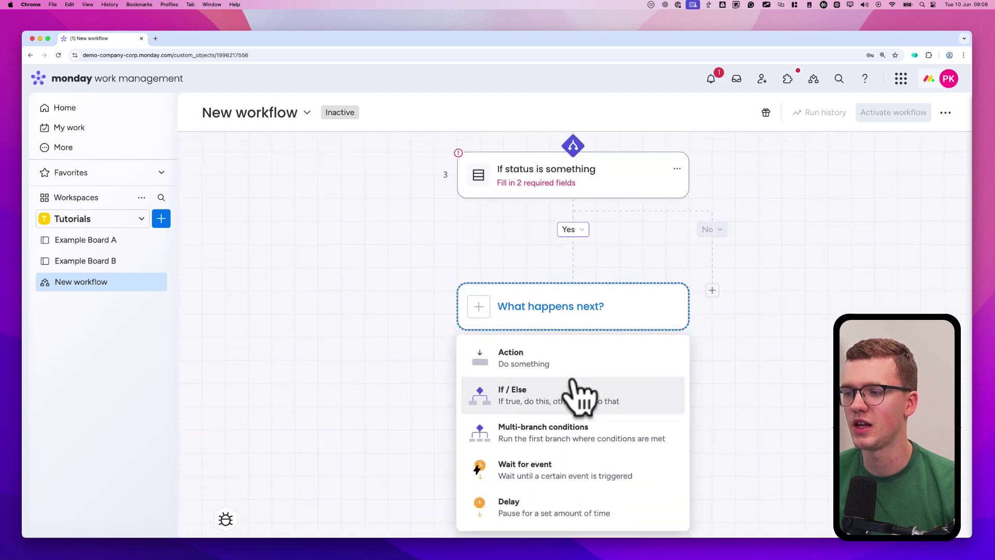
click(573, 404)
click(520, 379)
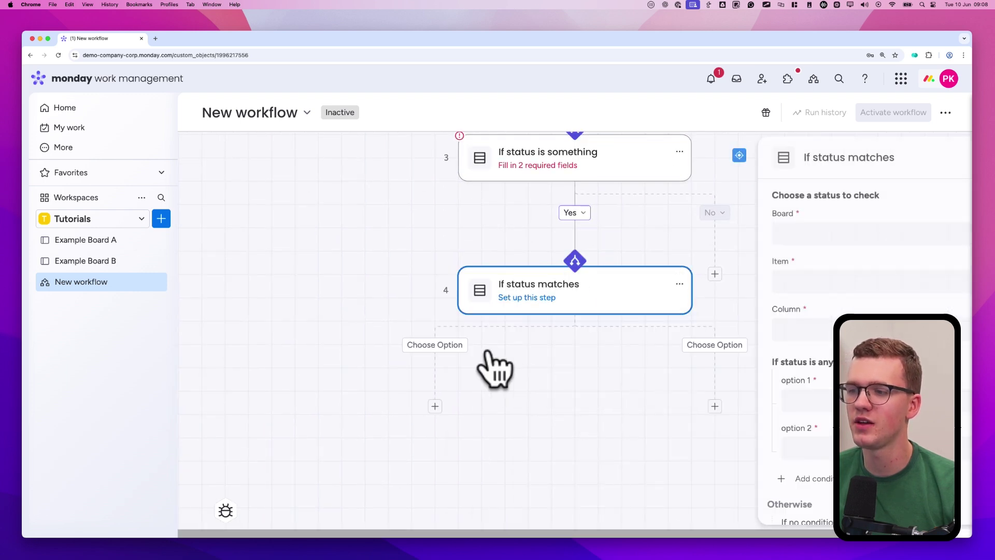
click(487, 360)
mouse_move(585, 244)
mouse_down()
mouse_move(422, 333)
mouse_move(407, 381)
mouse_move(566, 327)
mouse_move(734, 390)
mouse_up()
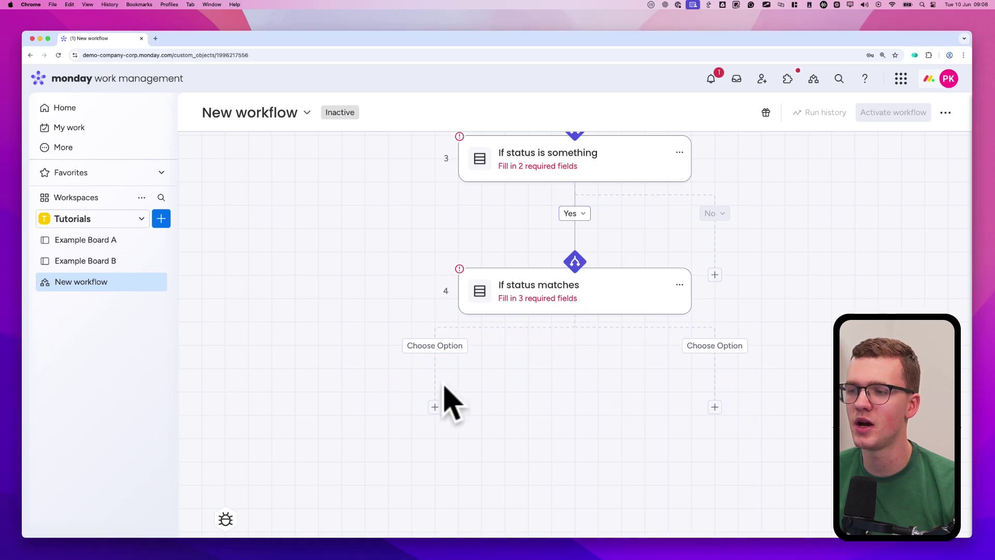
- Start an action under the first option of the "If status matches" condition and browse the available actions
click(434, 406)
click(342, 438)
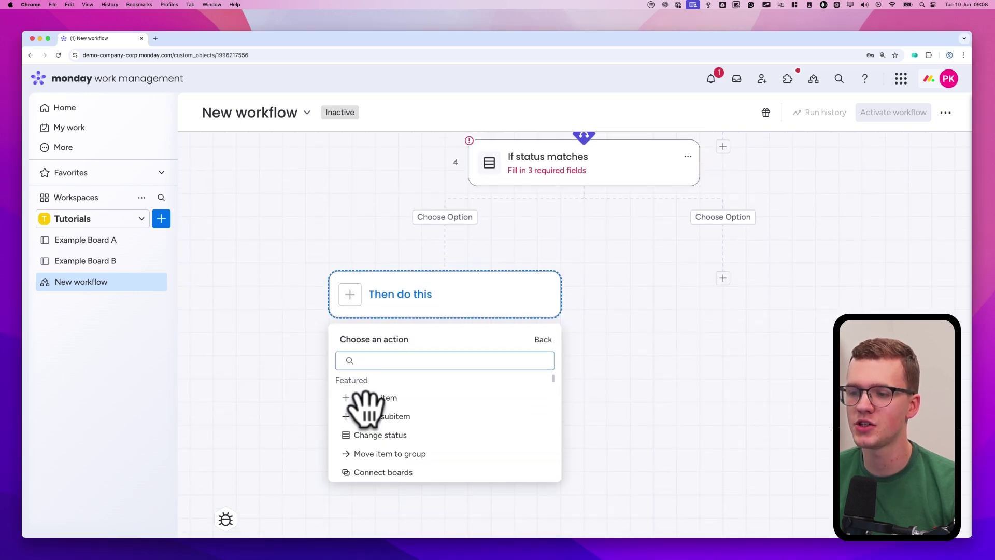
scroll(433, 400, down, 3)
scroll(427, 394, down, 1)
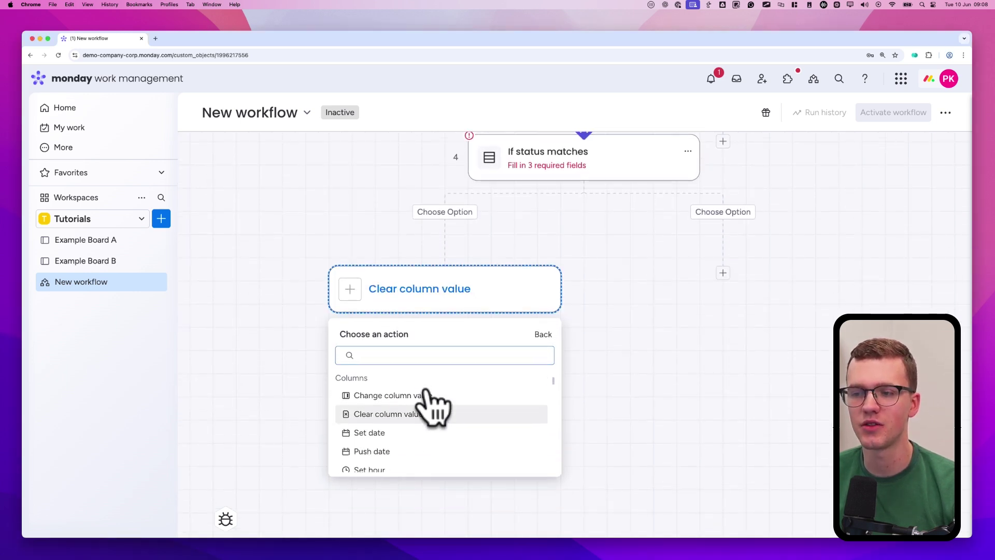
scroll(422, 394, up, 3)
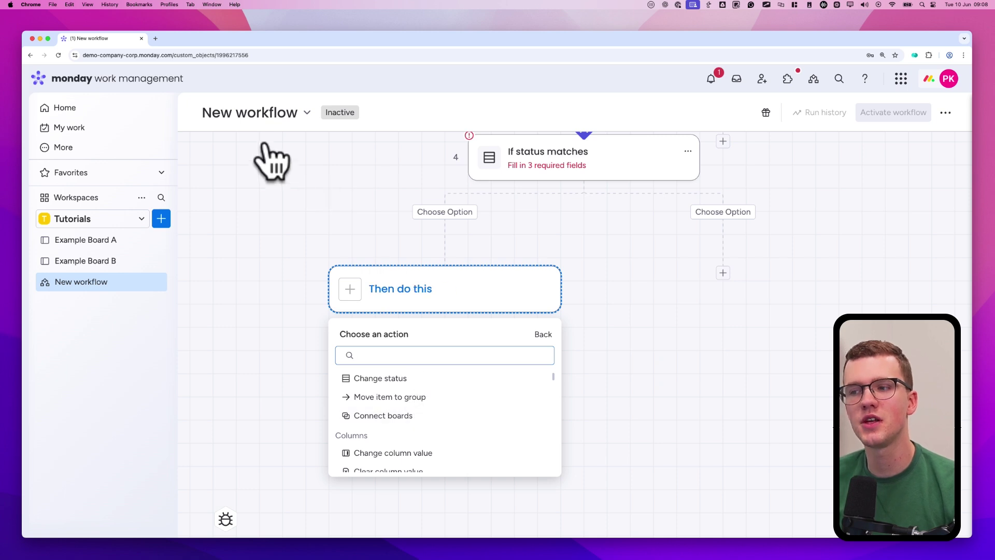
scroll(312, 228, up, 2)
scroll(379, 271, down, 3)
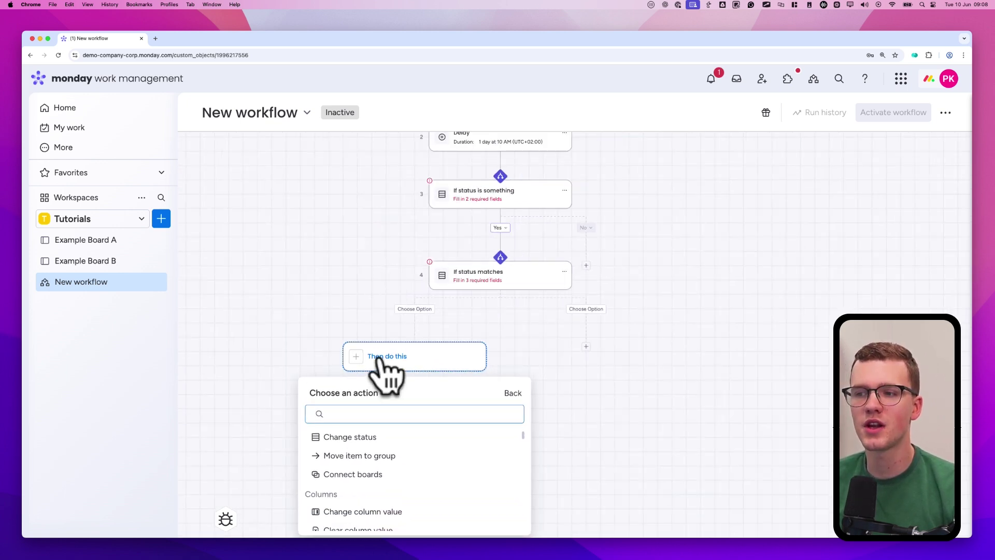
mouse_move(369, 355)
mouse_down()
mouse_move(266, 259)
mouse_move(500, 176)
mouse_up()
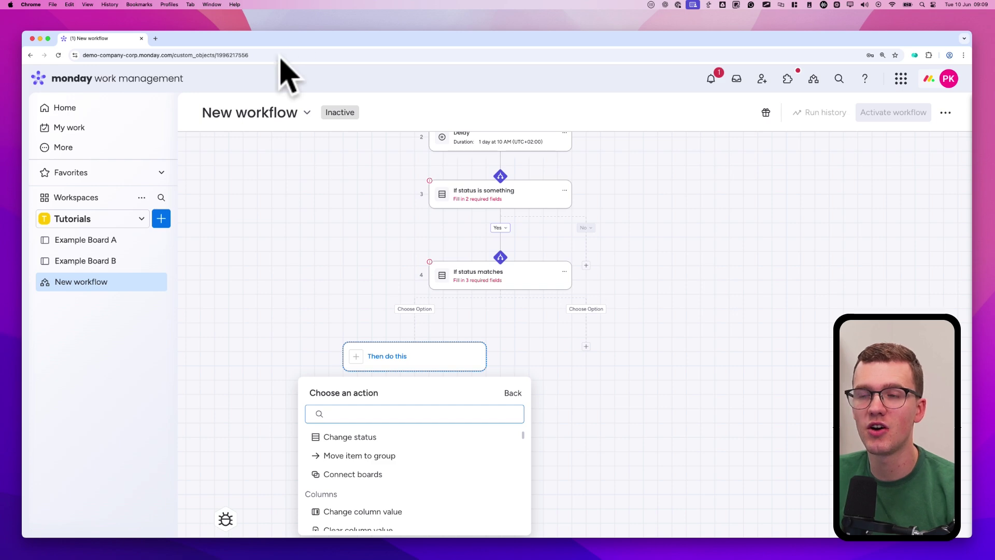
- Open make.com in a new browser tab and look over its home page
key(super+t)
text(make.com)
key(Return)
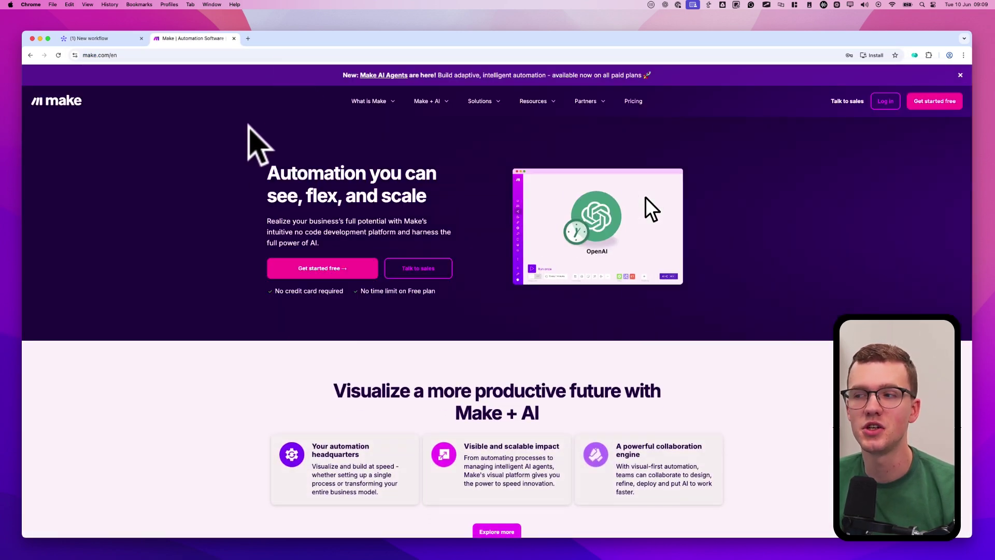
scroll(251, 150, down, 4)
scroll(252, 157, down, 20)
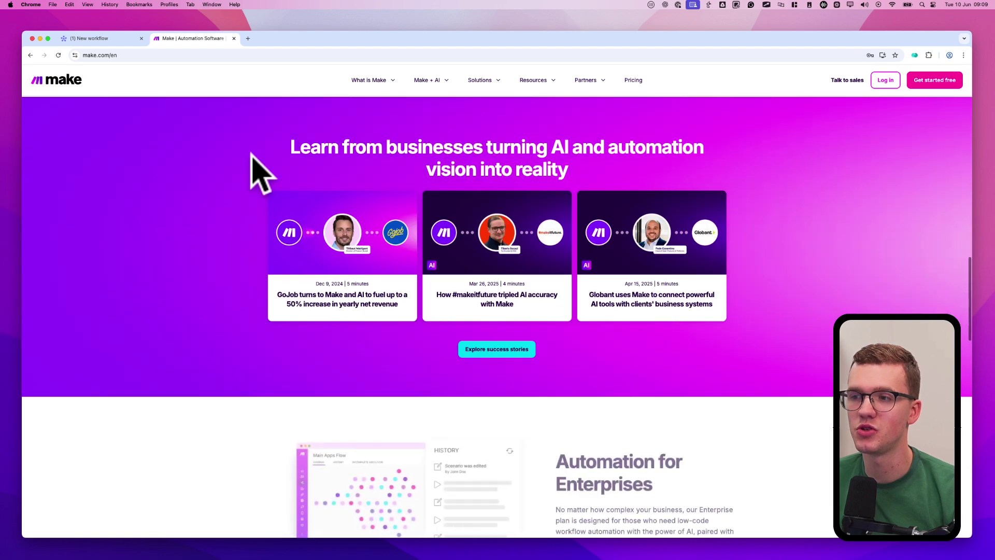
scroll(268, 233, up, 20)
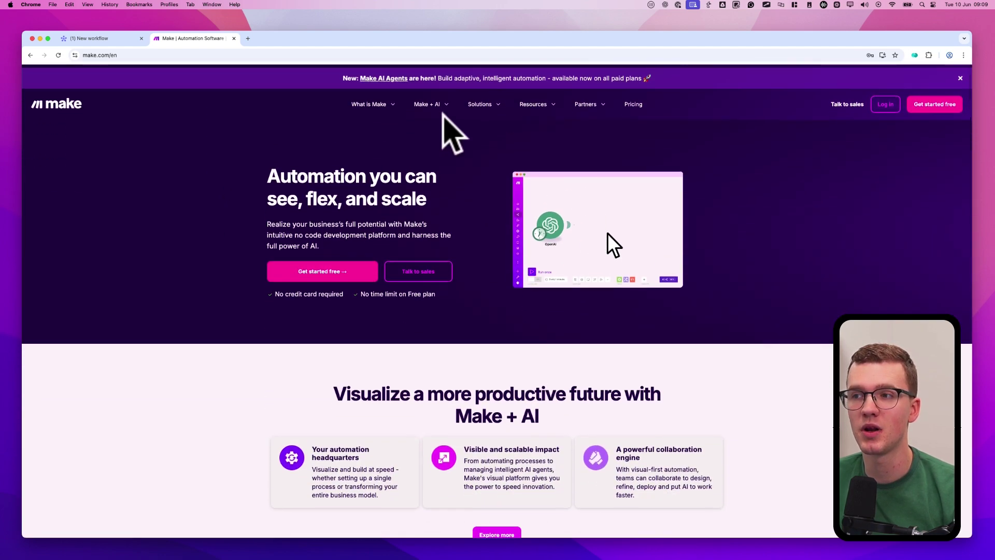
mouse_move(493, 88)
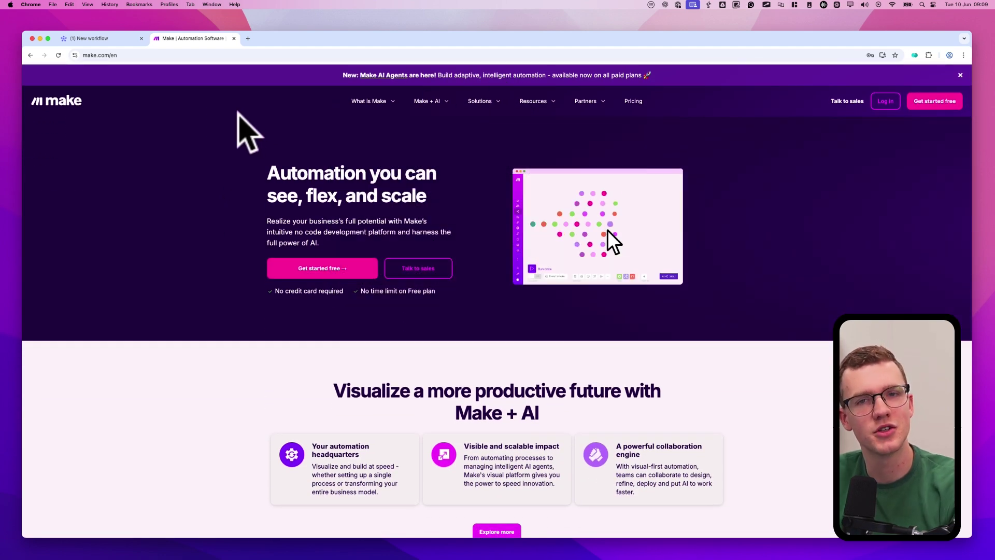